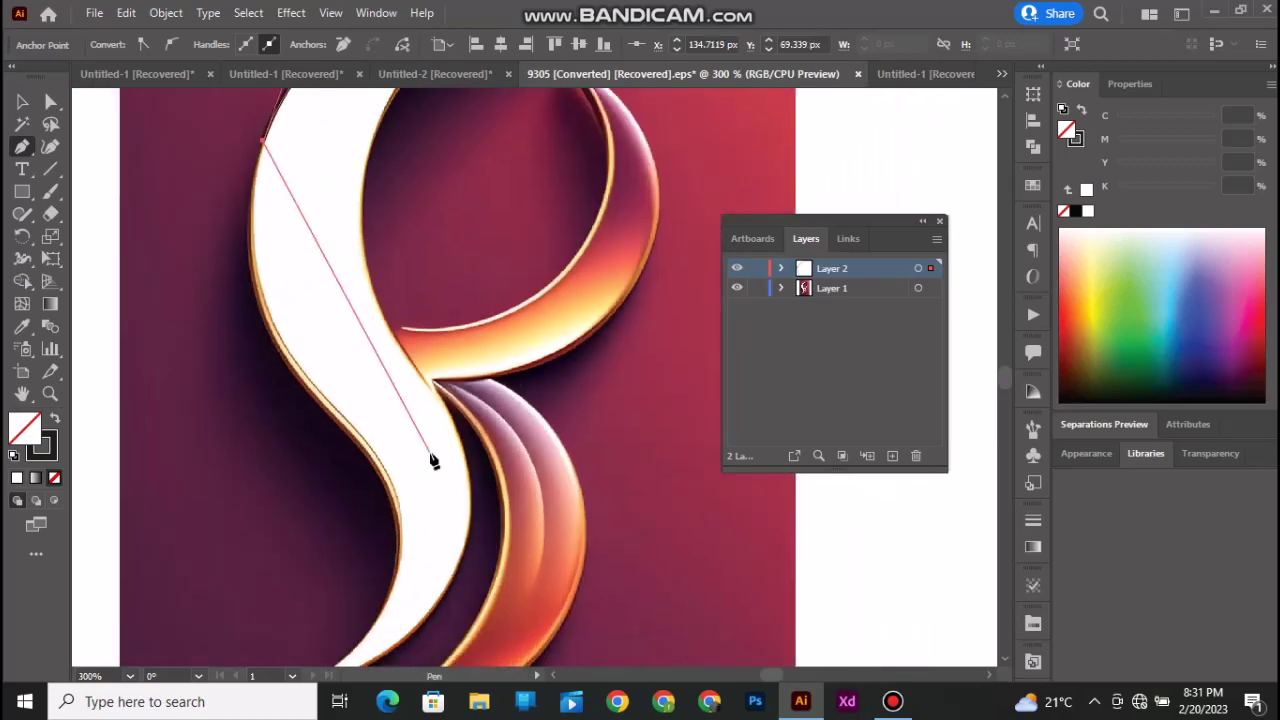
Trace the outer edge of the white stem with Pen curves from its upper curve to the pointed lower tip
{"action": "scroll", "coordinate": [425, 456], "scroll_direction": "up", "scroll_amount": 3}
{"action": "left_click_drag", "start_coordinate": [272, 402], "coordinate": [323, 493]}
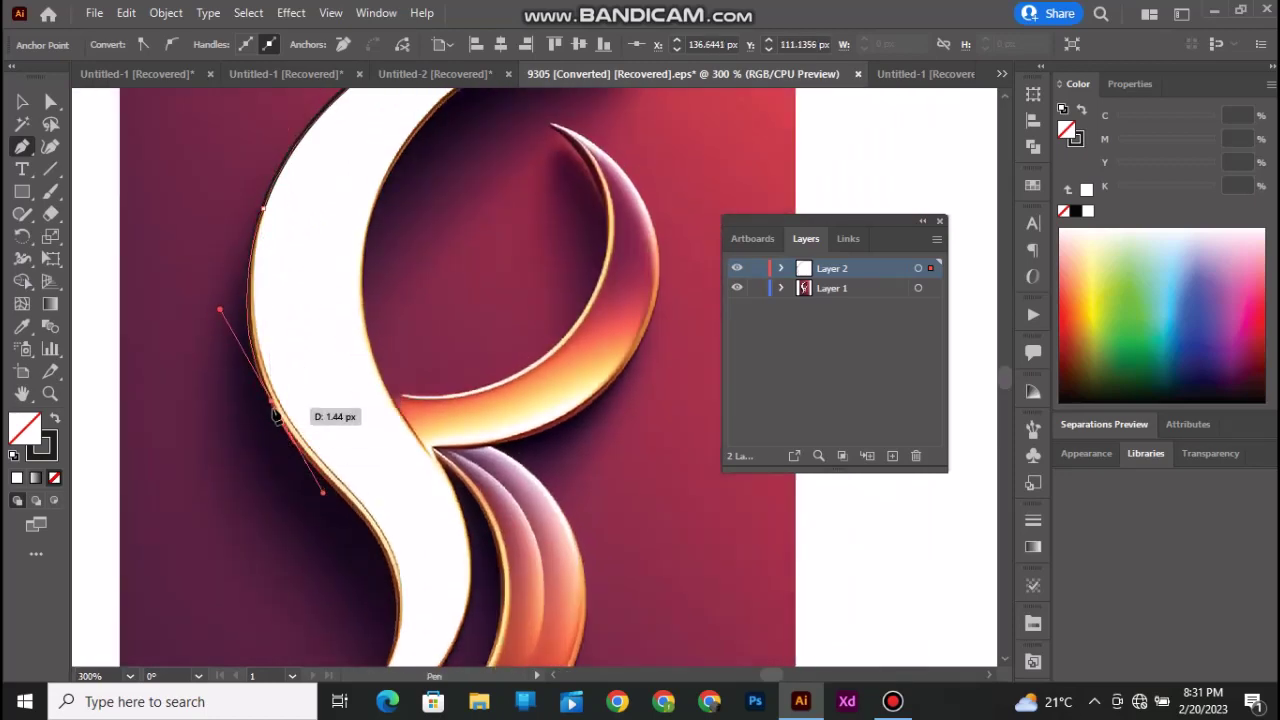
{"action": "scroll", "coordinate": [285, 425], "scroll_direction": "down", "scroll_amount": 3}
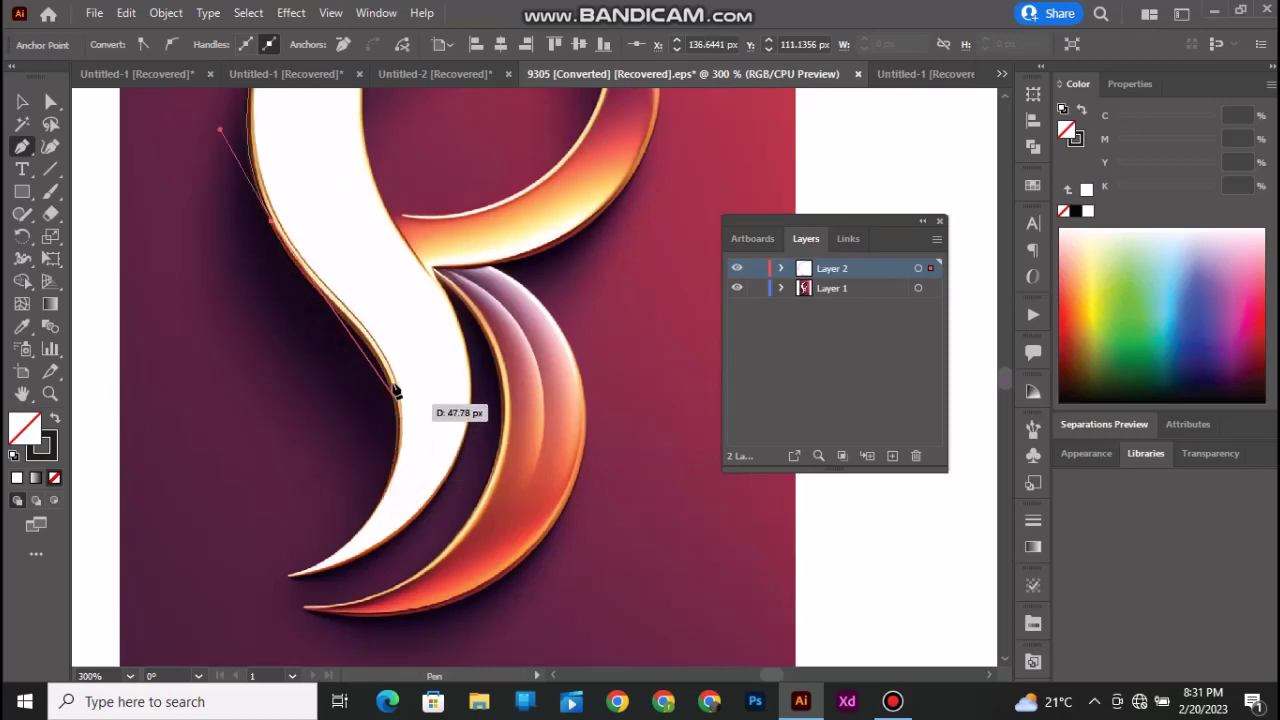
{"action": "left_click_drag", "start_coordinate": [382, 366], "coordinate": [405, 358]}
{"action": "left_click_drag", "start_coordinate": [472, 460], "coordinate": [473, 469]}
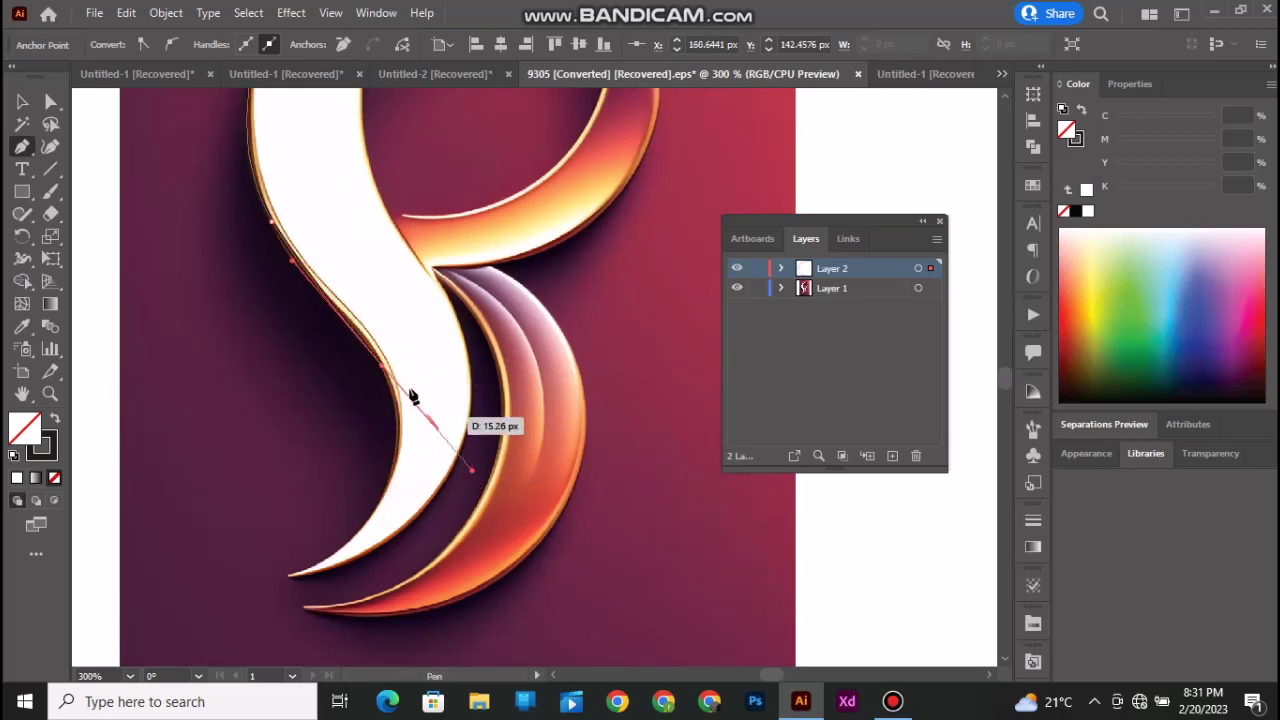
{"action": "left_click", "coordinate": [383, 367]}
{"action": "scroll", "coordinate": [378, 436], "scroll_direction": "down", "scroll_amount": 1}
{"action": "left_click_drag", "start_coordinate": [290, 530], "coordinate": [118, 607]}
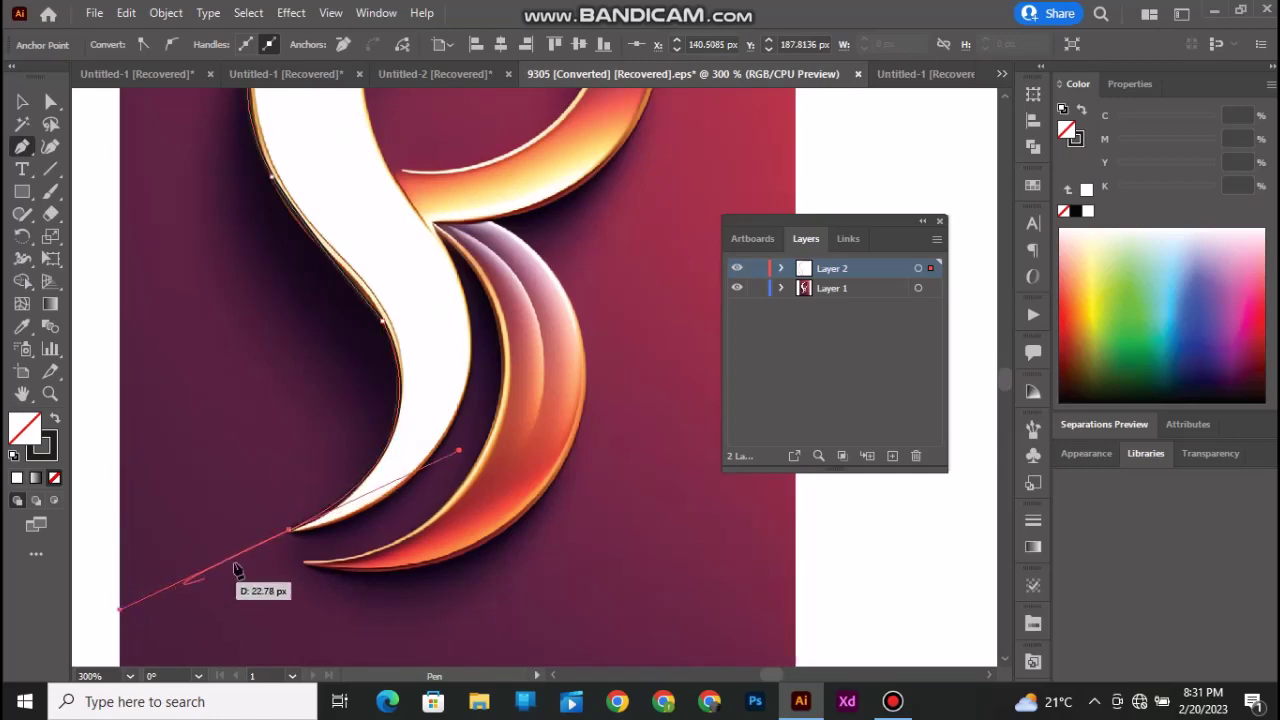
{"action": "left_click", "coordinate": [290, 530]}
Curve the path from the lower tip back up the lower inner edge of the stem, removing the outgoing handle
{"action": "scroll", "coordinate": [470, 430], "scroll_direction": "right", "scroll_amount": 2}
{"action": "left_click_drag", "start_coordinate": [380, 385], "coordinate": [443, 222]}
{"action": "scroll", "coordinate": [418, 358], "scroll_direction": "up", "scroll_amount": 1}
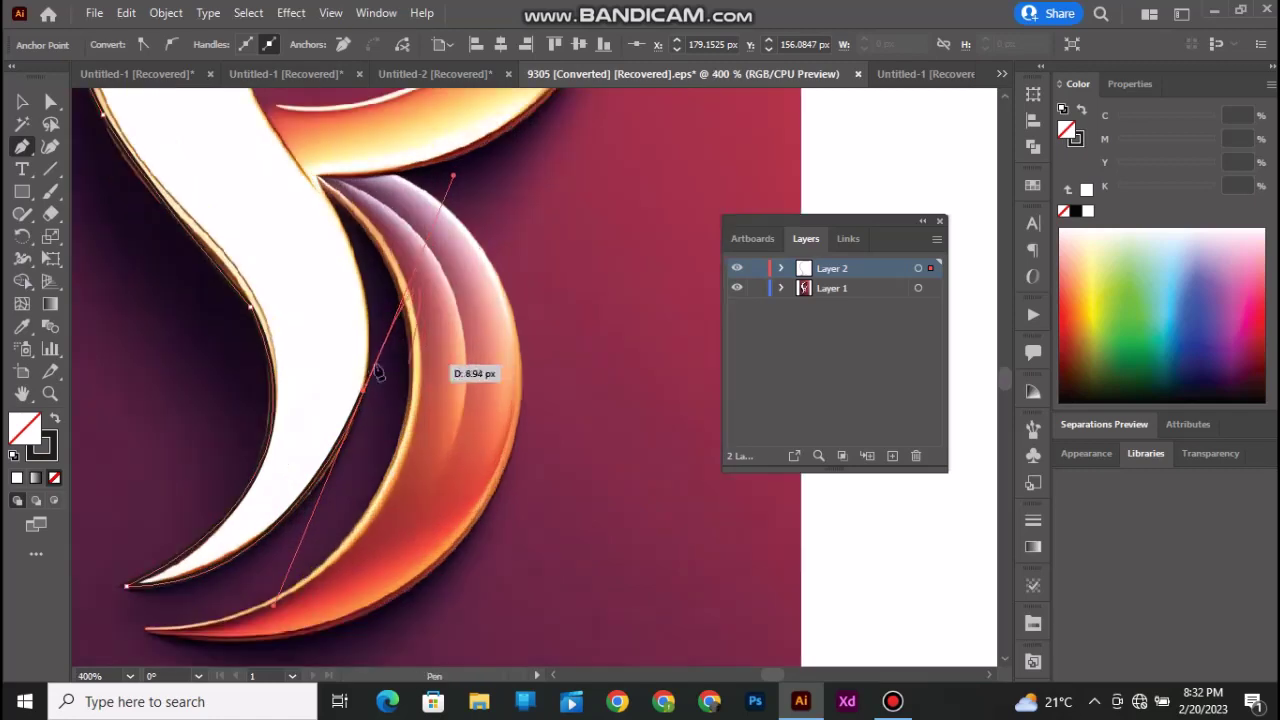
{"action": "left_click", "coordinate": [366, 393]}
{"action": "scroll", "coordinate": [340, 320], "scroll_direction": "up", "scroll_amount": 2}
{"action": "left_click_drag", "start_coordinate": [256, 235], "coordinate": [220, 226]}
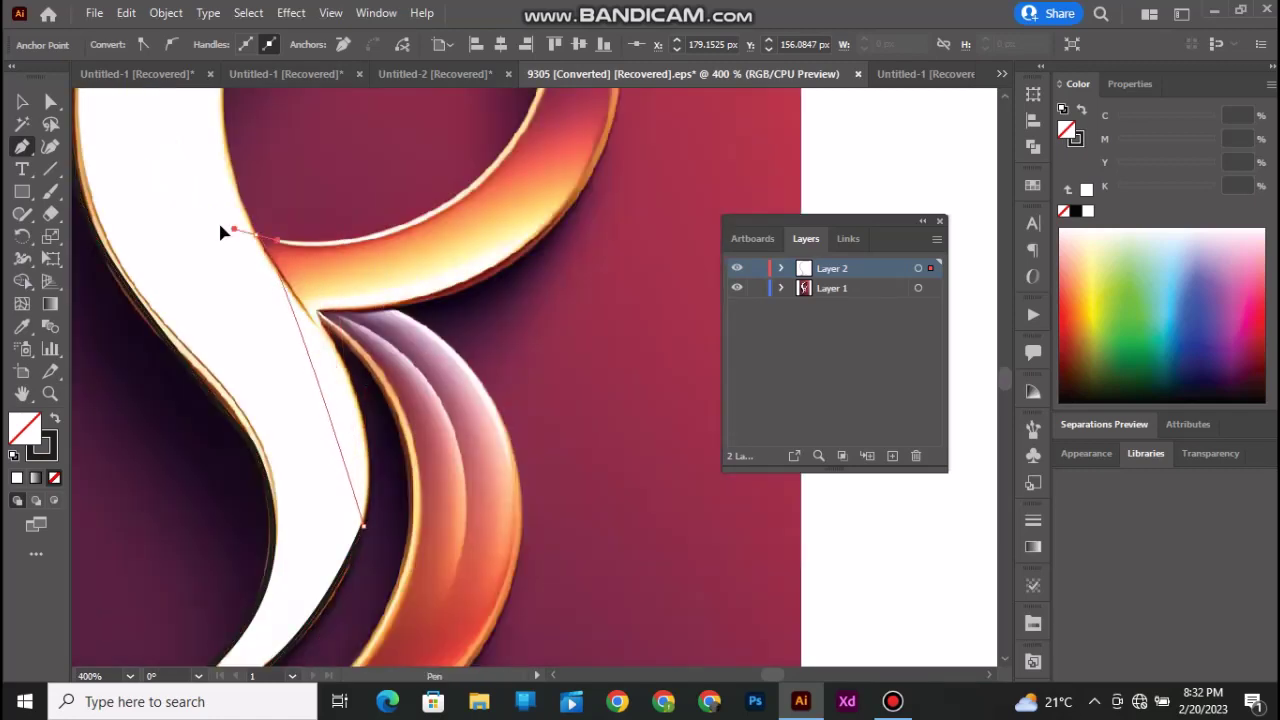
{"action": "scroll", "coordinate": [186, 270], "scroll_direction": "up", "scroll_amount": 17}
{"action": "left_click_drag", "start_coordinate": [157, 153], "coordinate": [190, 294]}
{"action": "scroll", "coordinate": [190, 296], "scroll_direction": "down", "scroll_amount": 4}
{"action": "key", "text": "ctrl+z"}
{"action": "scroll", "coordinate": [248, 390], "scroll_direction": "down", "scroll_amount": 12}
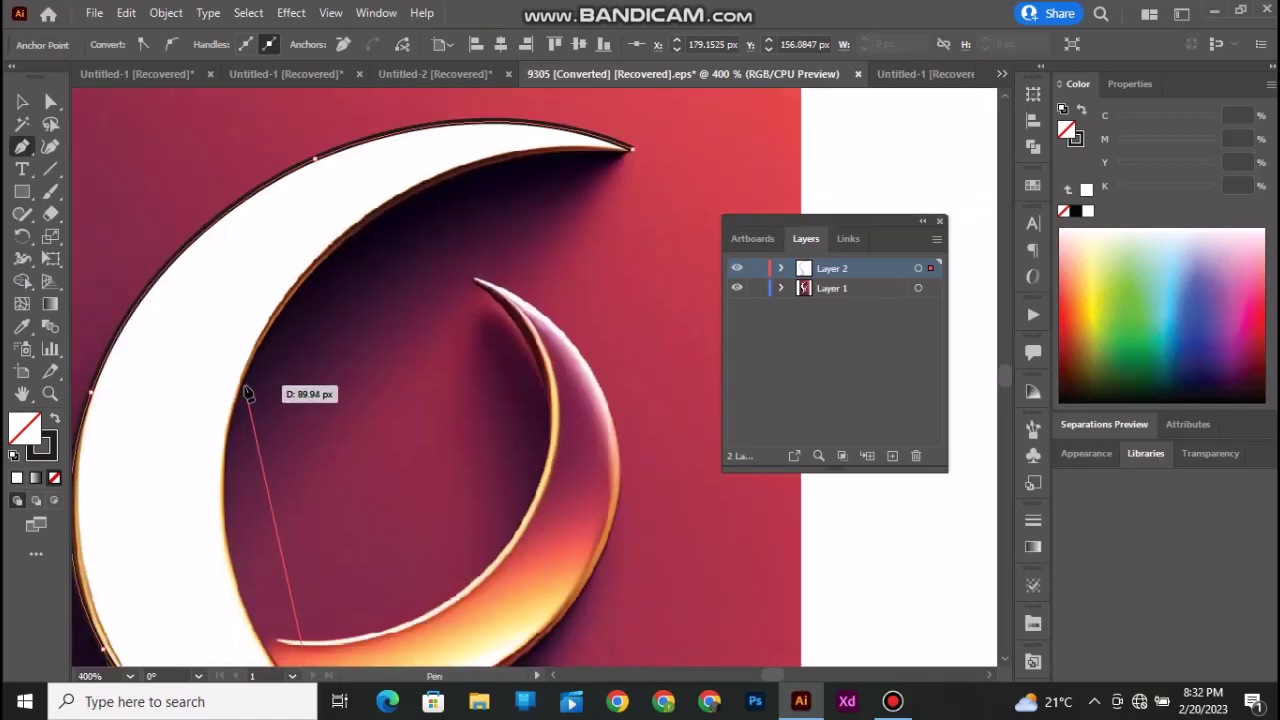
Extend the path along the stem's inner edge to the junction with the bowl and remove the outgoing handle
{"action": "scroll", "coordinate": [250, 367], "scroll_direction": "up", "scroll_amount": 1}
{"action": "scroll", "coordinate": [247, 325], "scroll_direction": "down", "scroll_amount": 2}
{"action": "left_click_drag", "start_coordinate": [261, 259], "coordinate": [124, 120]}
{"action": "left_click_drag", "start_coordinate": [265, 260], "coordinate": [266, 261]}
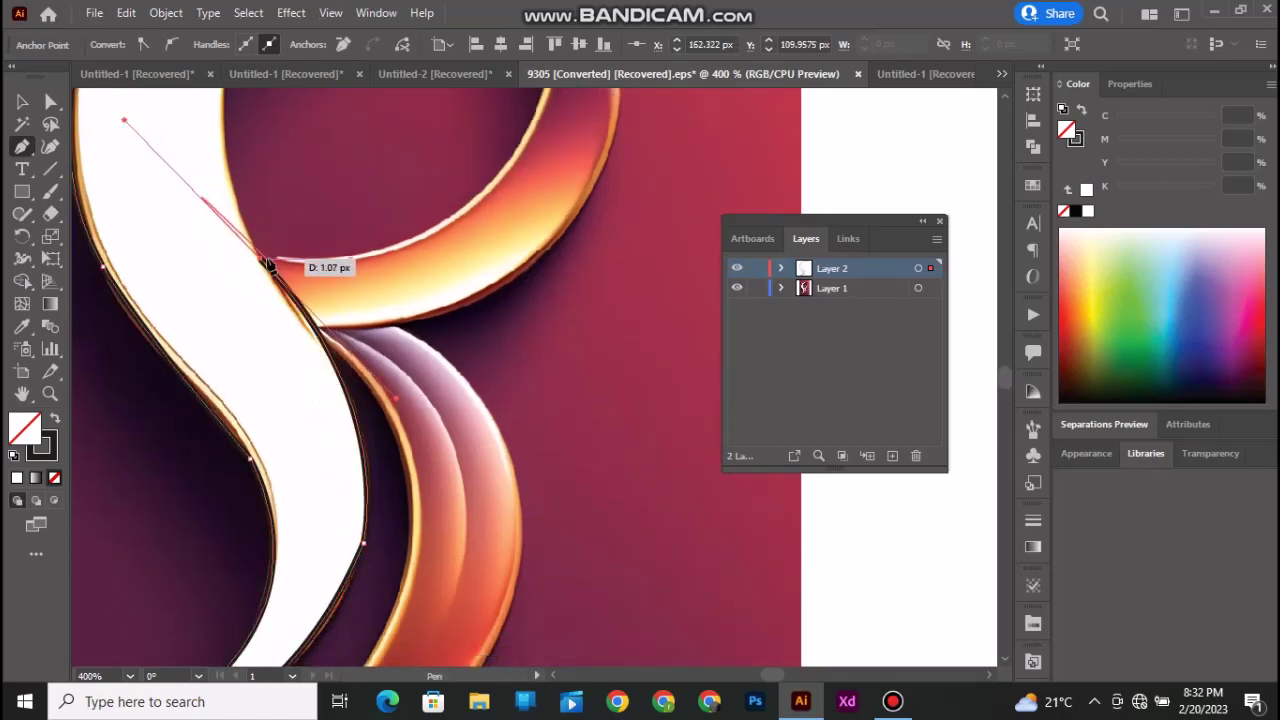
{"action": "left_click", "coordinate": [264, 259]}
{"action": "scroll", "coordinate": [266, 270], "scroll_direction": "up", "scroll_amount": 3}
{"action": "left_click_drag", "start_coordinate": [259, 165], "coordinate": [404, 304]}
{"action": "scroll", "coordinate": [390, 200], "scroll_direction": "up", "scroll_amount": 7}
{"action": "scroll", "coordinate": [404, 325], "scroll_direction": "down", "scroll_amount": 2}
{"action": "scroll", "coordinate": [404, 334], "scroll_direction": "down", "scroll_amount": 2}
{"action": "key", "text": "ctrl+z"}
{"action": "scroll", "coordinate": [404, 334], "scroll_direction": "down", "scroll_amount": 1}
{"action": "scroll", "coordinate": [399, 342], "scroll_direction": "down", "scroll_amount": 1}
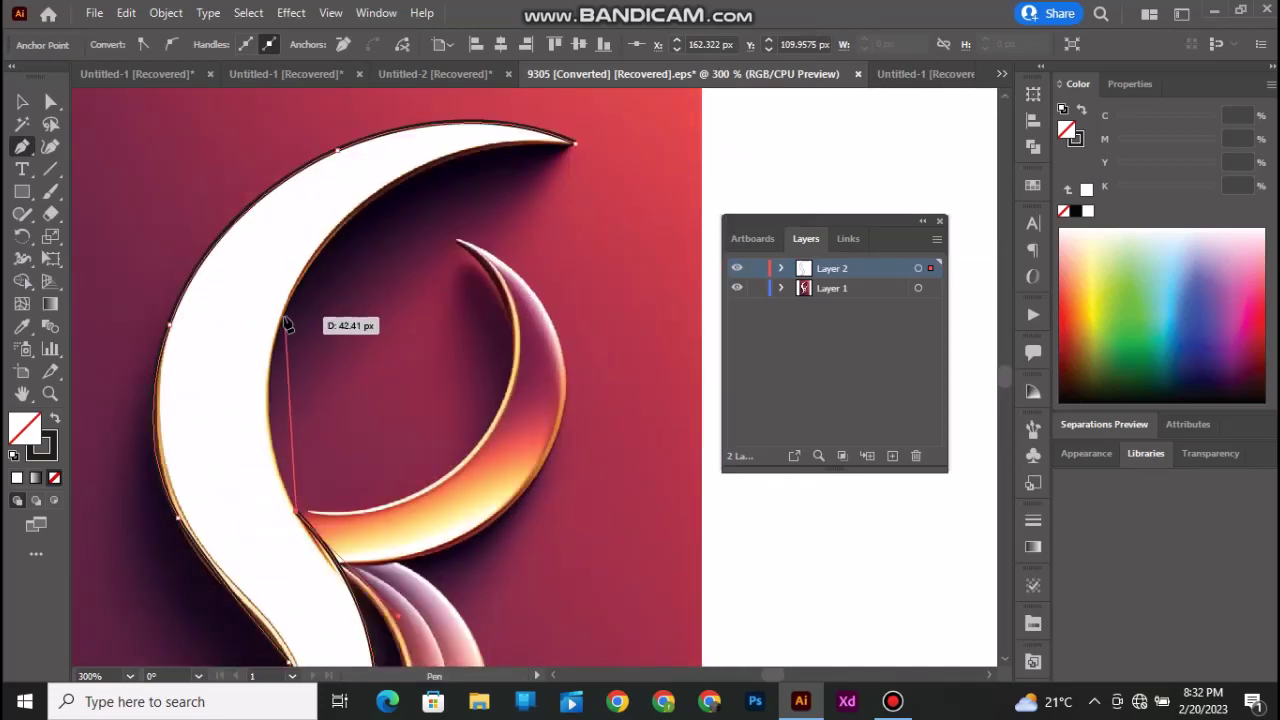
Trace the remaining inner edge of the stem up to its top tip, close the path there and deselect it
{"action": "left_click_drag", "start_coordinate": [284, 317], "coordinate": [328, 232]}
{"action": "left_click", "coordinate": [284, 316]}
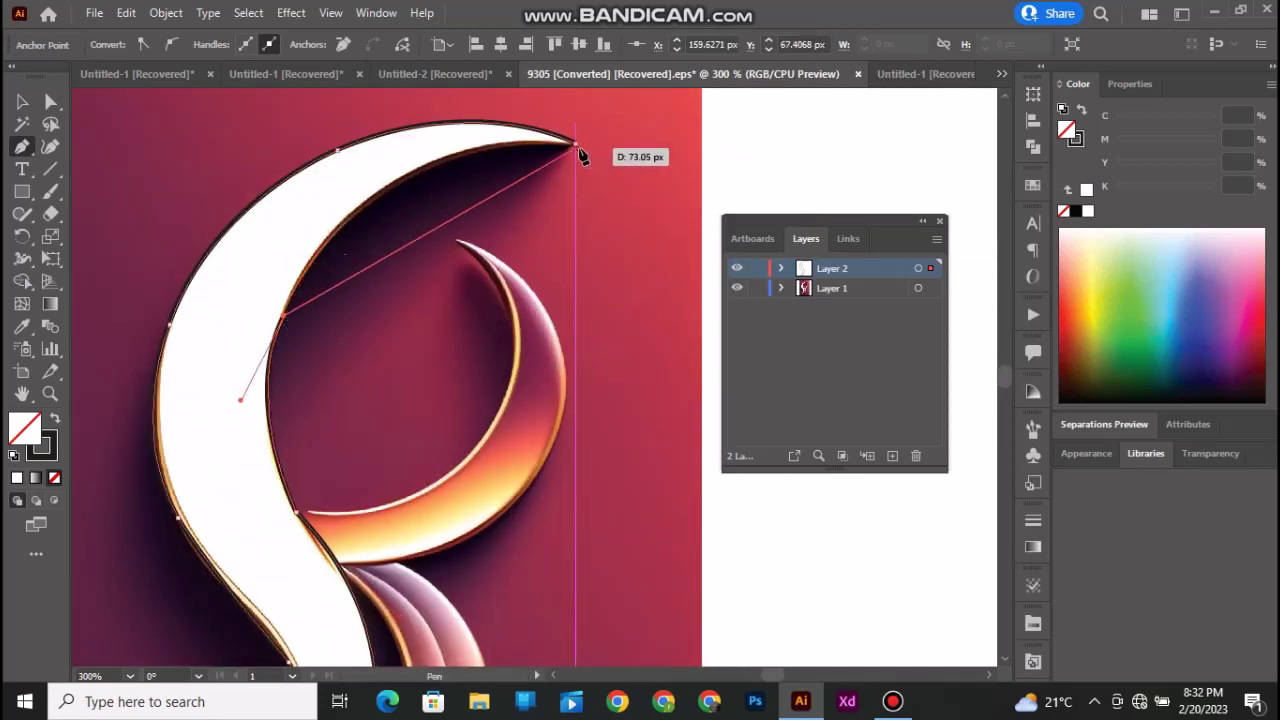
{"action": "left_click_drag", "start_coordinate": [576, 150], "coordinate": [805, 157]}
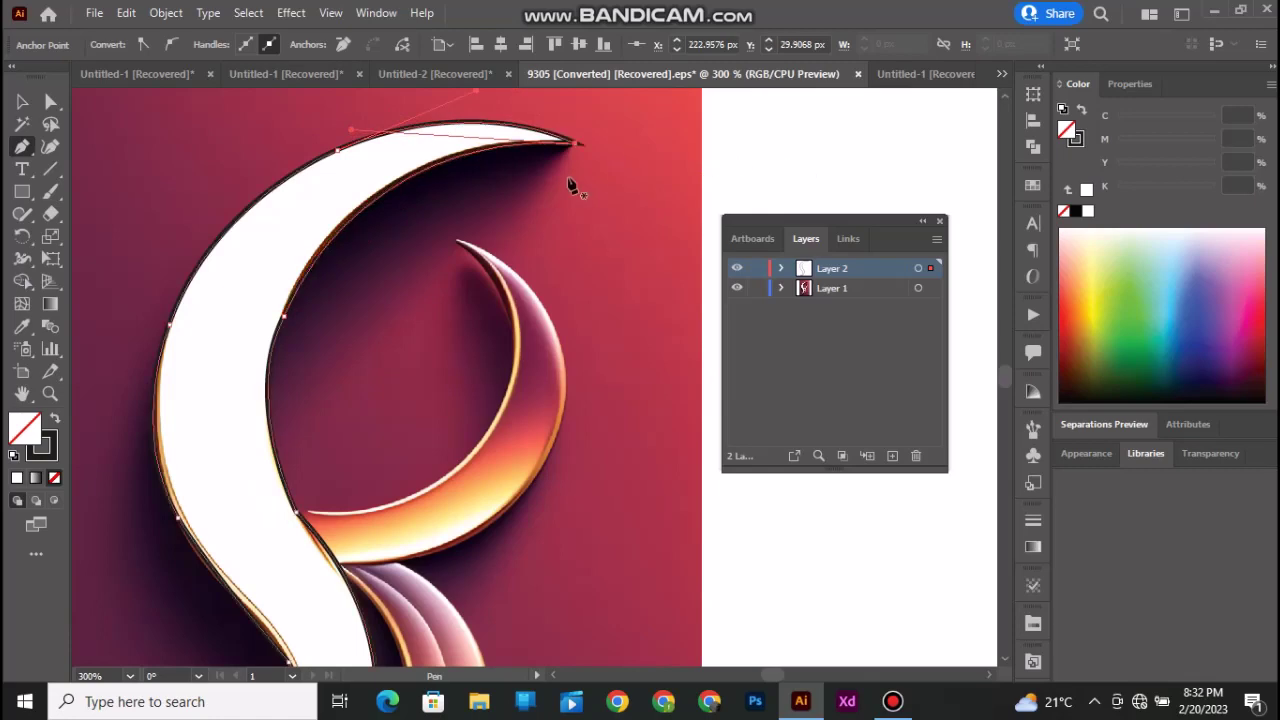
{"action": "left_click", "coordinate": [16, 103]}
{"action": "left_click", "coordinate": [727, 163]}
Select the background reference image and lock it
{"action": "scroll", "coordinate": [598, 261], "scroll_direction": "down", "scroll_amount": 3}
{"action": "left_click", "coordinate": [684, 316]}
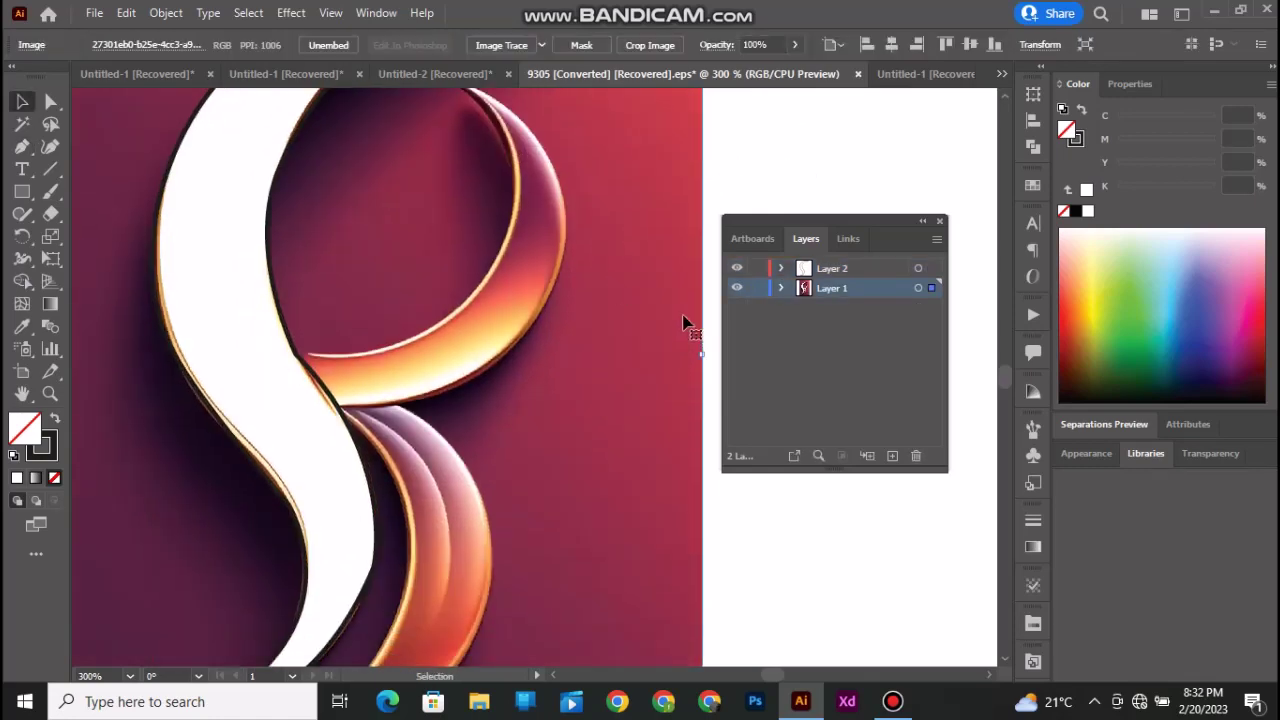
{"action": "key", "text": "ctrl+2"}
Start a new Pen path at the pointed upper tip of the bowl
{"action": "scroll", "coordinate": [455, 284], "scroll_direction": "up", "scroll_amount": 1}
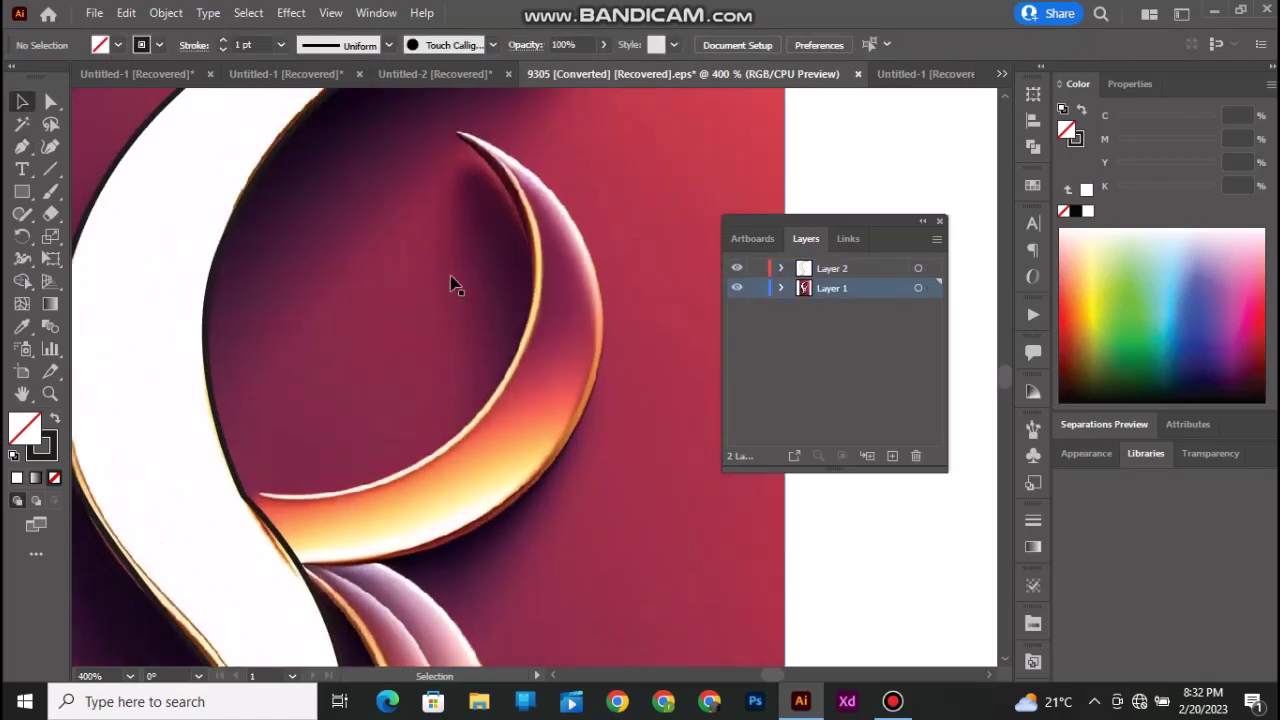
{"action": "left_click", "coordinate": [455, 133]}
{"action": "left_click_drag", "start_coordinate": [259, 494], "coordinate": [149, 549]}
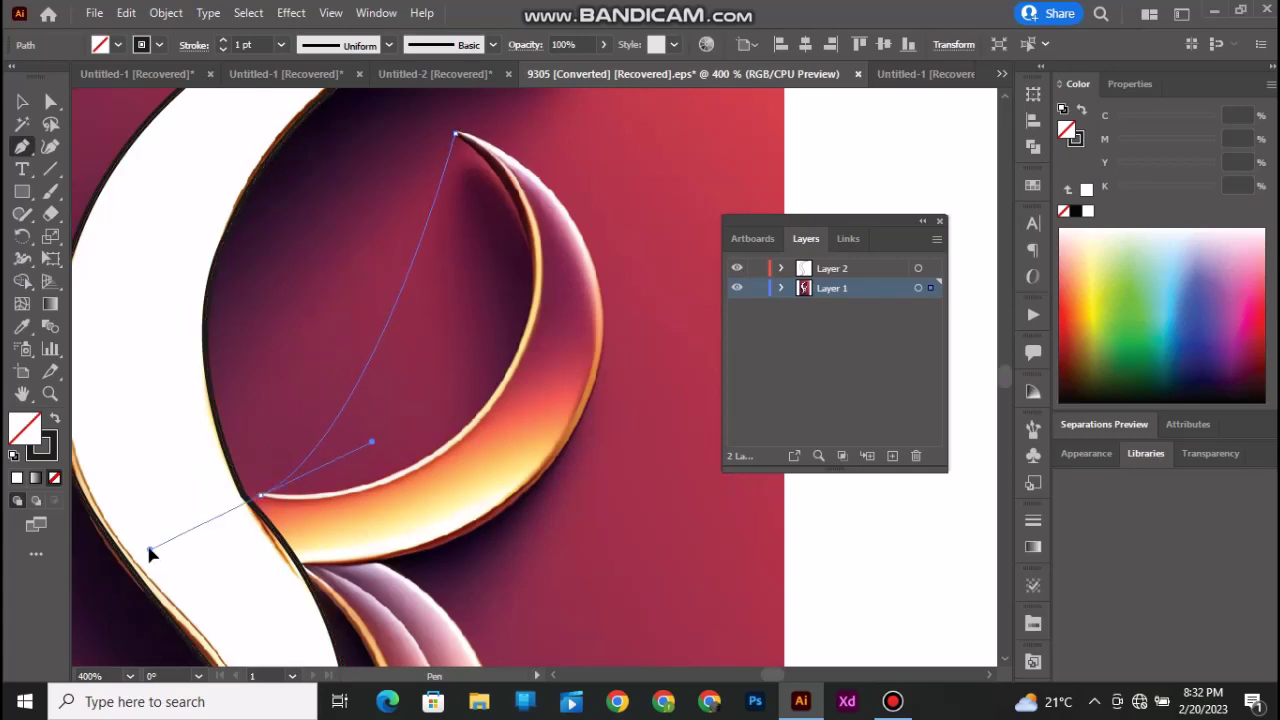
{"action": "scroll", "coordinate": [183, 533], "scroll_direction": "left", "scroll_amount": 2}
{"action": "key", "text": "ctrl+z"}
{"action": "left_click_drag", "start_coordinate": [368, 495], "coordinate": [322, 526]}
{"action": "scroll", "coordinate": [331, 526], "scroll_direction": "right", "scroll_amount": 3}
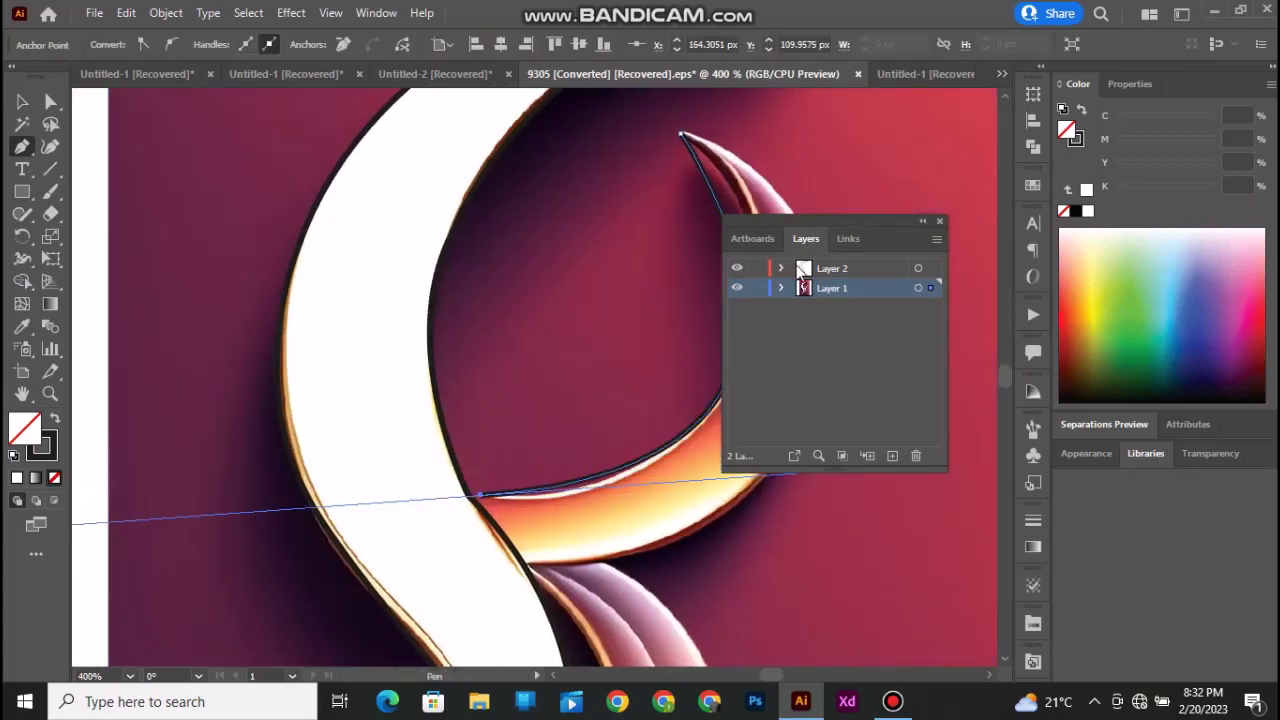
{"action": "key", "text": "ctrl+z"}
{"action": "scroll", "coordinate": [638, 296], "scroll_direction": "down", "scroll_amount": 1}
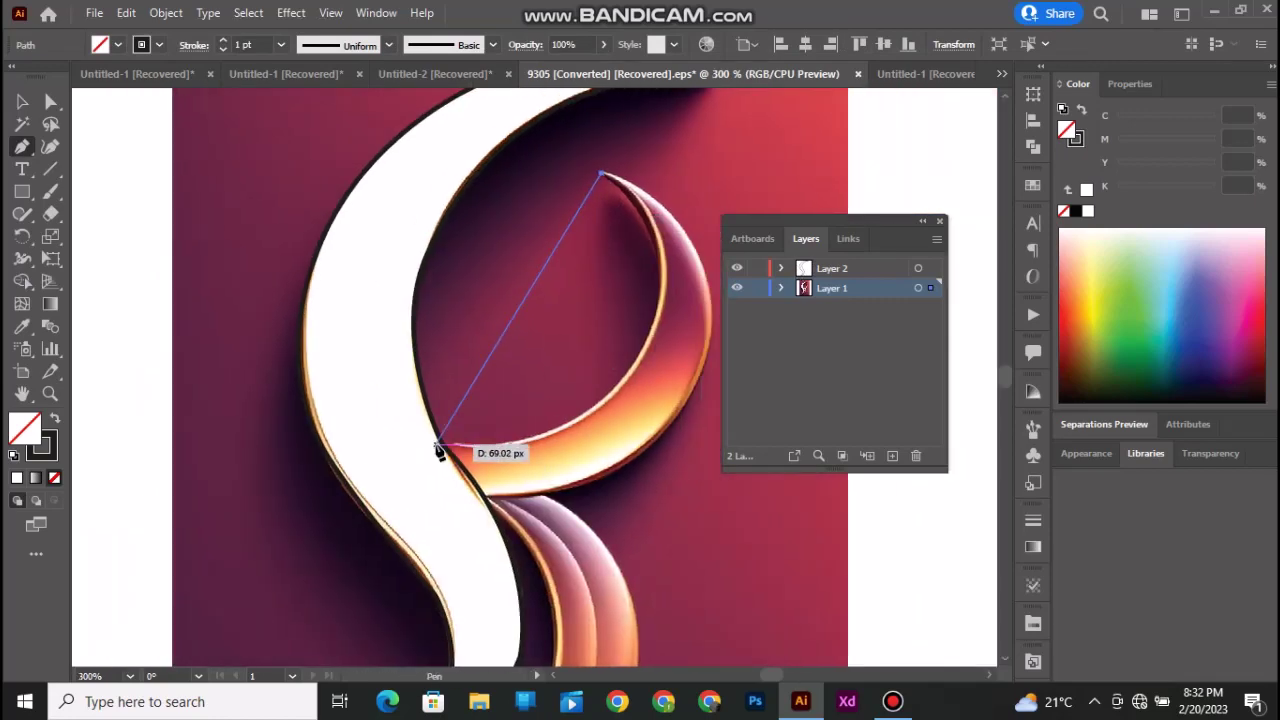
{"action": "left_click_drag", "start_coordinate": [304, 480], "coordinate": [157, 494]}
{"action": "key", "text": "ctrl+z"}
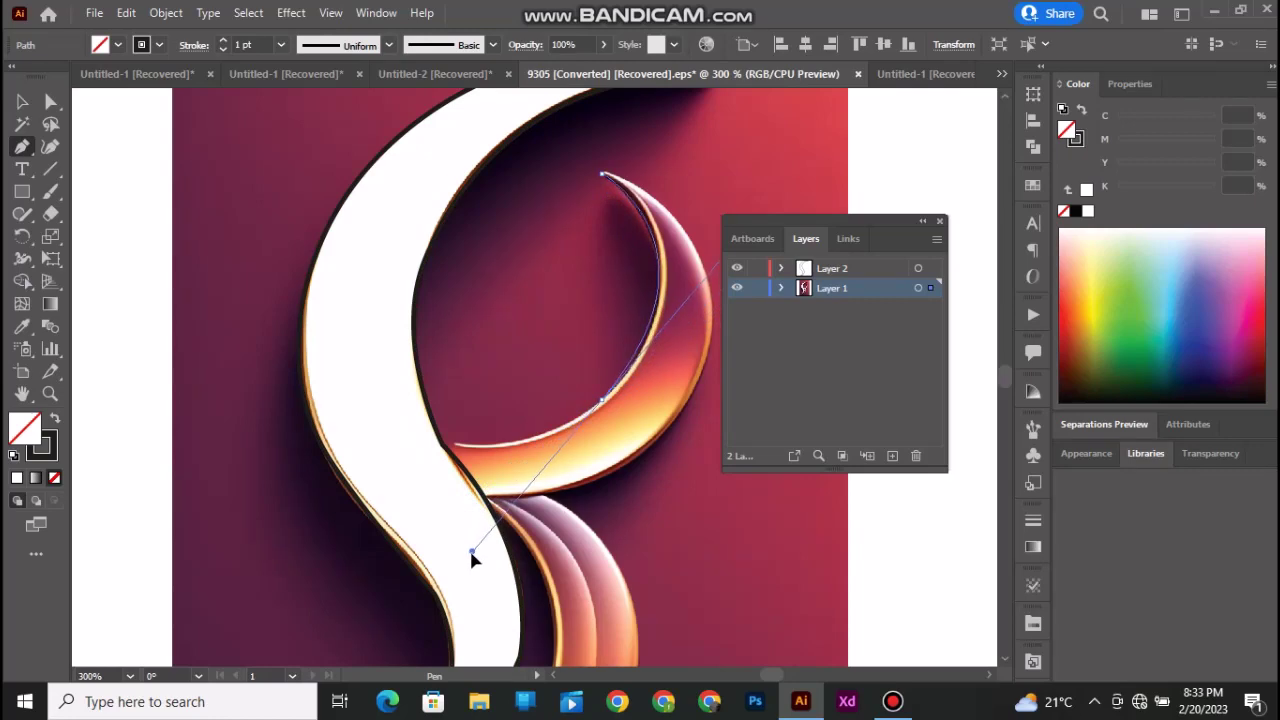
Trace the bowl's inner edge with curves from its upper tip to the stem and finish the open path
{"action": "left_click_drag", "start_coordinate": [472, 553], "coordinate": [587, 422]}
{"action": "left_click", "coordinate": [602, 402]}
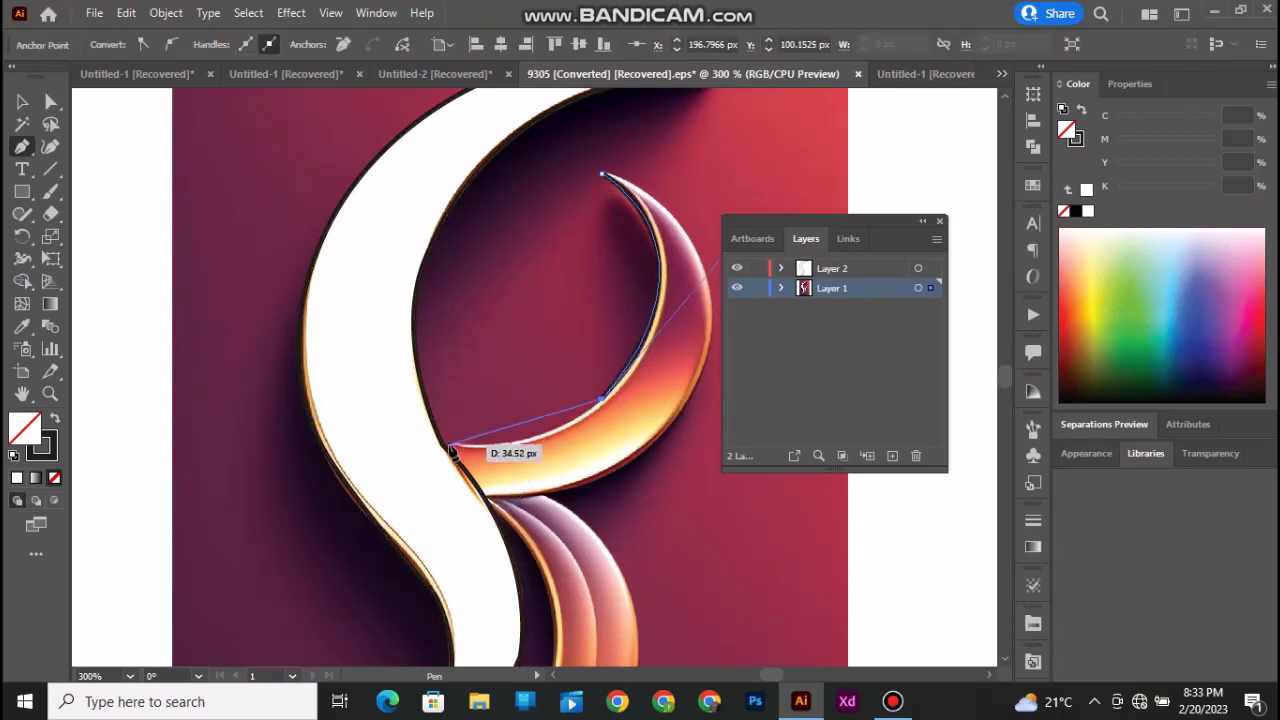
{"action": "left_click_drag", "start_coordinate": [355, 443], "coordinate": [312, 443]}
{"action": "left_click", "coordinate": [435, 445]}
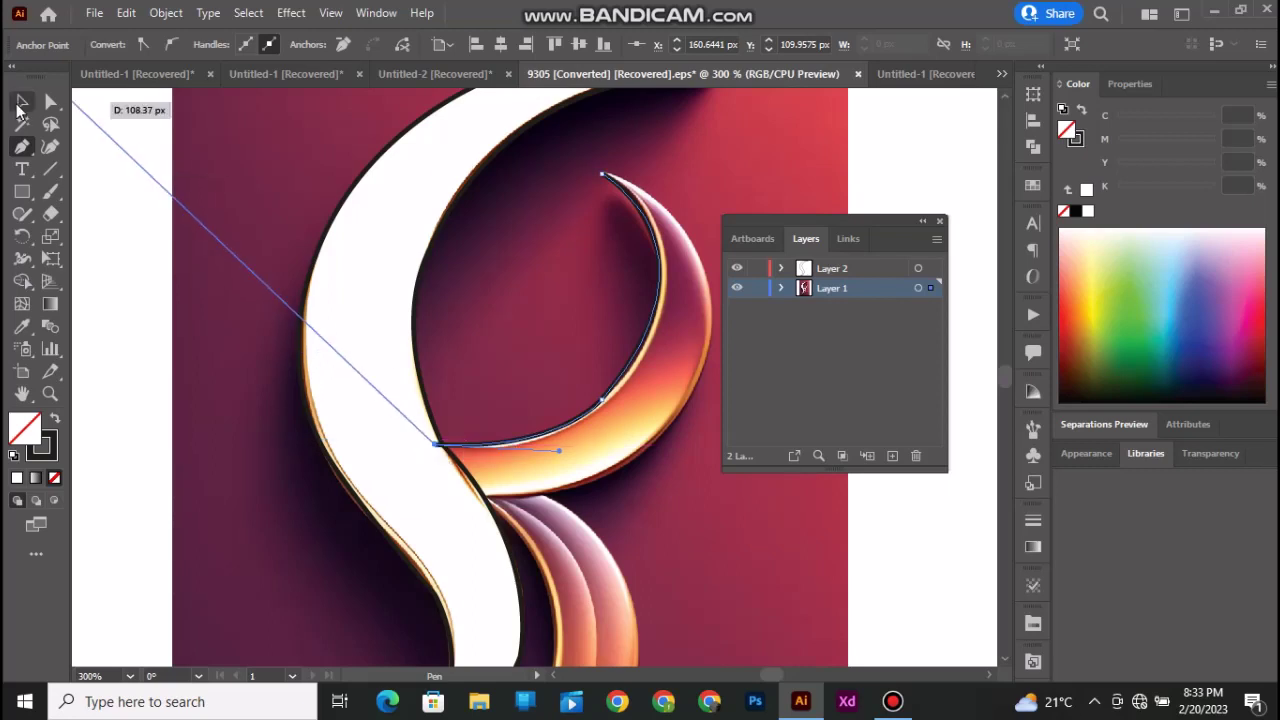
{"action": "left_click", "coordinate": [20, 103]}
{"action": "left_click", "coordinate": [94, 114]}
Trace the bowl's outer edge from its upper tip down to the stem and join it to the inner edge's end
{"action": "left_click", "coordinate": [23, 148]}
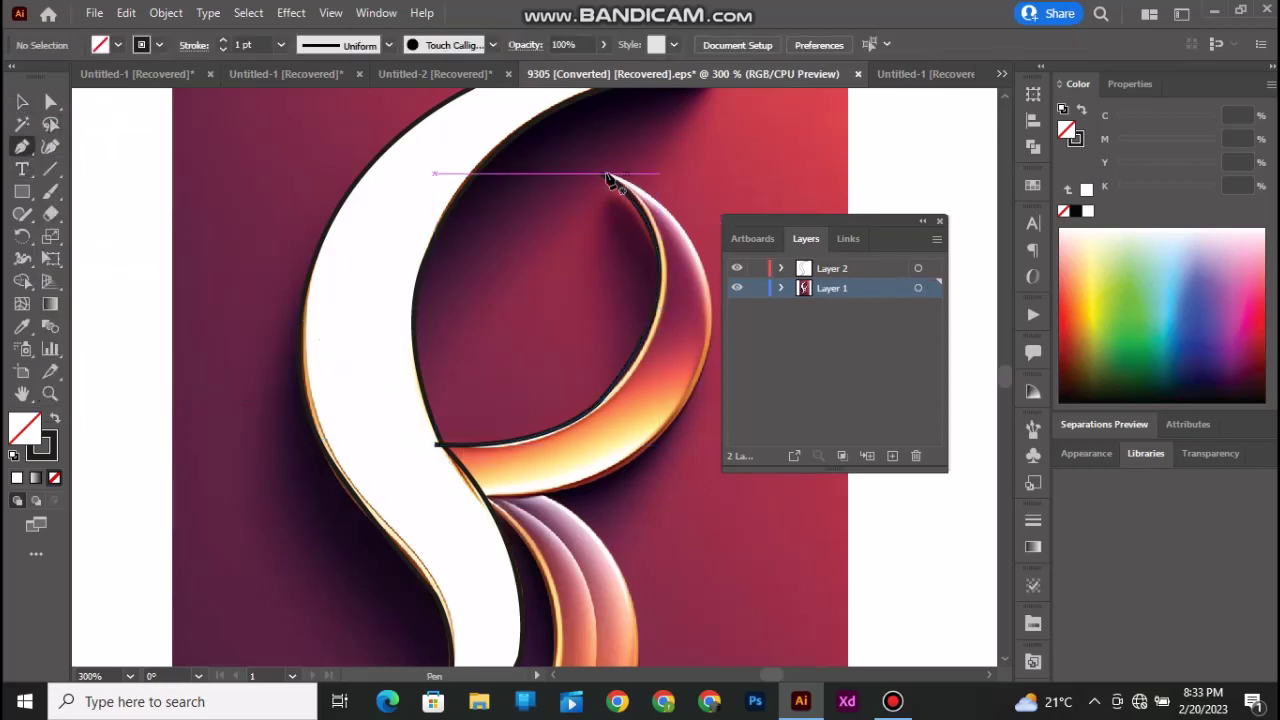
{"action": "left_click_drag", "start_coordinate": [606, 177], "coordinate": [641, 490]}
{"action": "left_click_drag", "start_coordinate": [628, 565], "coordinate": [628, 565]}
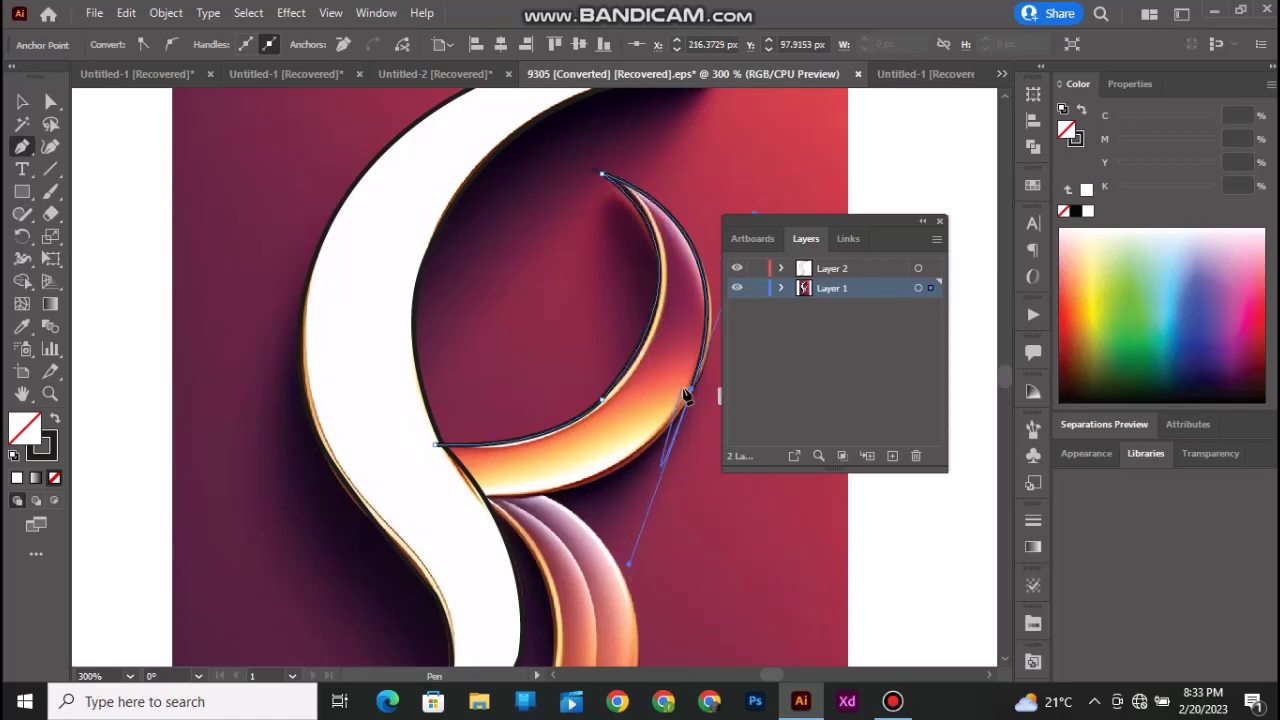
{"action": "left_click_drag", "start_coordinate": [476, 498], "coordinate": [301, 492]}
{"action": "left_click", "coordinate": [465, 499]}
{"action": "left_click", "coordinate": [435, 443]}
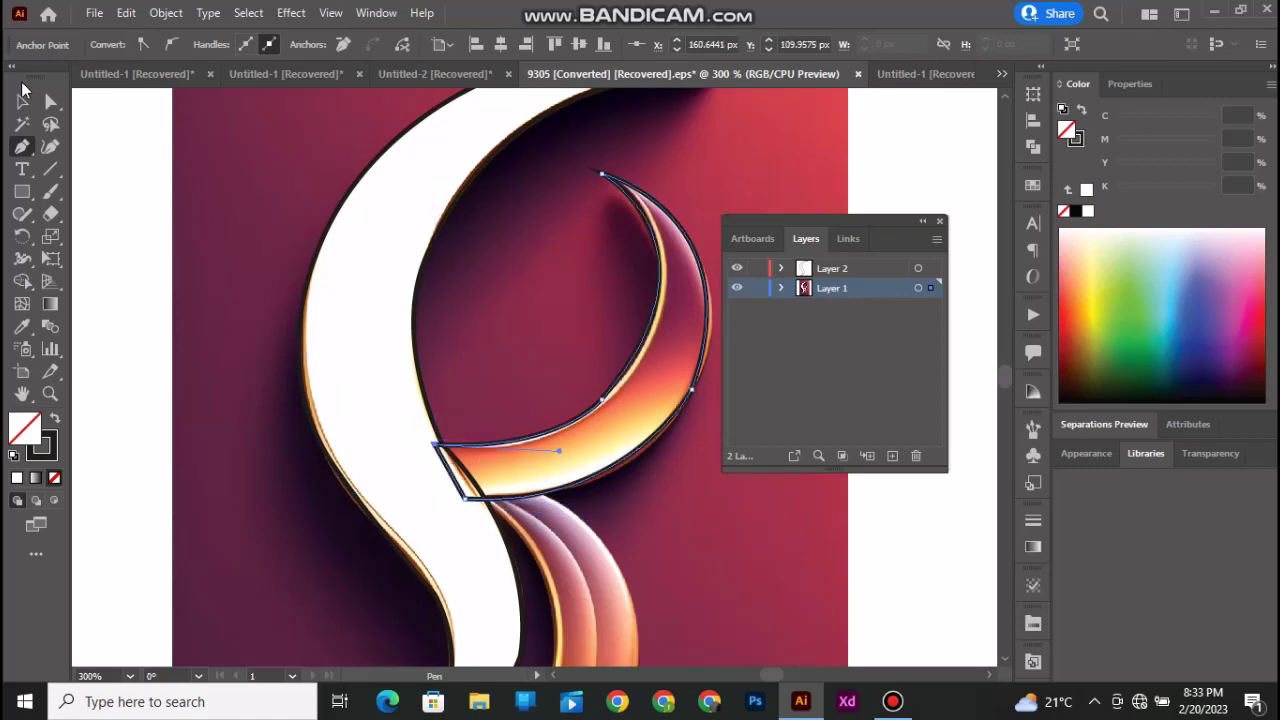
{"action": "left_click", "coordinate": [22, 101]}
{"action": "left_click", "coordinate": [226, 248]}
Trace the outer edge of the curved leg from just above its top to the pointed lower tip, ending with a corner
{"action": "scroll", "coordinate": [229, 251], "scroll_direction": "down", "scroll_amount": 7}
{"action": "left_click", "coordinate": [22, 147]}
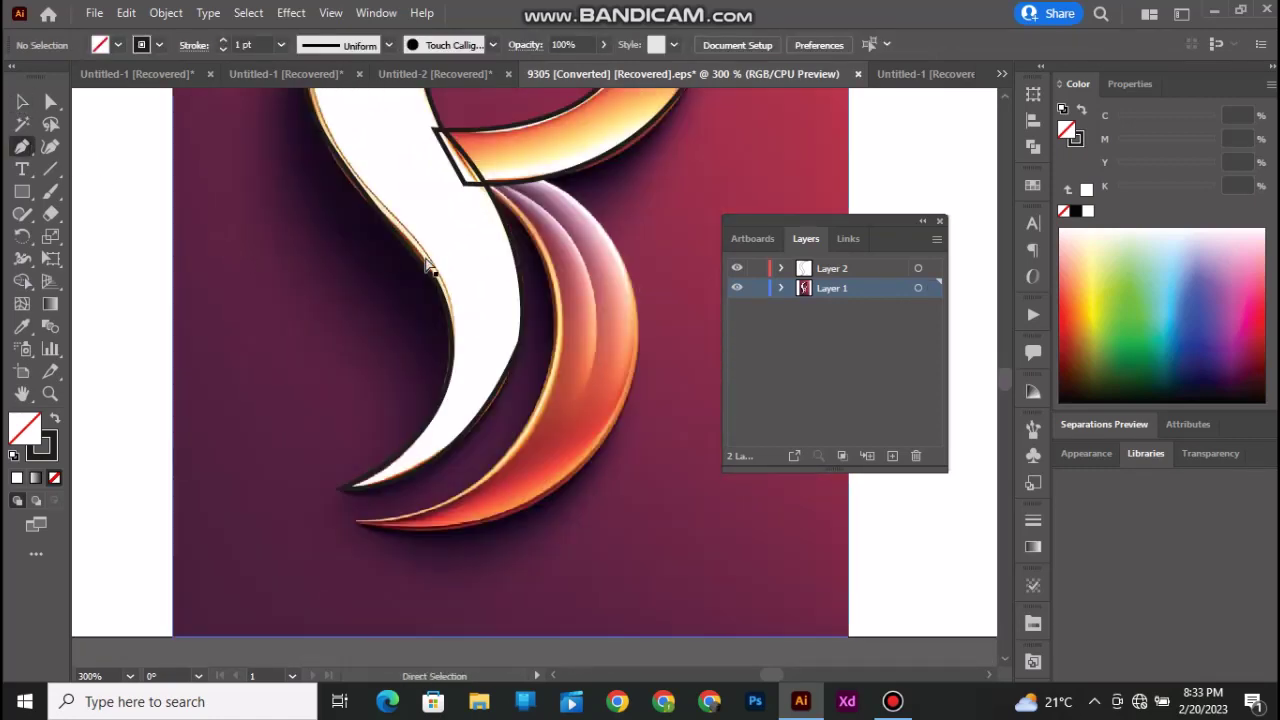
{"action": "scroll", "coordinate": [425, 262], "scroll_direction": "right", "scroll_amount": 2}
{"action": "scroll", "coordinate": [425, 308], "scroll_direction": "right", "scroll_amount": 1}
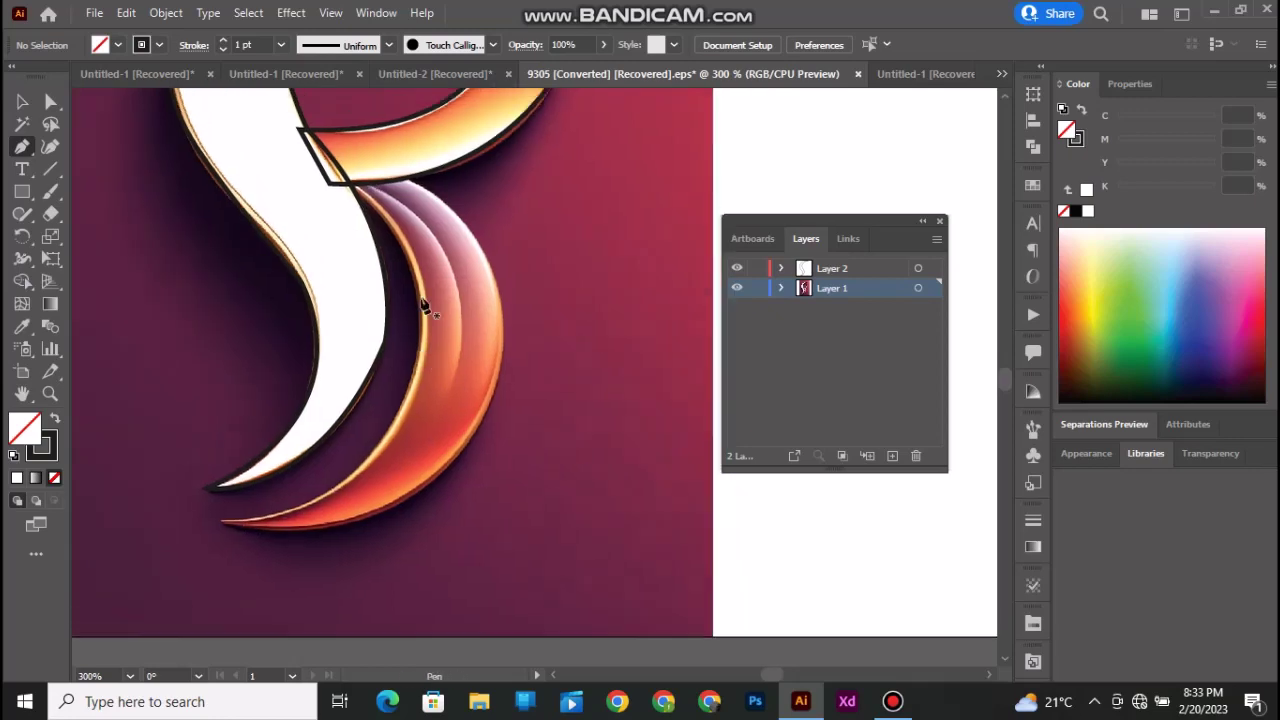
{"action": "scroll", "coordinate": [423, 305], "scroll_direction": "up", "scroll_amount": 1}
{"action": "left_click", "coordinate": [393, 193]}
{"action": "left_click_drag", "start_coordinate": [486, 436], "coordinate": [416, 602]}
{"action": "left_click", "coordinate": [486, 436]}
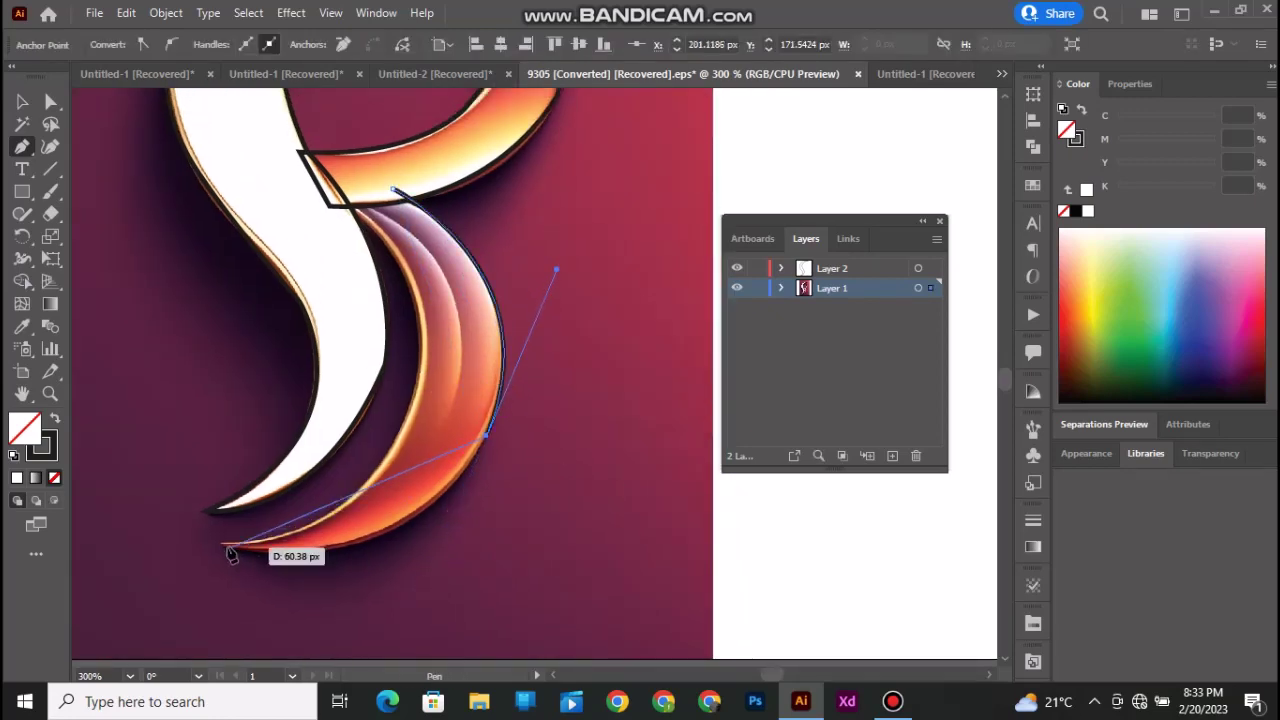
{"action": "left_click", "coordinate": [220, 548]}
{"action": "left_click_drag", "start_coordinate": [90, 545], "coordinate": [206, 506]}
{"action": "left_click", "coordinate": [410, 548]}
Trace the leg's inner edge back up past the bowl's lower edge, close the path at its start and deselect it
{"action": "left_click_drag", "start_coordinate": [614, 331], "coordinate": [622, 119]}
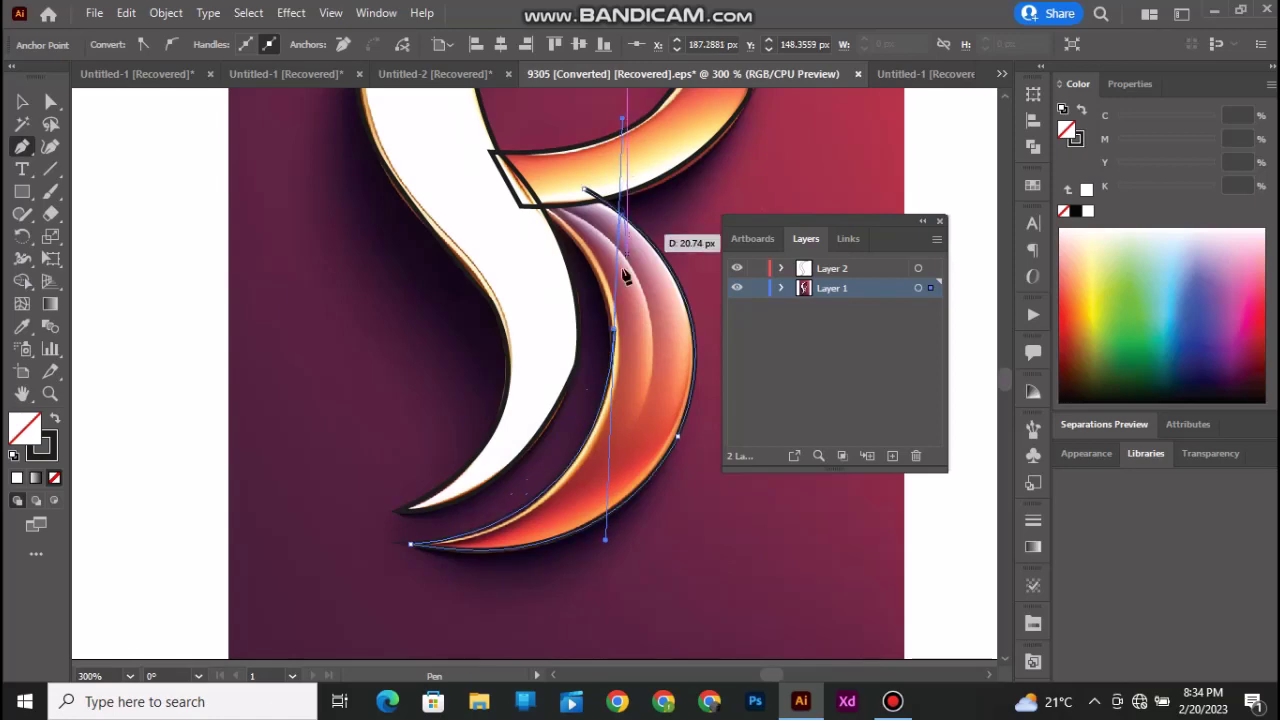
{"action": "scroll", "coordinate": [620, 335], "scroll_direction": "up", "scroll_amount": 1}
{"action": "left_click_drag", "start_coordinate": [603, 350], "coordinate": [476, 185]}
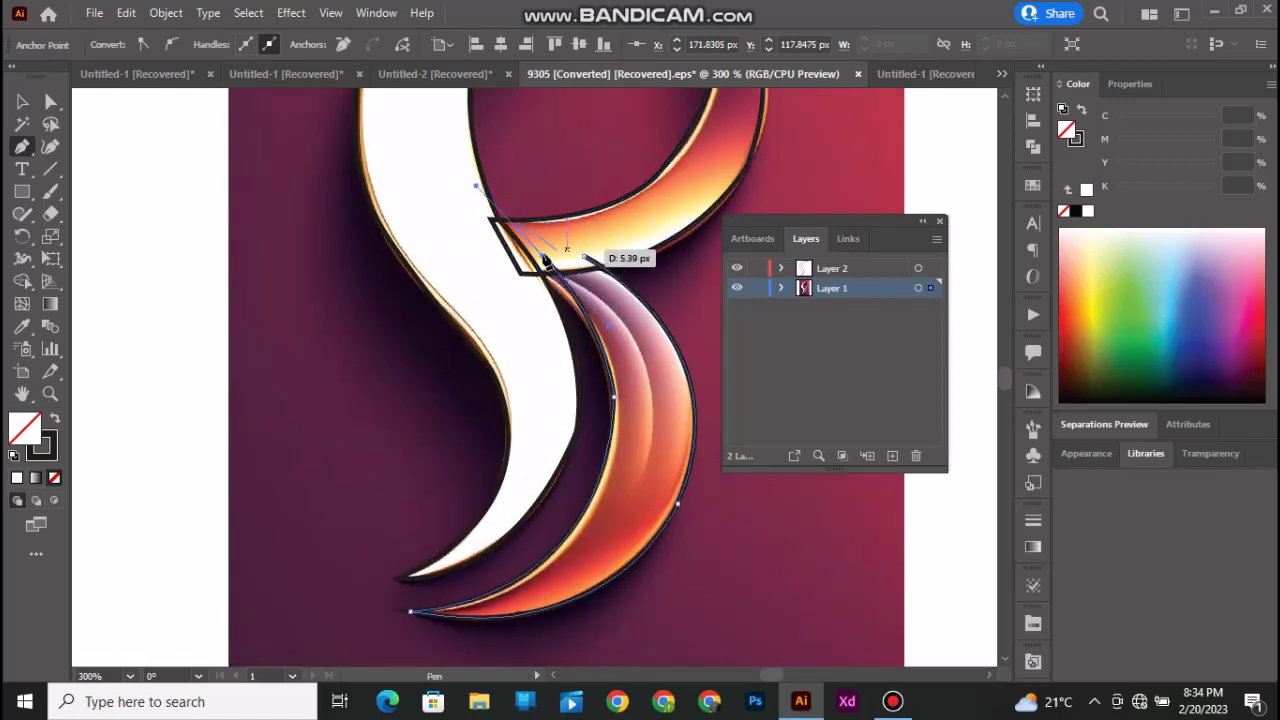
{"action": "left_click_drag", "start_coordinate": [587, 259], "coordinate": [581, 253]}
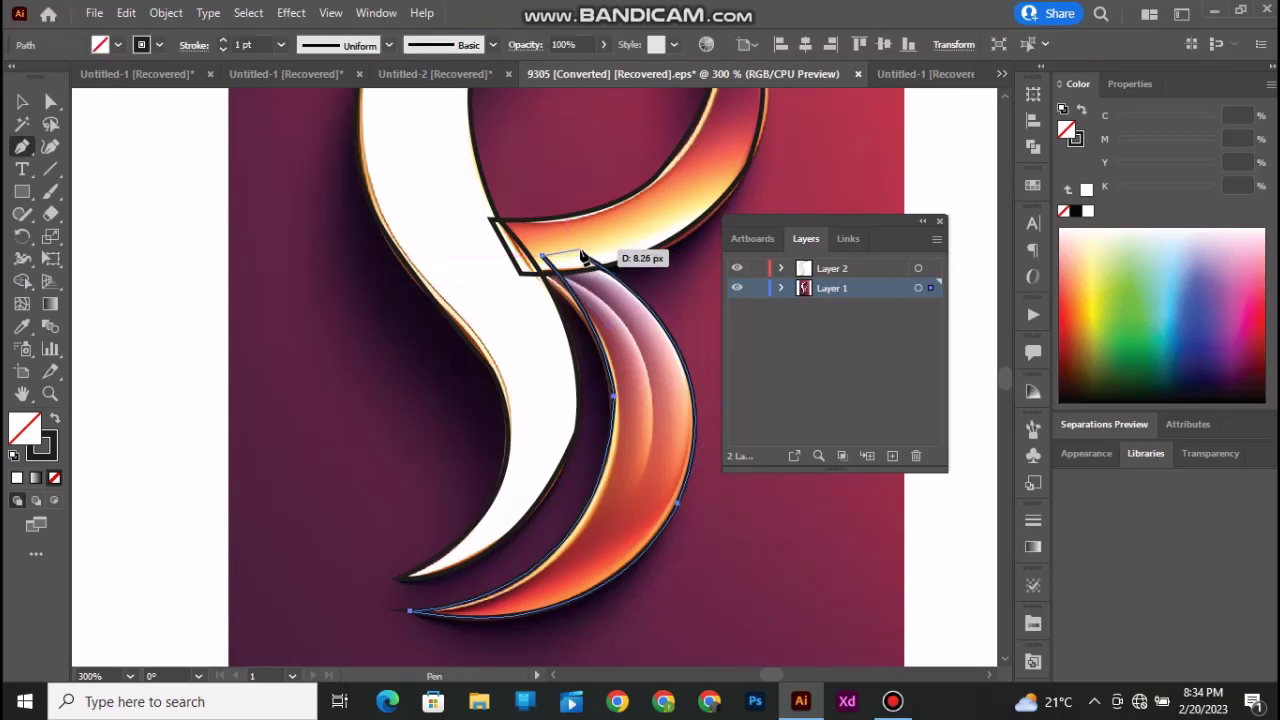
{"action": "left_click", "coordinate": [22, 101]}
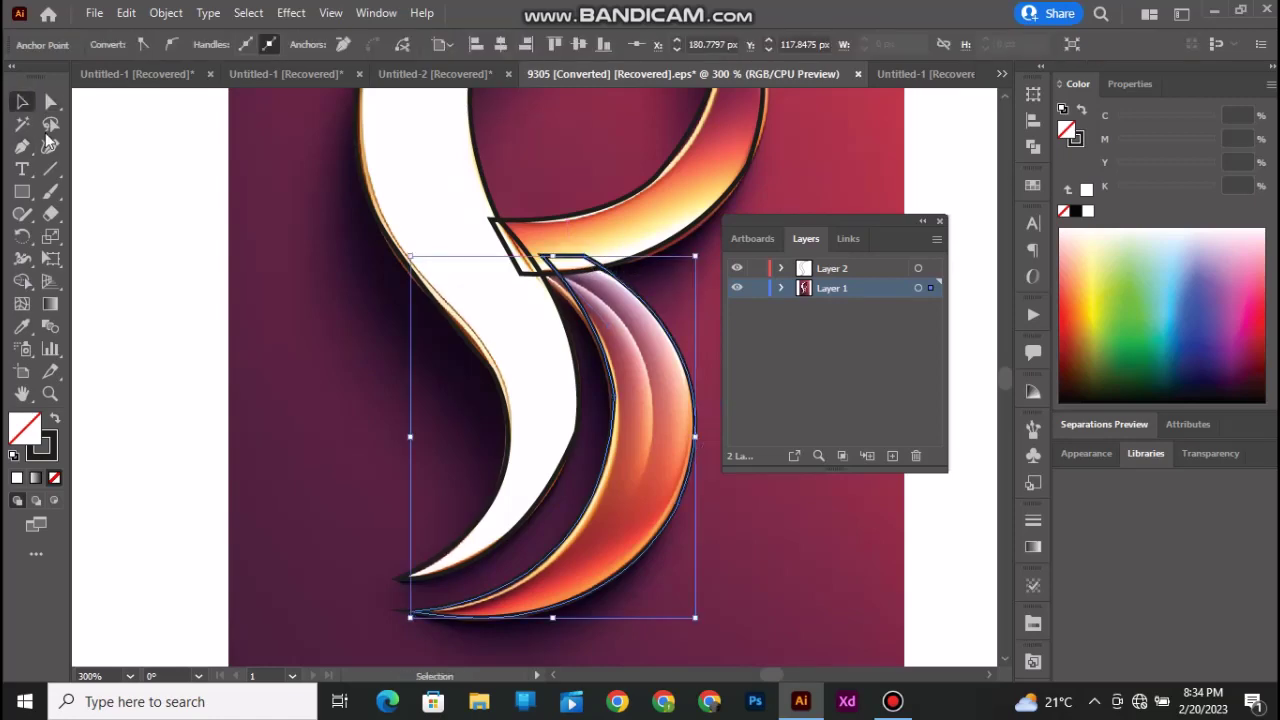
{"action": "left_click", "coordinate": [430, 335]}
Select all the traced outlines of the letter and set the fill to None for the Shape Builder
{"action": "scroll", "coordinate": [440, 338], "scroll_direction": "down", "scroll_amount": 1}
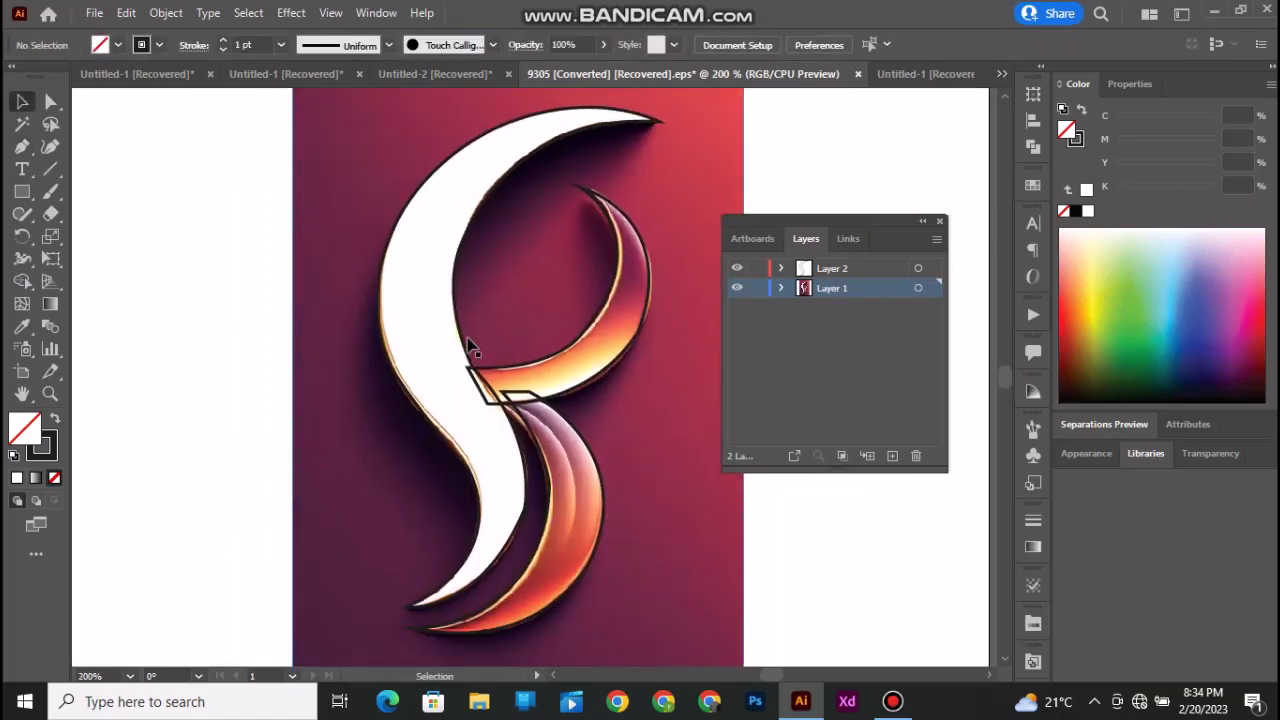
{"action": "scroll", "coordinate": [466, 343], "scroll_direction": "right", "scroll_amount": 3}
{"action": "scroll", "coordinate": [500, 378], "scroll_direction": "up", "scroll_amount": 1}
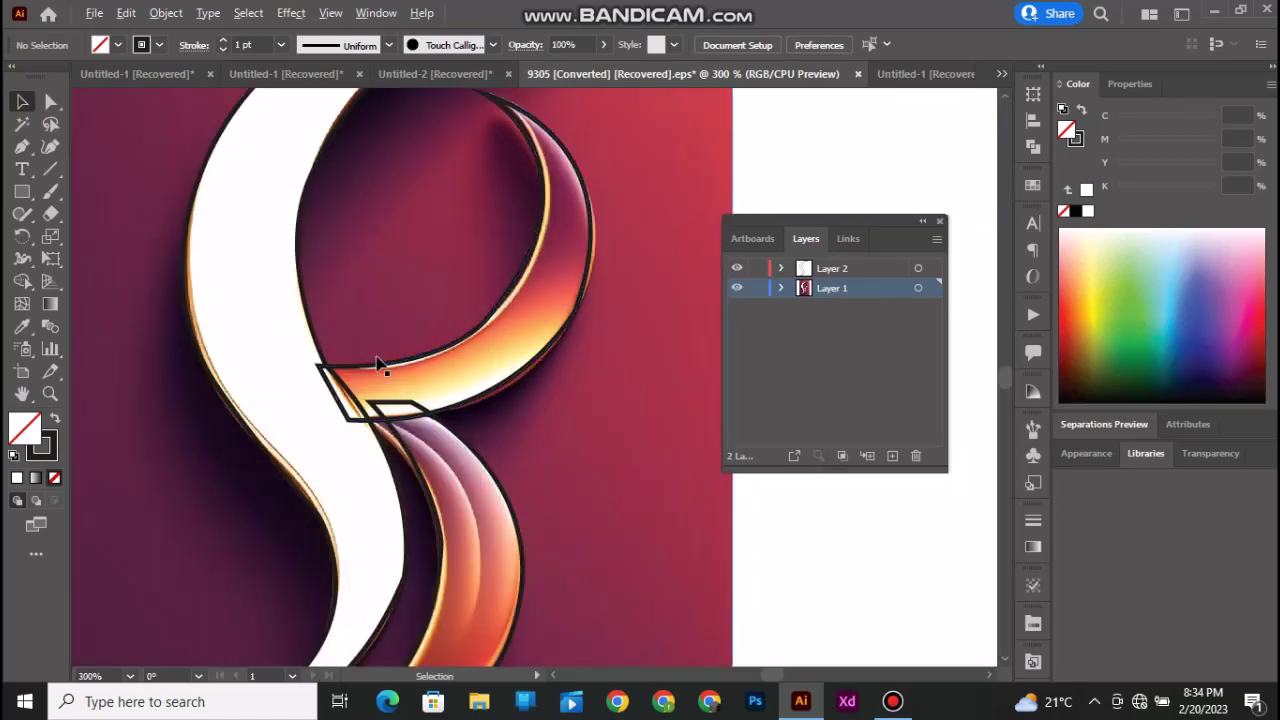
{"action": "scroll", "coordinate": [380, 365], "scroll_direction": "down", "scroll_amount": 1}
{"action": "scroll", "coordinate": [534, 297], "scroll_direction": "down", "scroll_amount": 1}
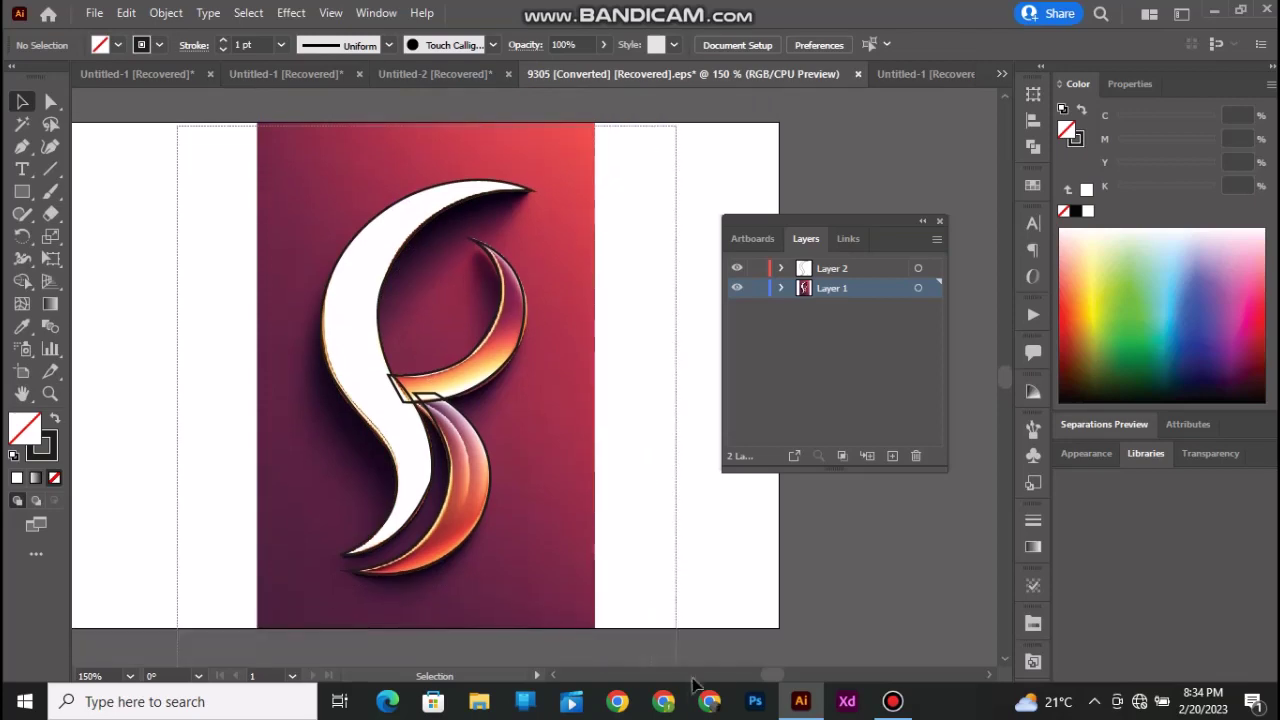
{"action": "left_click_drag", "start_coordinate": [693, 681], "coordinate": [686, 664]}
{"action": "scroll", "coordinate": [600, 570], "scroll_direction": "up", "scroll_amount": 3}
{"action": "scroll", "coordinate": [554, 513], "scroll_direction": "up", "scroll_amount": 2}
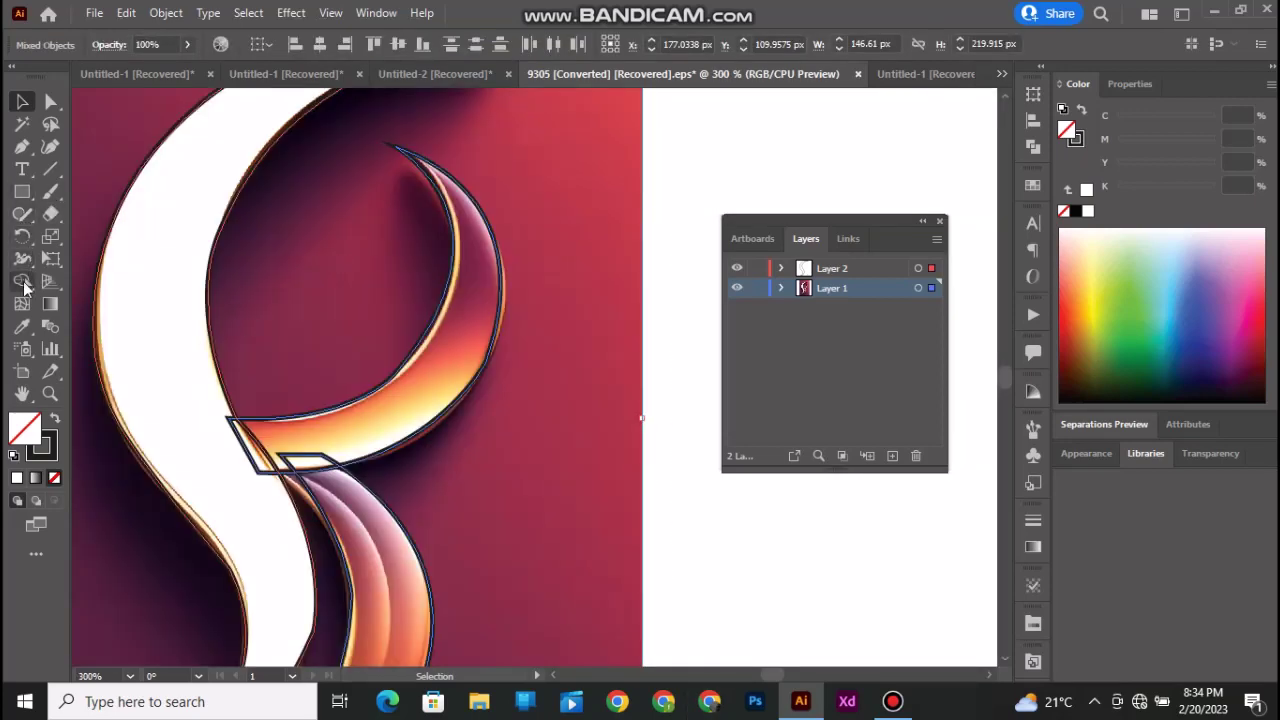
{"action": "left_click", "coordinate": [22, 281]}
{"action": "scroll", "coordinate": [240, 460], "scroll_direction": "up", "scroll_amount": 3}
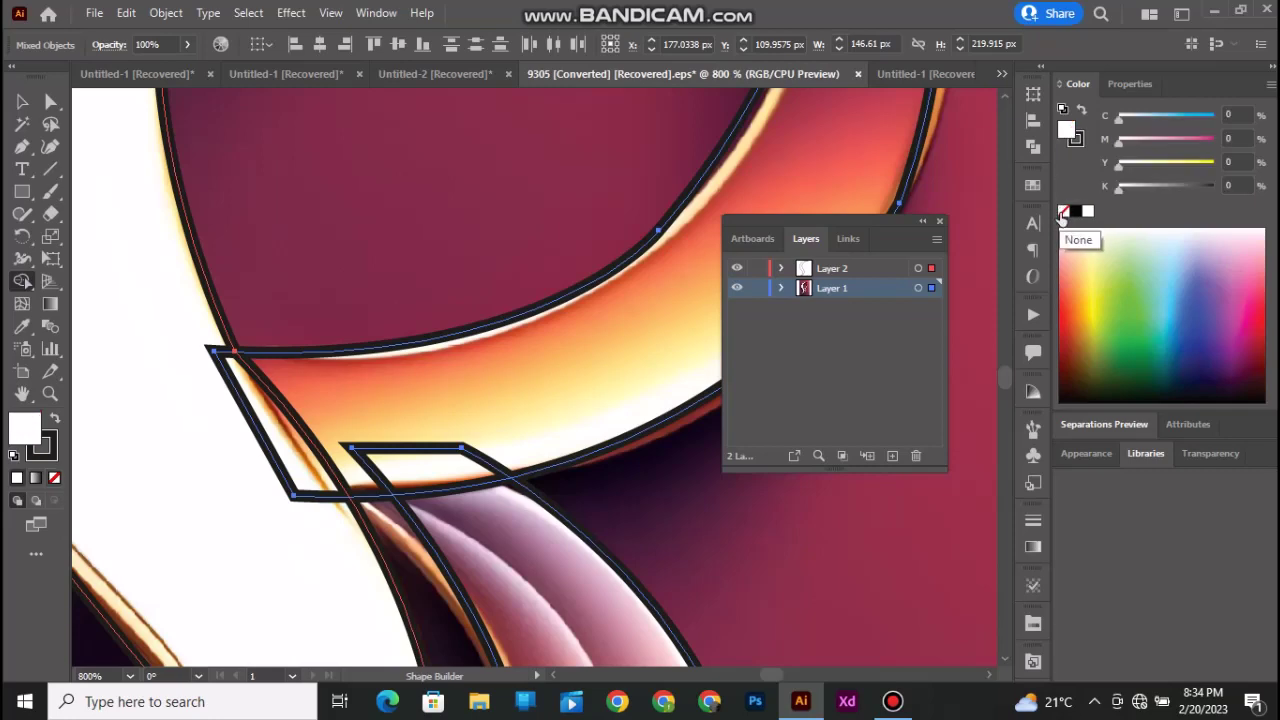
{"action": "left_click", "coordinate": [1063, 213]}
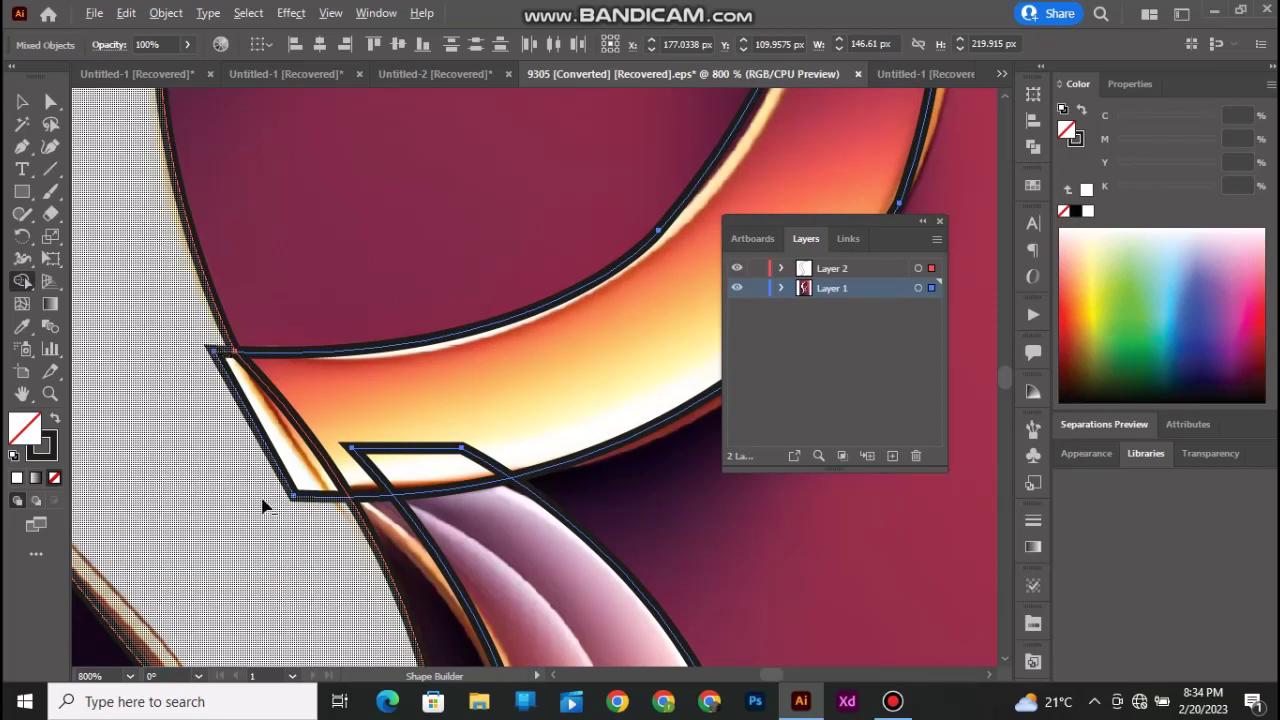
Remove the bowl's overlap onto the stem and the leg's overlap inside the bowl with the Shape Builder
{"action": "mouse_move", "coordinate": [322, 515]}
{"action": "left_mouse_down"}
{"action": "mouse_move", "coordinate": [235, 380]}
{"action": "mouse_move", "coordinate": [333, 508]}
{"action": "left_mouse_up"}
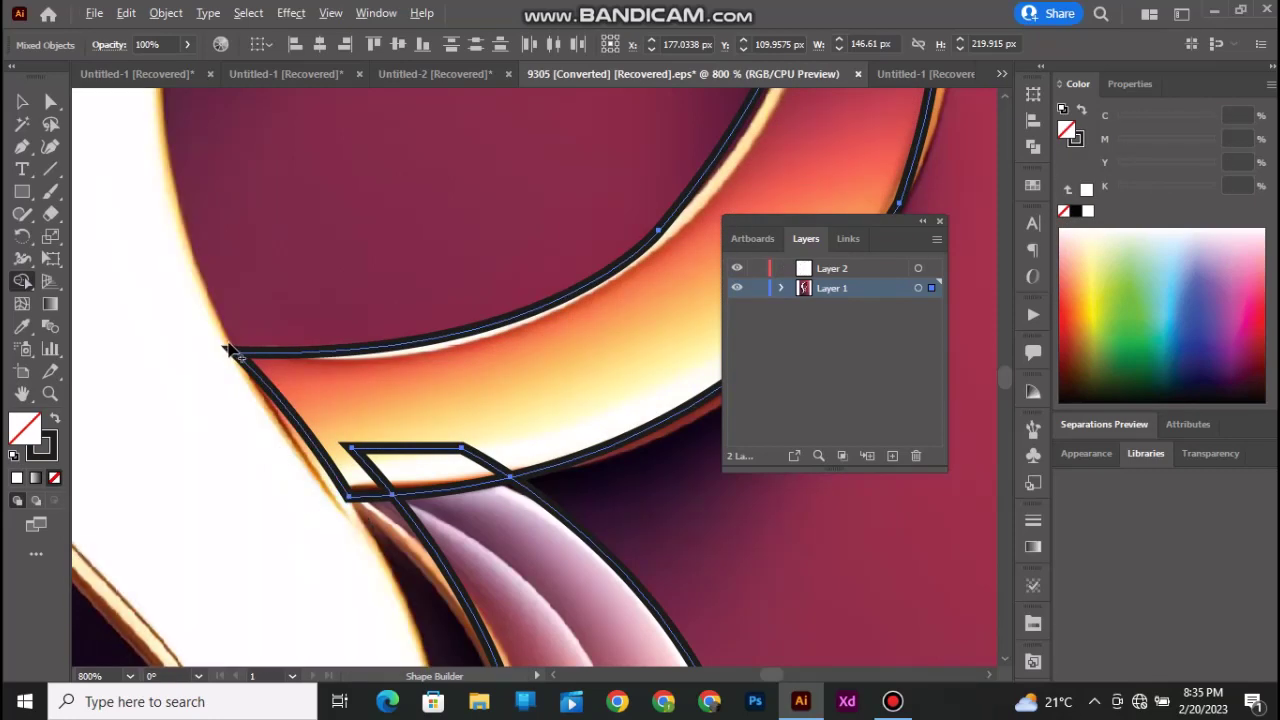
{"action": "scroll", "coordinate": [232, 350], "scroll_direction": "up", "scroll_amount": 1}
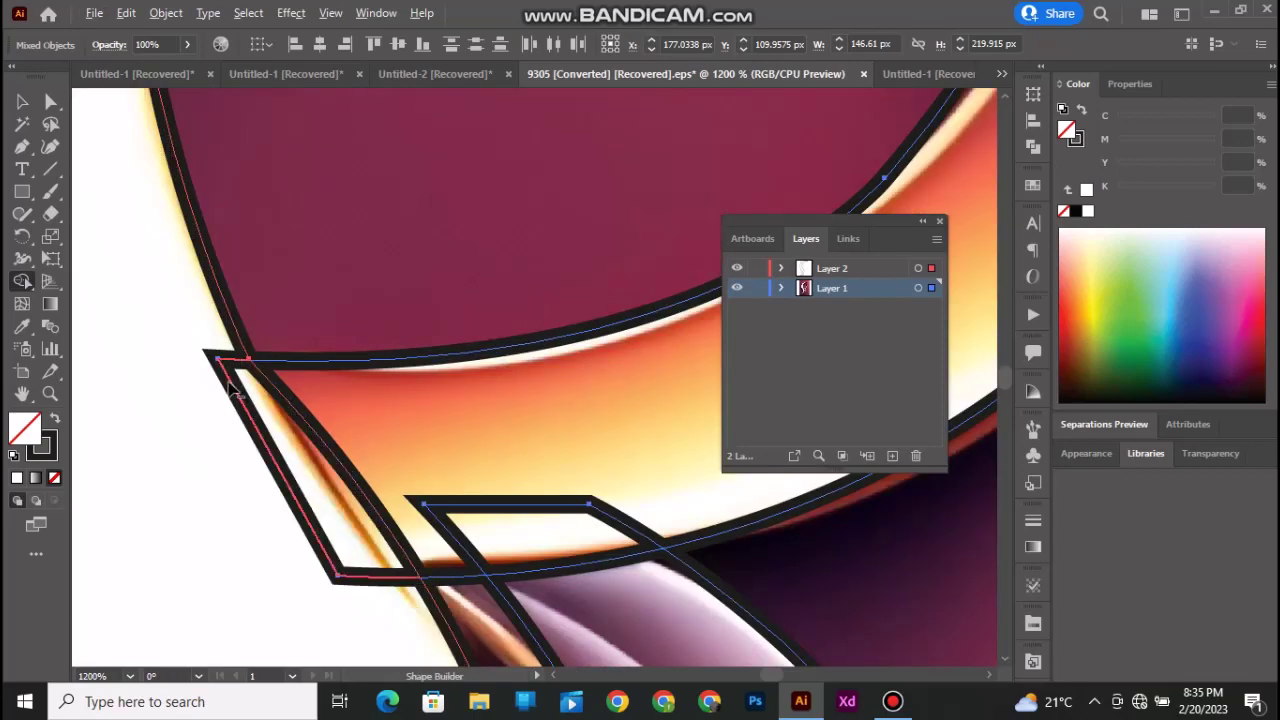
{"action": "scroll", "coordinate": [340, 540], "scroll_direction": "down", "scroll_amount": 2}
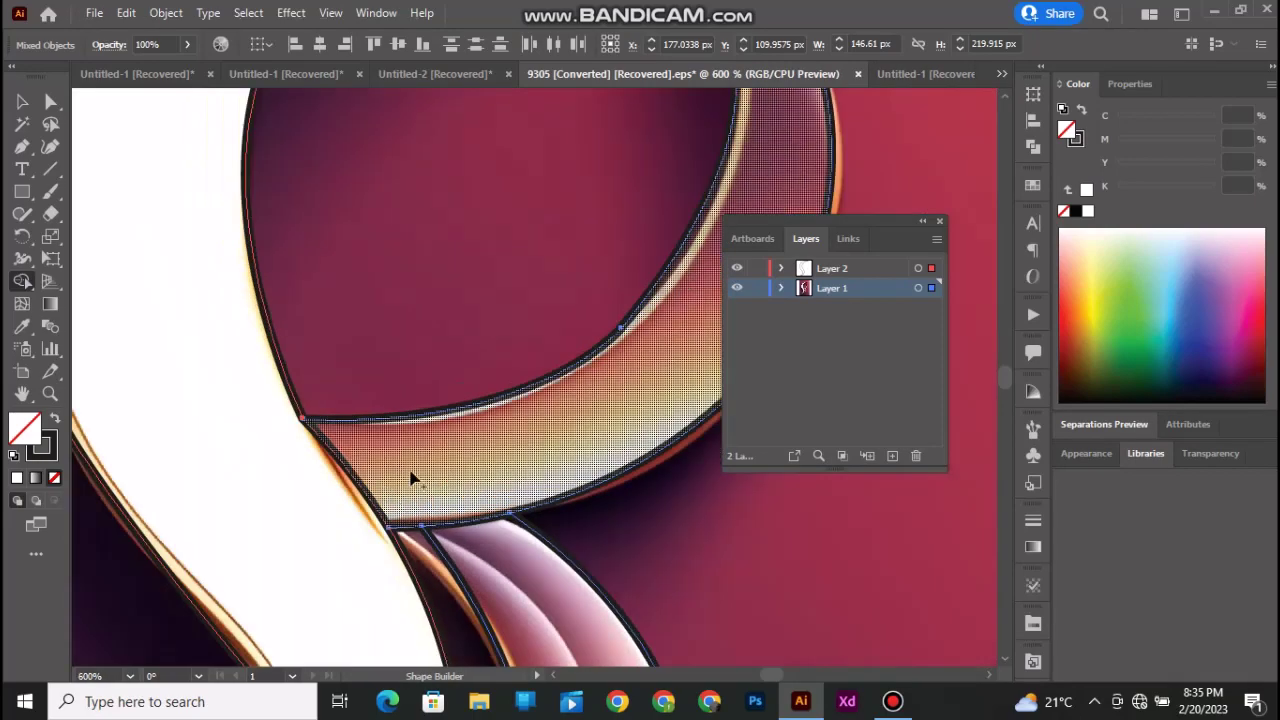
{"action": "scroll", "coordinate": [410, 478], "scroll_direction": "down", "scroll_amount": 2}
{"action": "scroll", "coordinate": [429, 457], "scroll_direction": "down", "scroll_amount": 5}
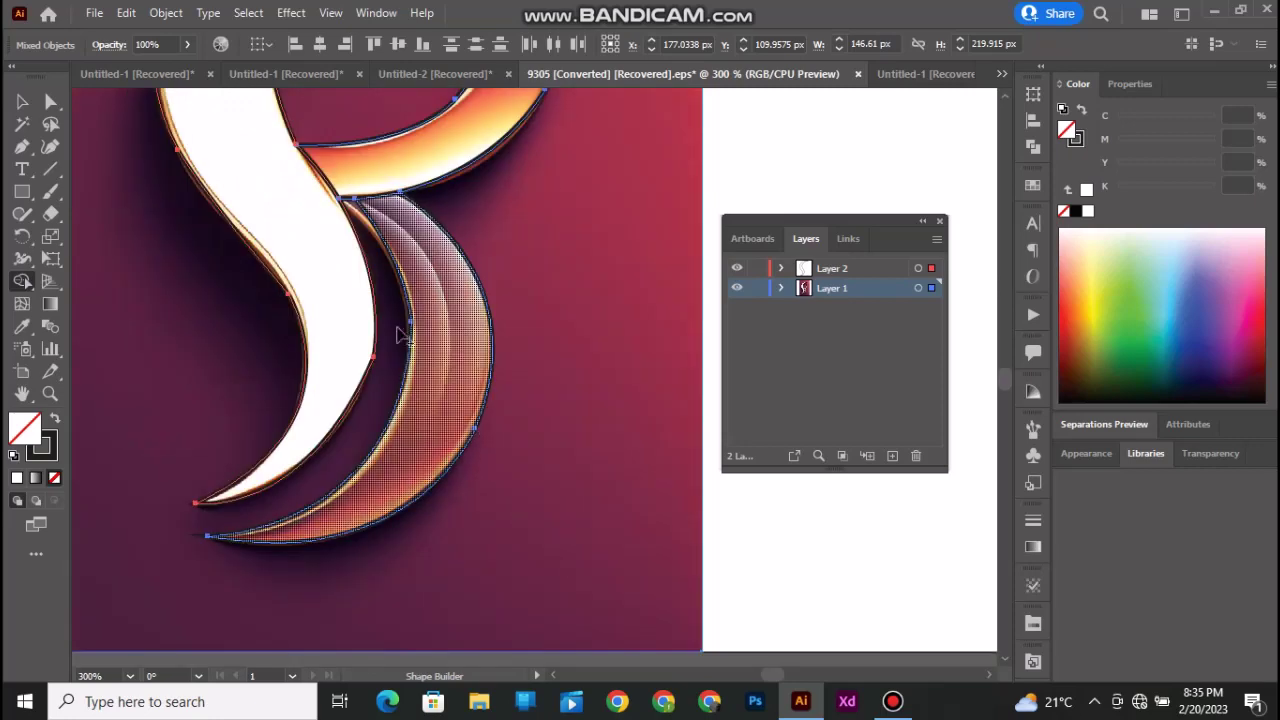
{"action": "scroll", "coordinate": [396, 325], "scroll_direction": "up", "scroll_amount": 3}
{"action": "scroll", "coordinate": [391, 314], "scroll_direction": "up", "scroll_amount": 2}
{"action": "scroll", "coordinate": [174, 364], "scroll_direction": "down", "scroll_amount": 6}
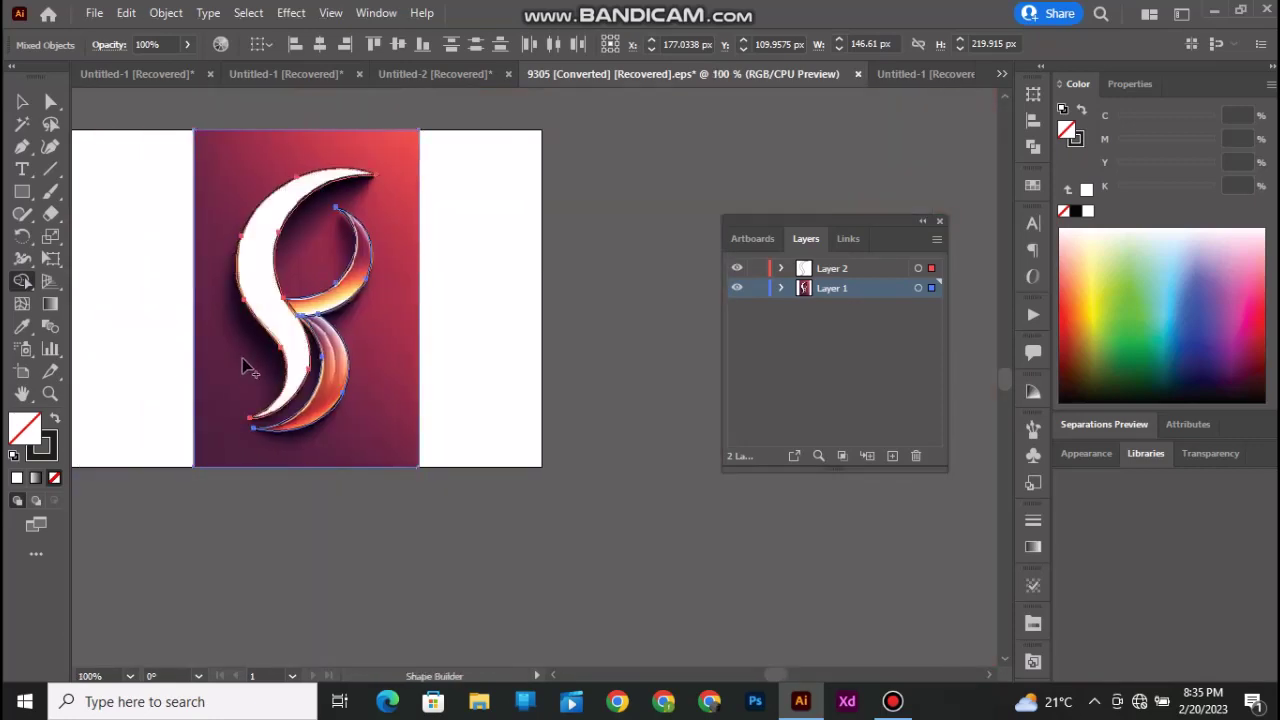
Deselect the outlines and move the reference image sideways off the tracing, leaving both side by side
{"action": "left_click", "coordinate": [640, 391]}
{"action": "scroll", "coordinate": [570, 366], "scroll_direction": "up", "scroll_amount": 2}
{"action": "scroll", "coordinate": [435, 339], "scroll_direction": "left", "scroll_amount": 1}
{"action": "scroll", "coordinate": [435, 339], "scroll_direction": "down", "scroll_amount": 2}
{"action": "scroll", "coordinate": [407, 329], "scroll_direction": "left", "scroll_amount": 1}
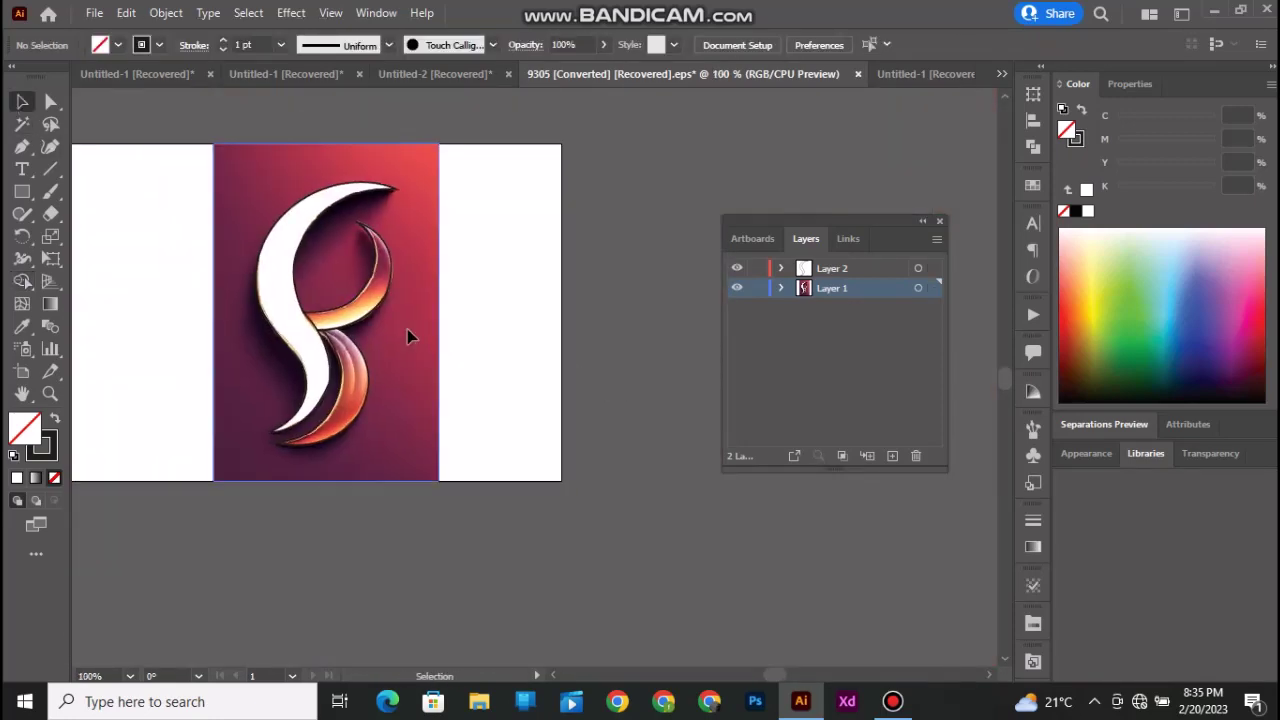
{"action": "left_click_drag", "start_coordinate": [407, 329], "coordinate": [584, 325]}
{"action": "left_click", "coordinate": [448, 359]}
{"action": "scroll", "coordinate": [448, 359], "scroll_direction": "left", "scroll_amount": 1}
{"action": "scroll", "coordinate": [448, 359], "scroll_direction": "up", "scroll_amount": 1}
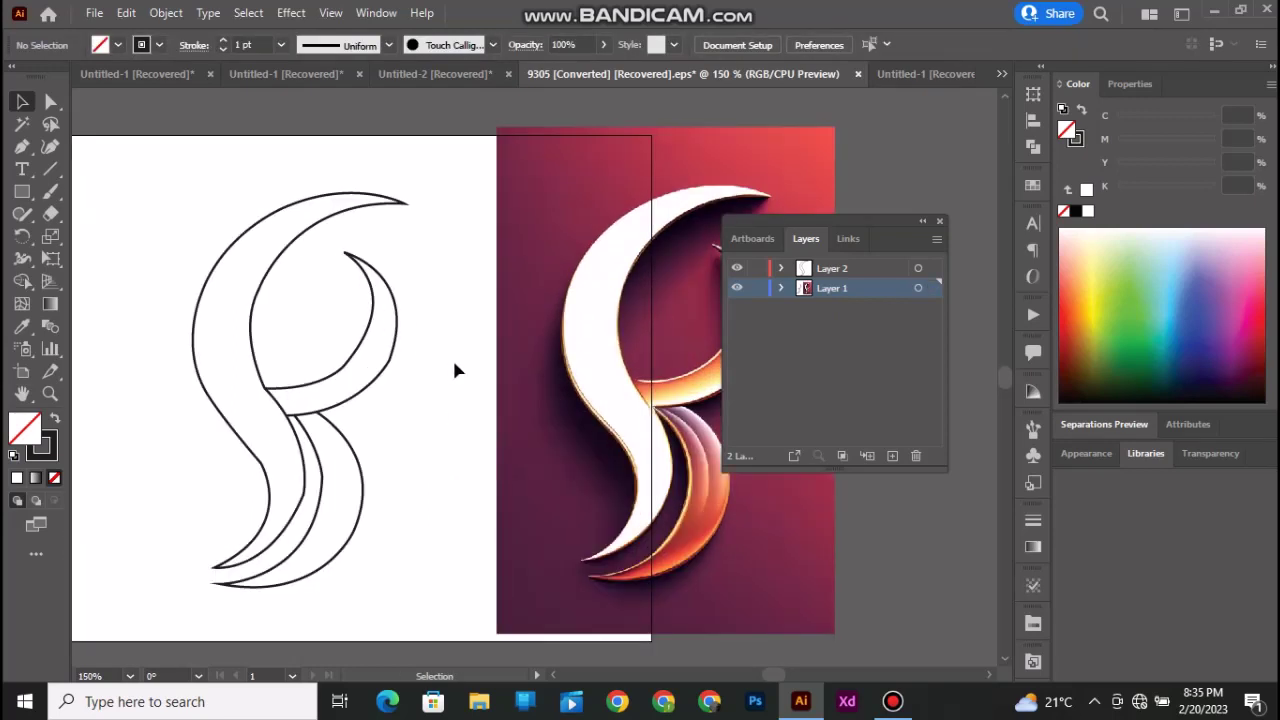
Fill the traced stem with the white sampled from the reference image's stem
{"action": "left_click", "coordinate": [252, 291]}
{"action": "left_click", "coordinate": [603, 264]}
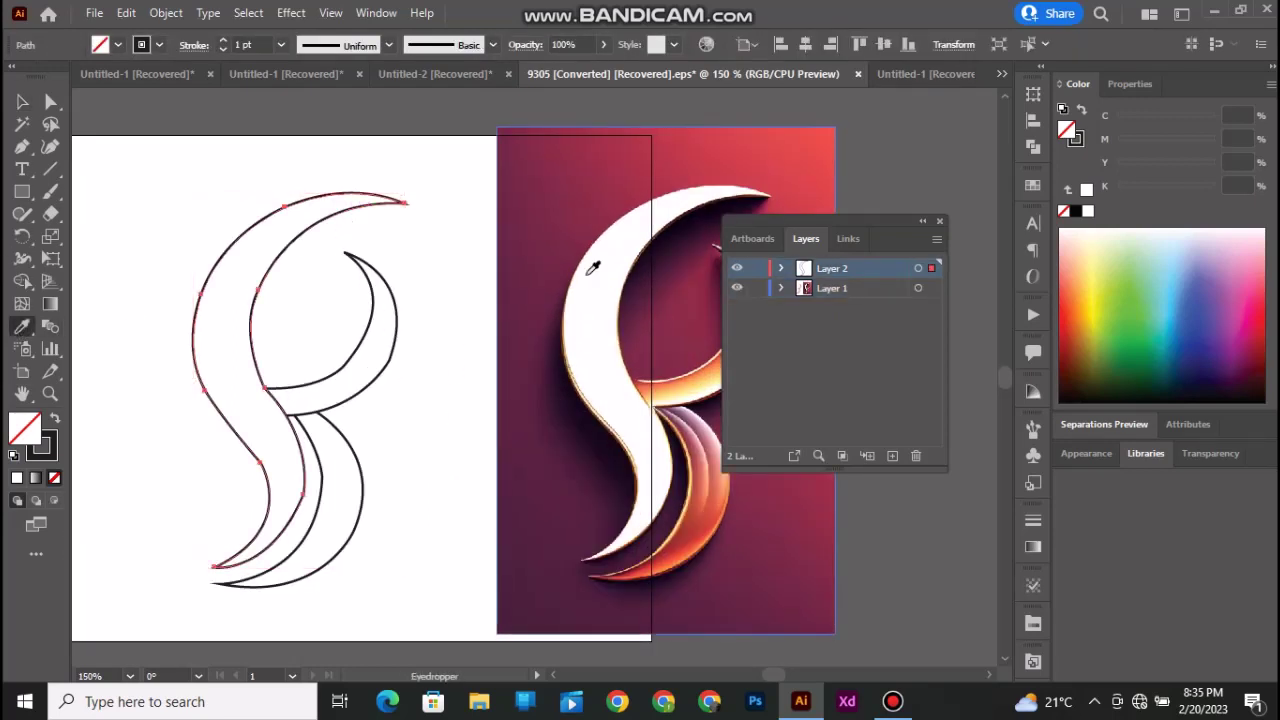
{"action": "left_click", "coordinate": [22, 102]}
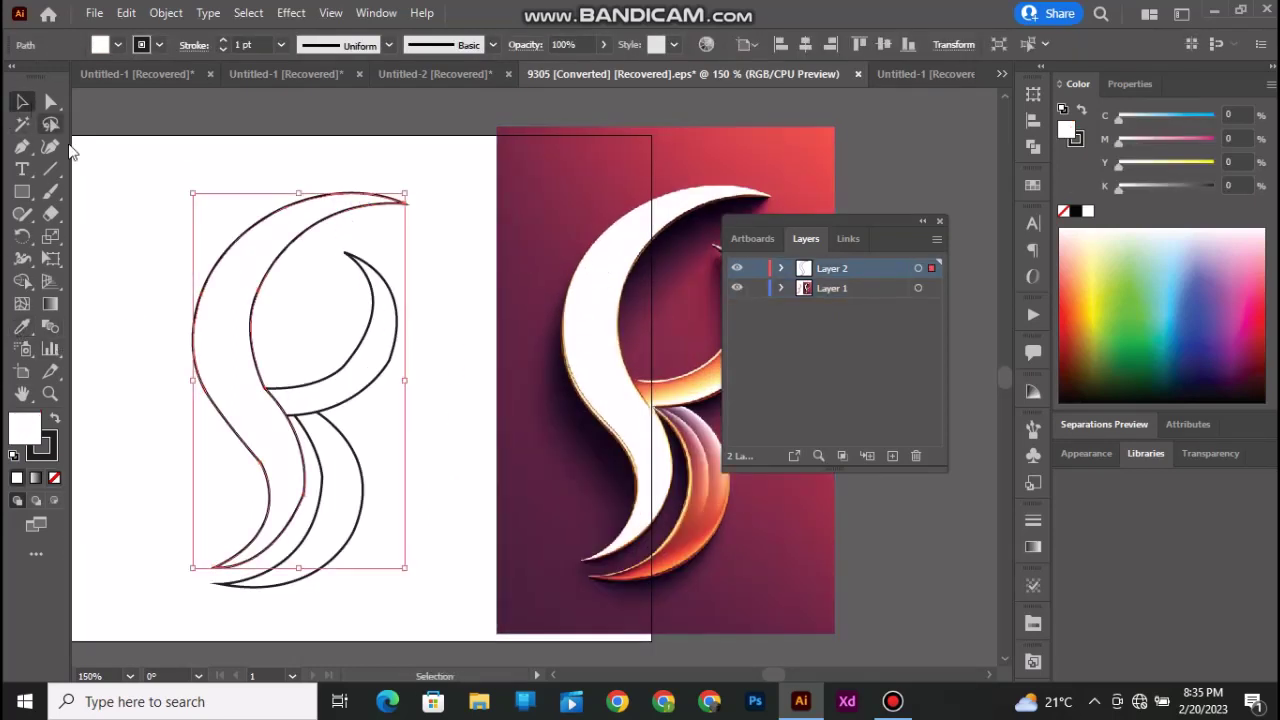
Try to fill both bowl edge paths with a crimson sampled from the reference image, and undo it
{"action": "left_click", "coordinate": [370, 355]}
{"action": "left_click", "coordinate": [362, 350]}
{"action": "left_click_drag", "start_coordinate": [342, 337], "coordinate": [405, 411]}
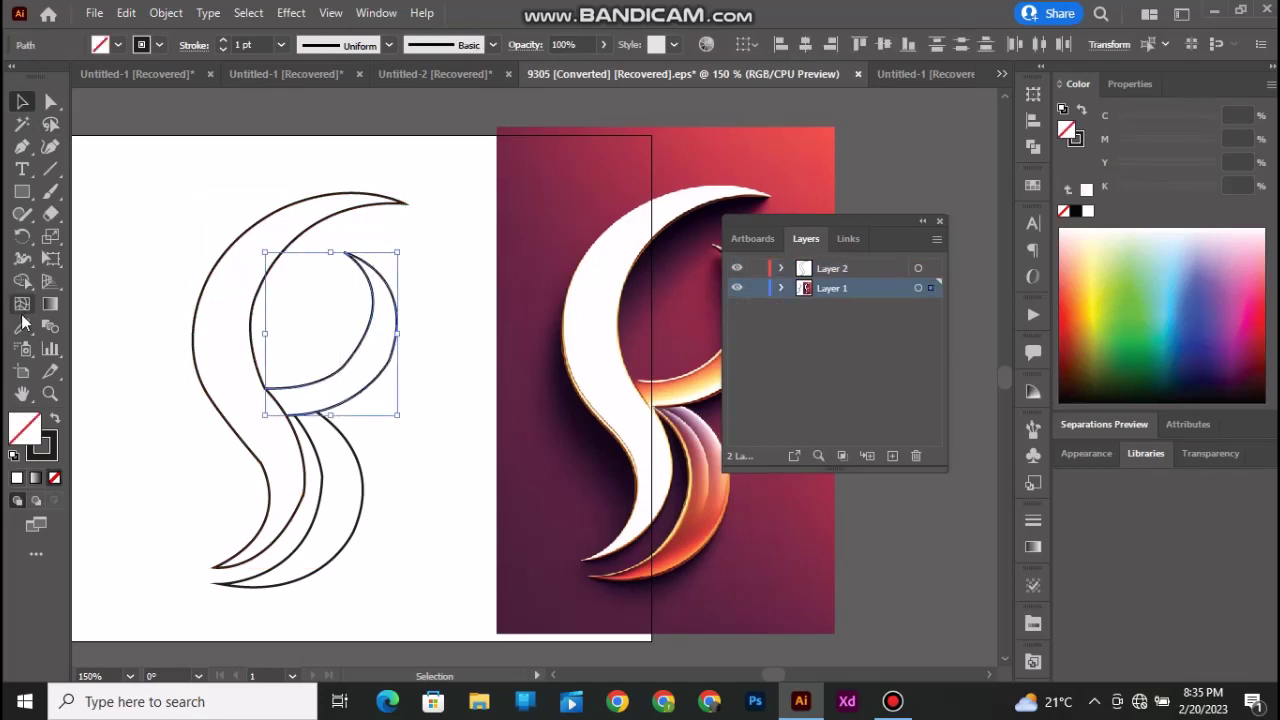
{"action": "left_click", "coordinate": [22, 326]}
{"action": "scroll", "coordinate": [697, 400], "scroll_direction": "right", "scroll_amount": 2}
{"action": "left_click", "coordinate": [668, 306]}
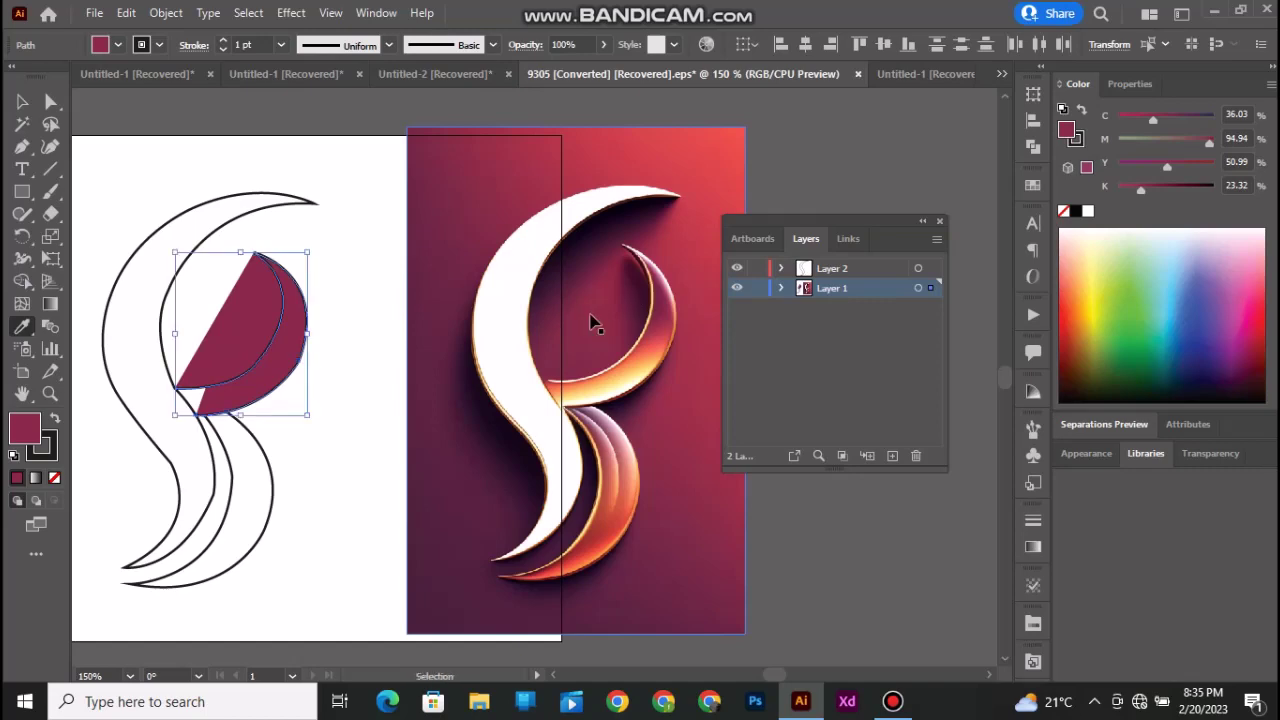
{"action": "key", "text": "ctrl+z"}
Reselect the bowl's outer and inner edges, try a fill sampled beside the reference bowl, and undo it
{"action": "left_click", "coordinate": [22, 102]}
{"action": "left_click", "coordinate": [308, 338]}
{"action": "left_click", "coordinate": [308, 339]}
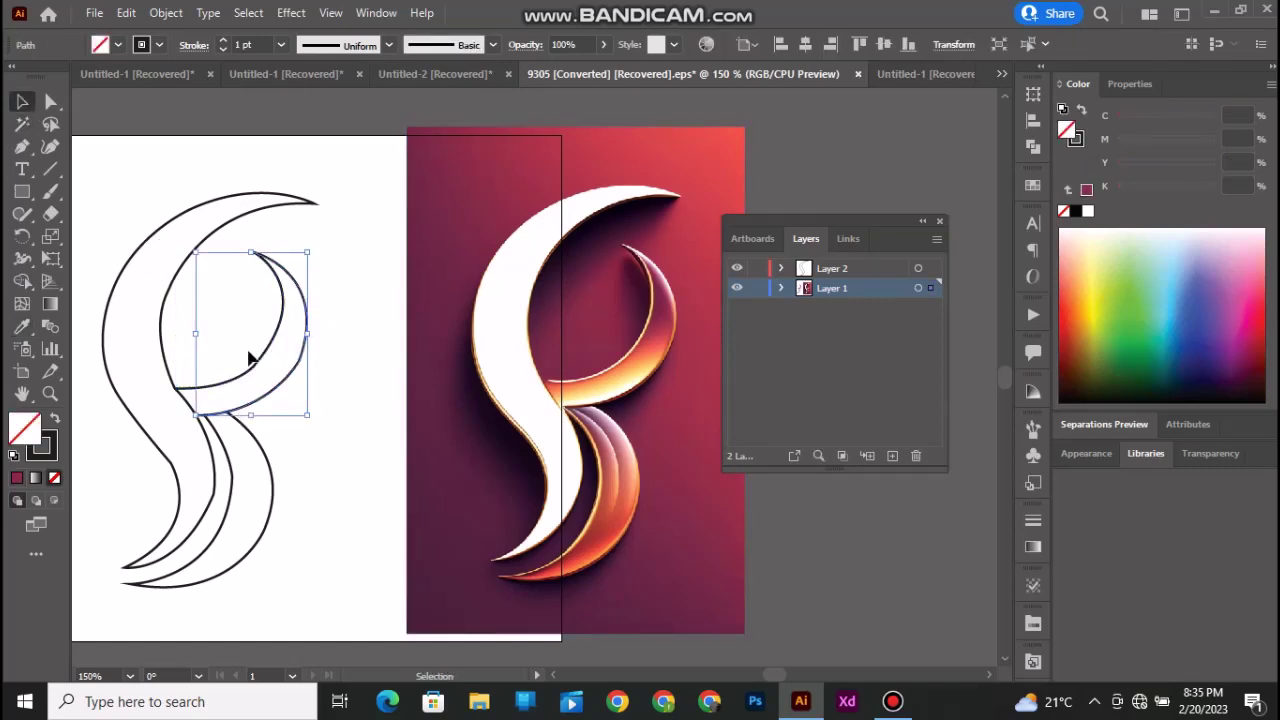
{"action": "left_click", "coordinate": [268, 358], "text": "shift"}
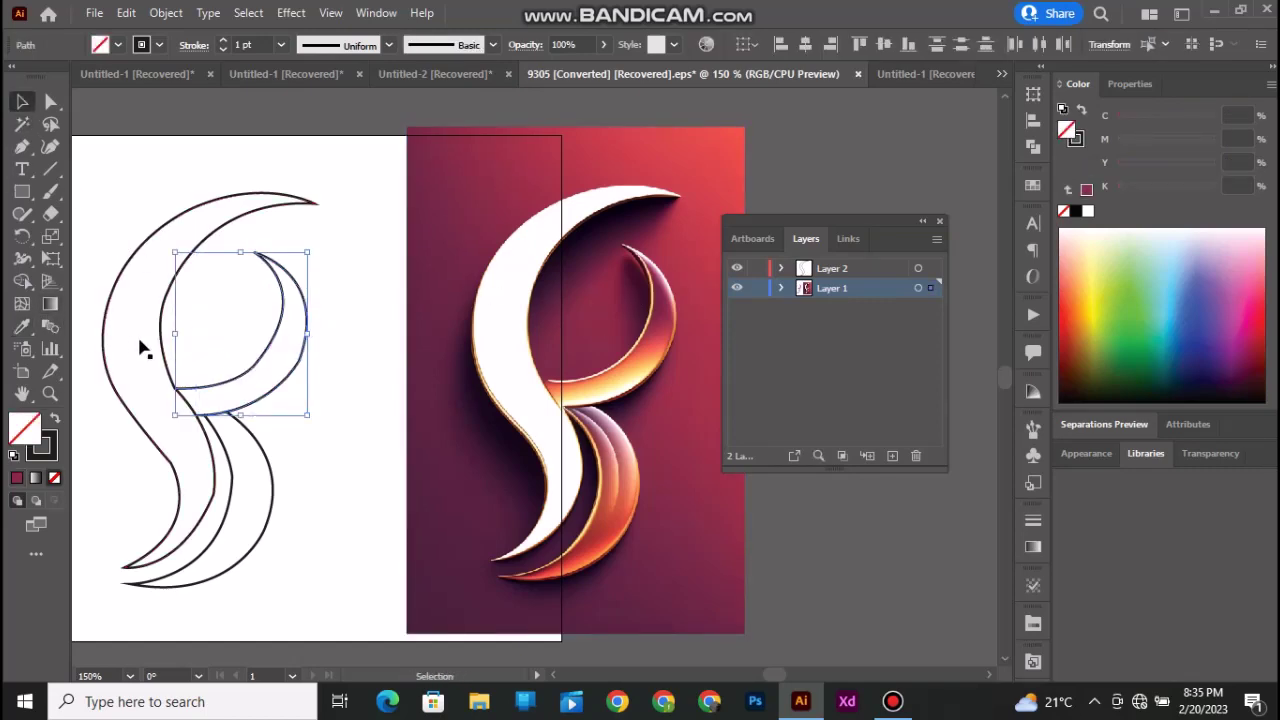
{"action": "left_click", "coordinate": [22, 326]}
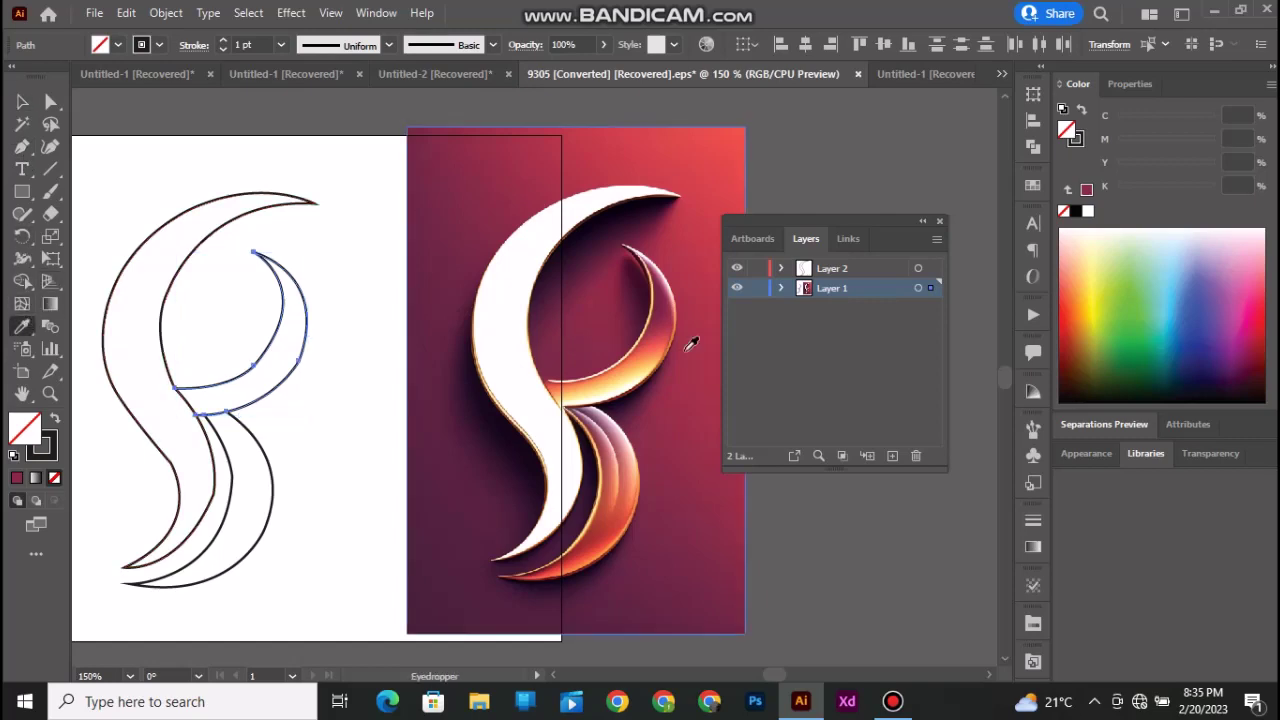
{"action": "left_click", "coordinate": [684, 346]}
{"action": "key", "text": "ctrl+z"}
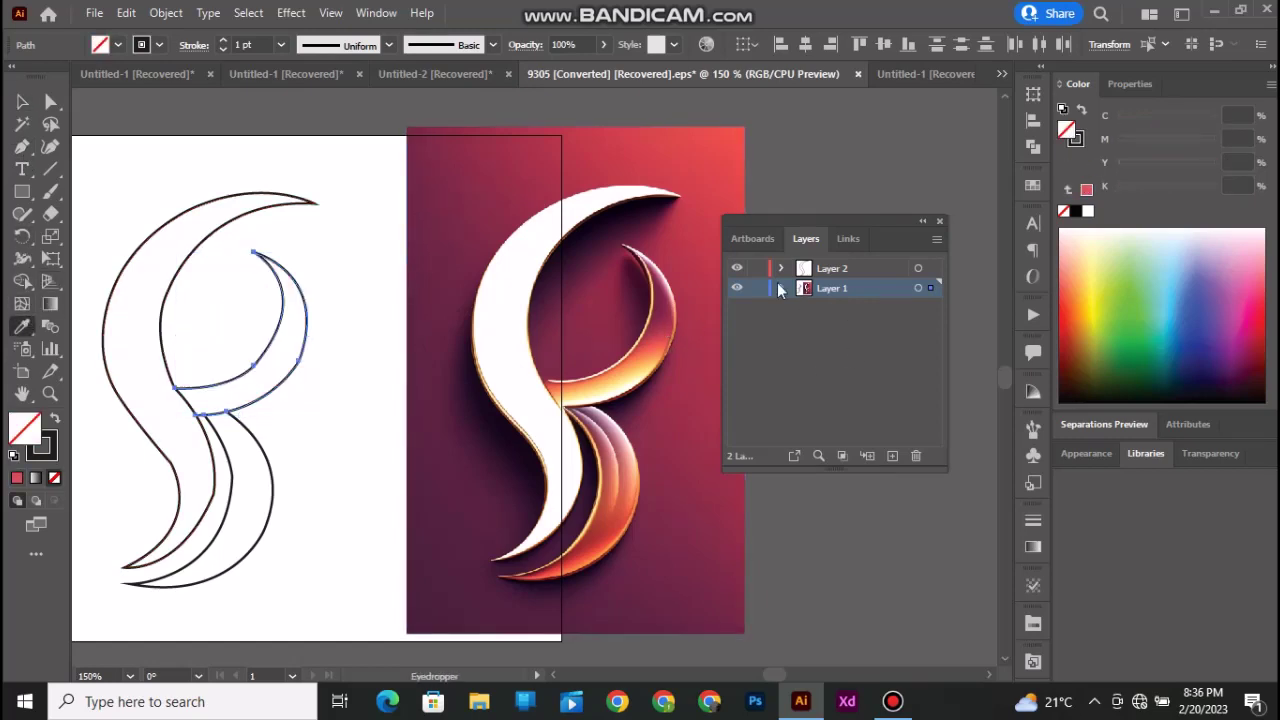
Expand Layer 1, toggle the two bowl paths' visibility to identify them, and move the outer edge path above the inner one
{"action": "left_click", "coordinate": [802, 343]}
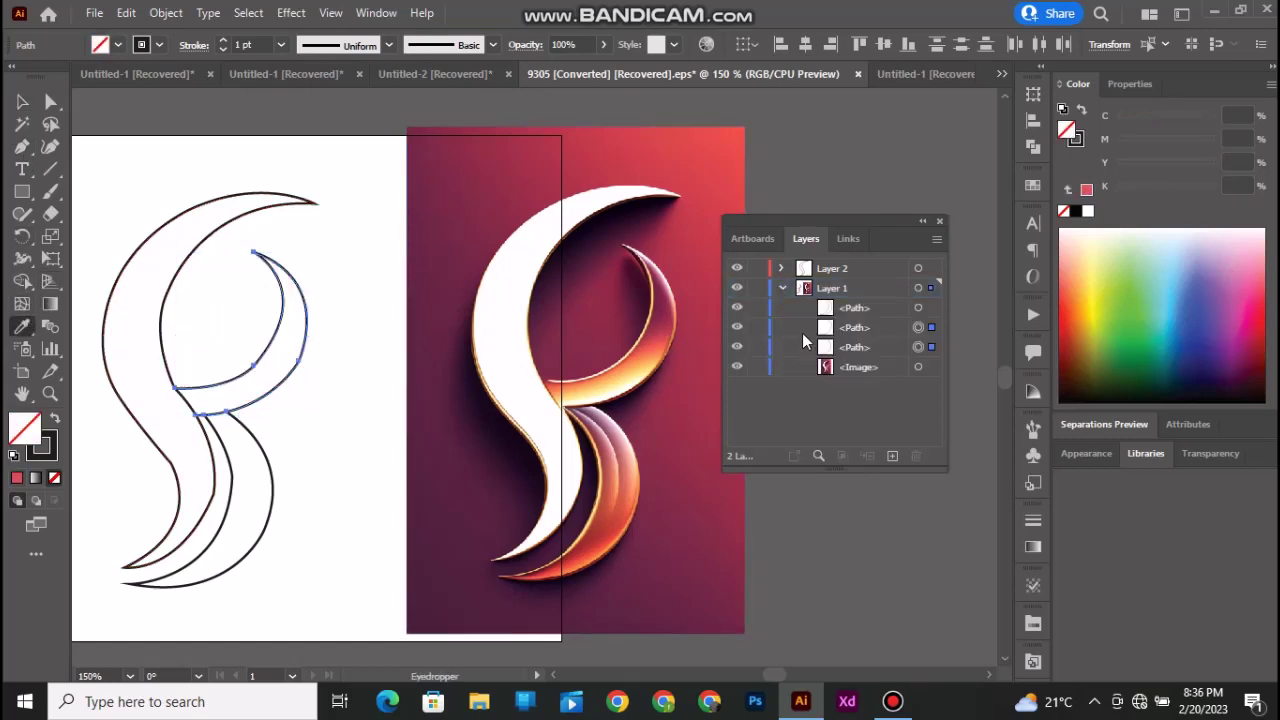
{"action": "left_click", "coordinate": [854, 349]}
{"action": "left_click", "coordinate": [738, 349]}
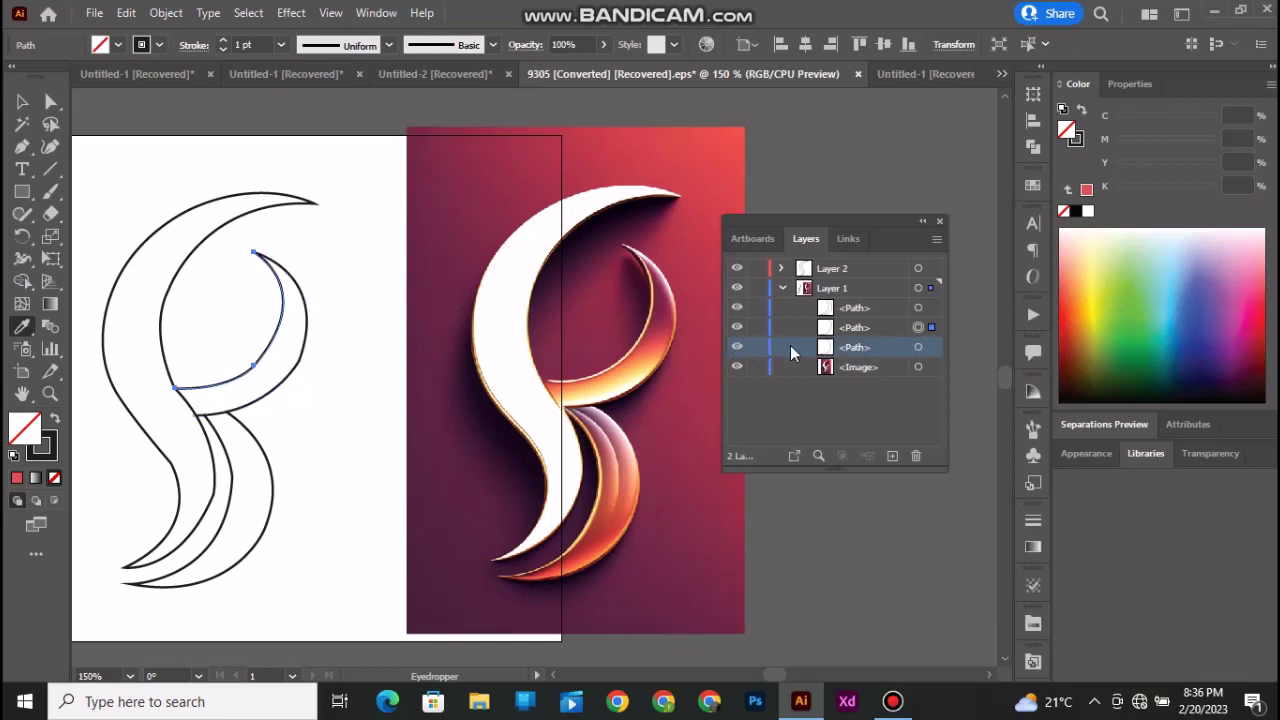
{"action": "left_click", "coordinate": [737, 328]}
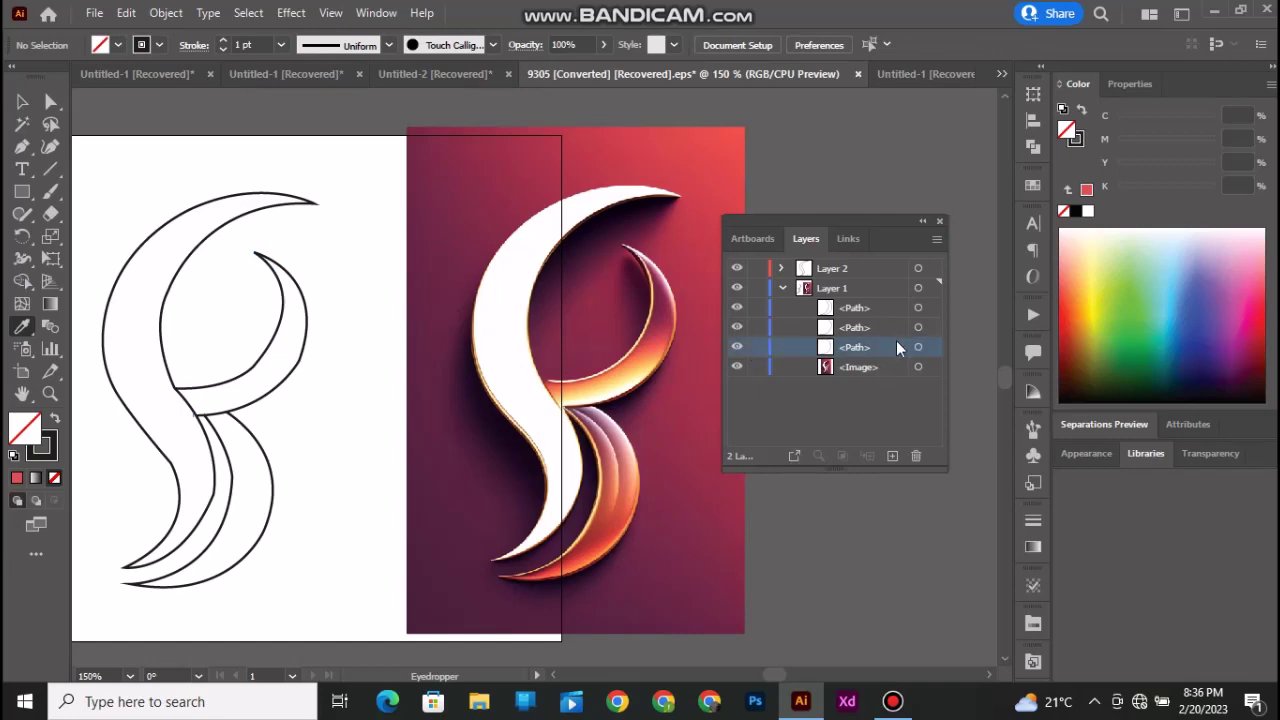
{"action": "left_click_drag", "start_coordinate": [896, 347], "coordinate": [893, 327]}
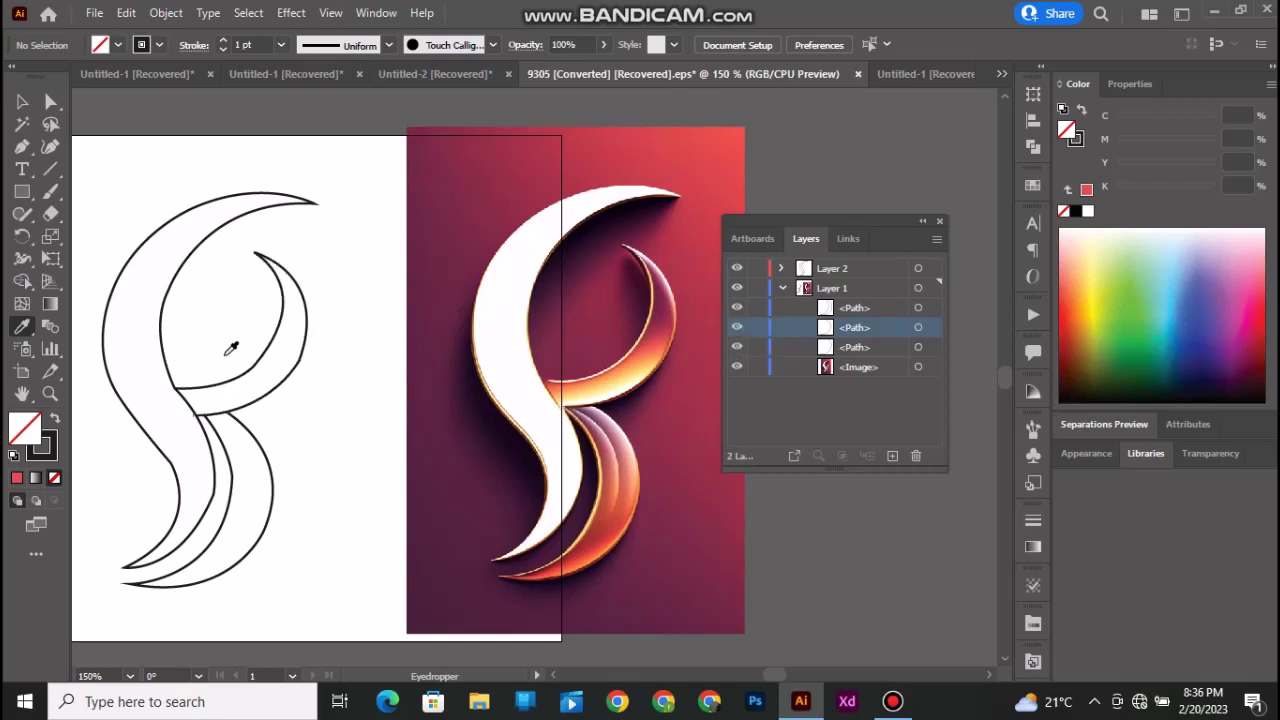
Try to fill the two selected bowl edges with the orange sampled from the reference bowl, and undo it
{"action": "left_click", "coordinate": [285, 344]}
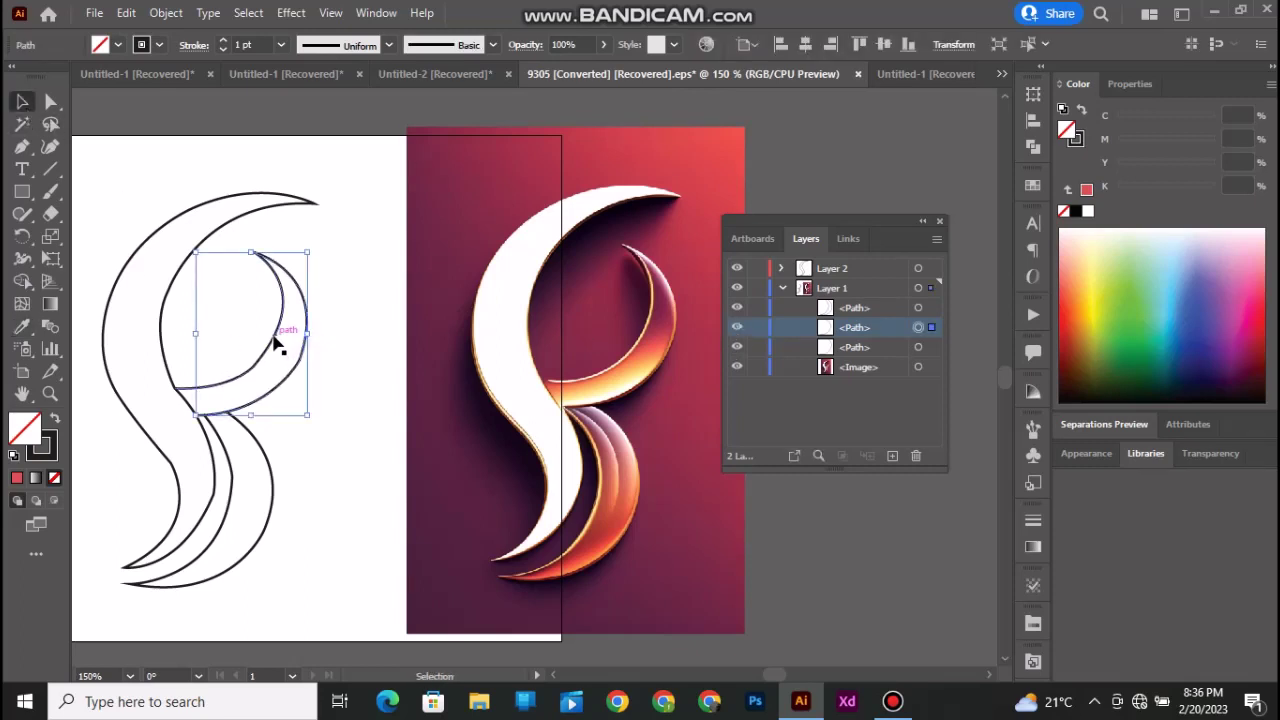
{"action": "left_click", "coordinate": [259, 358], "text": "shift"}
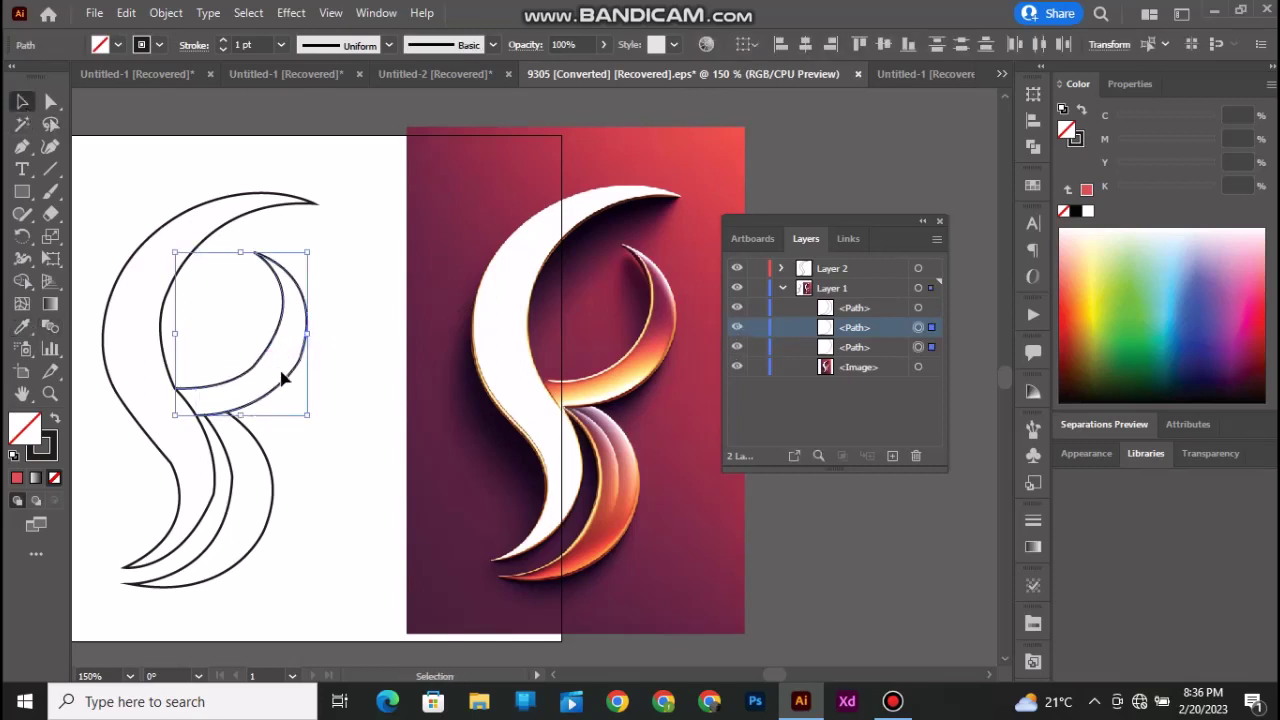
{"action": "left_click", "coordinate": [23, 328]}
{"action": "left_click", "coordinate": [638, 355]}
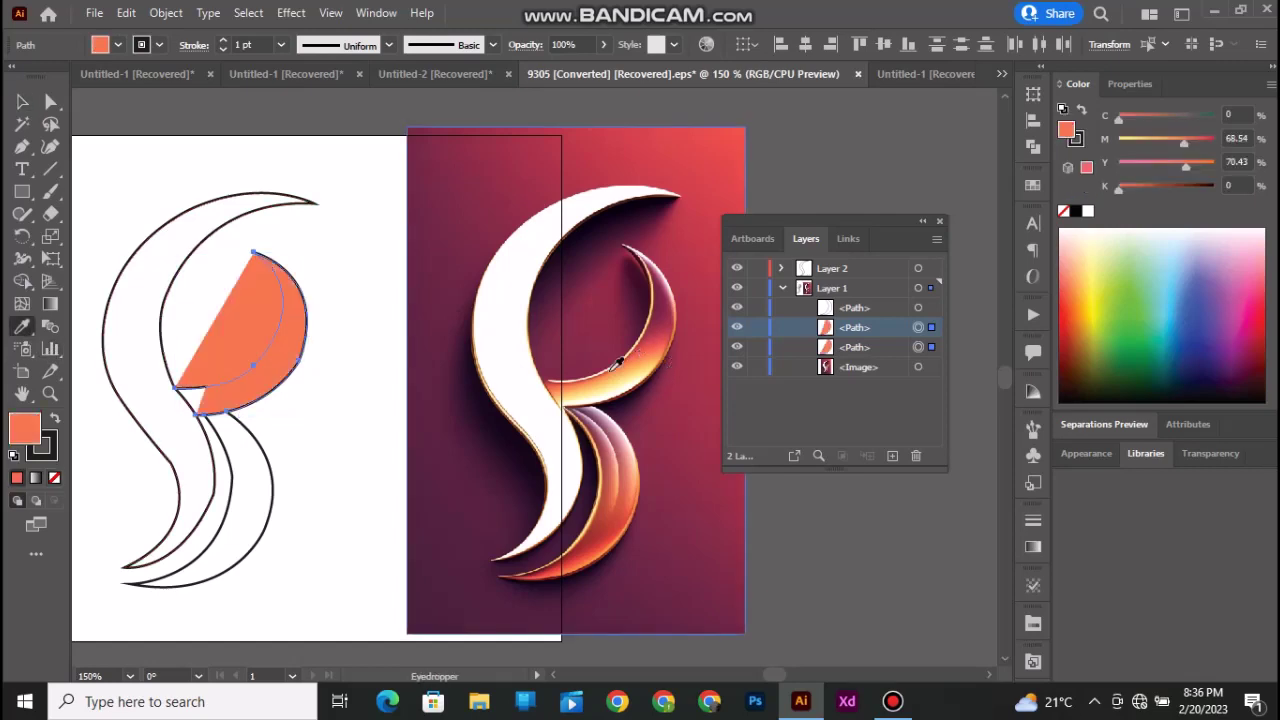
{"action": "key", "text": "ctrl+z"}
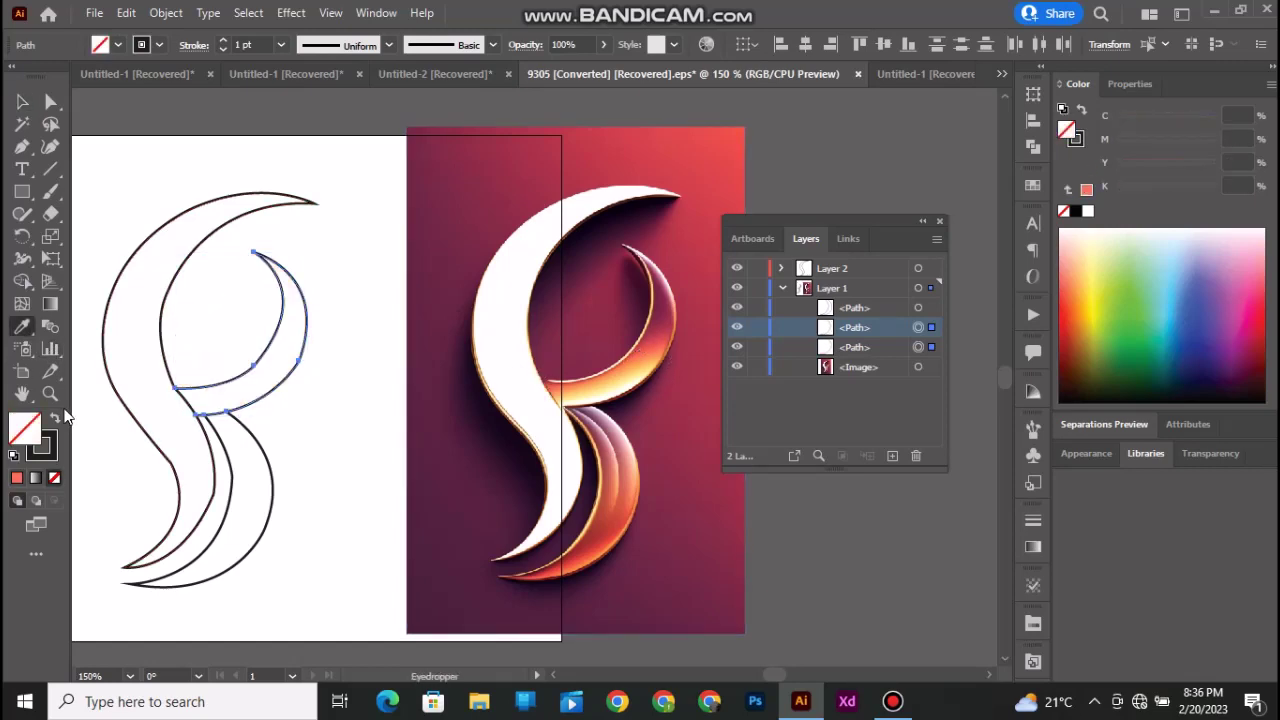
Fill the traced leg with the orange-red sampled from the reference image's leg
{"action": "left_click", "coordinate": [22, 101]}
{"action": "scroll", "coordinate": [227, 160], "scroll_direction": "down", "scroll_amount": 1}
{"action": "left_click", "coordinate": [240, 430]}
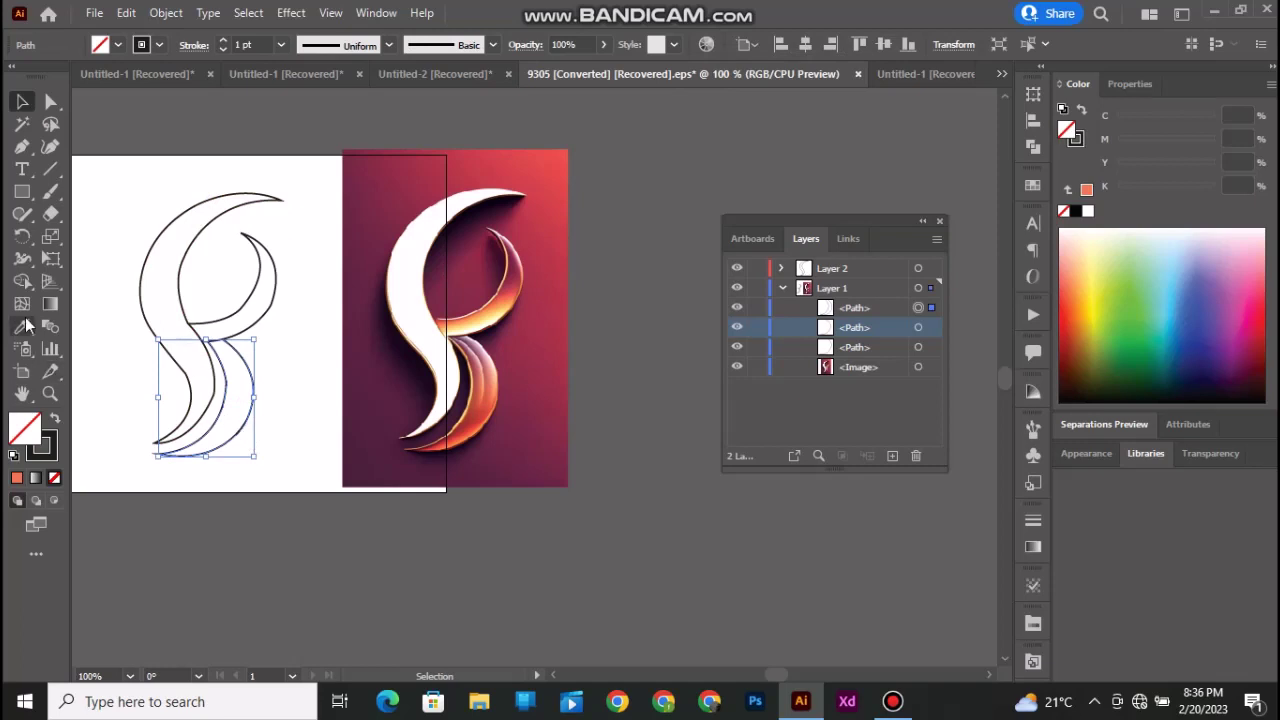
{"action": "left_click", "coordinate": [24, 326]}
{"action": "left_click", "coordinate": [484, 313]}
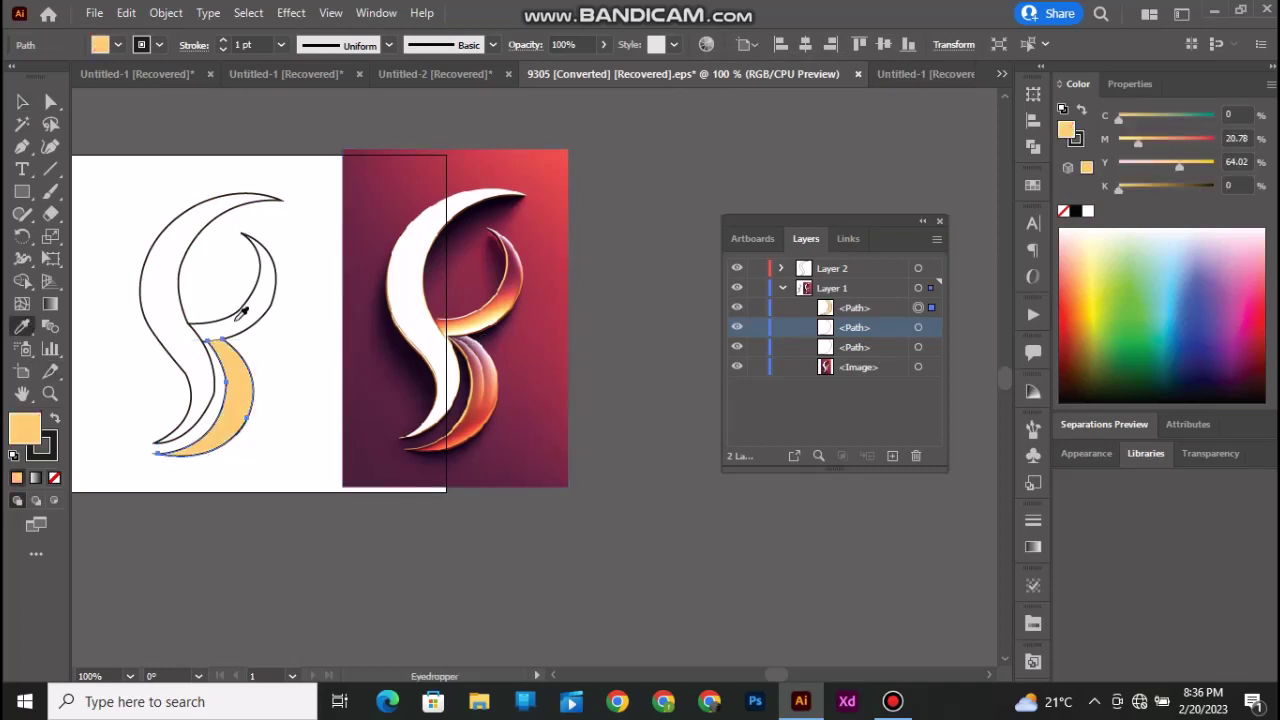
{"action": "left_click", "coordinate": [488, 401]}
{"action": "scroll", "coordinate": [300, 371], "scroll_direction": "up", "scroll_amount": 2}
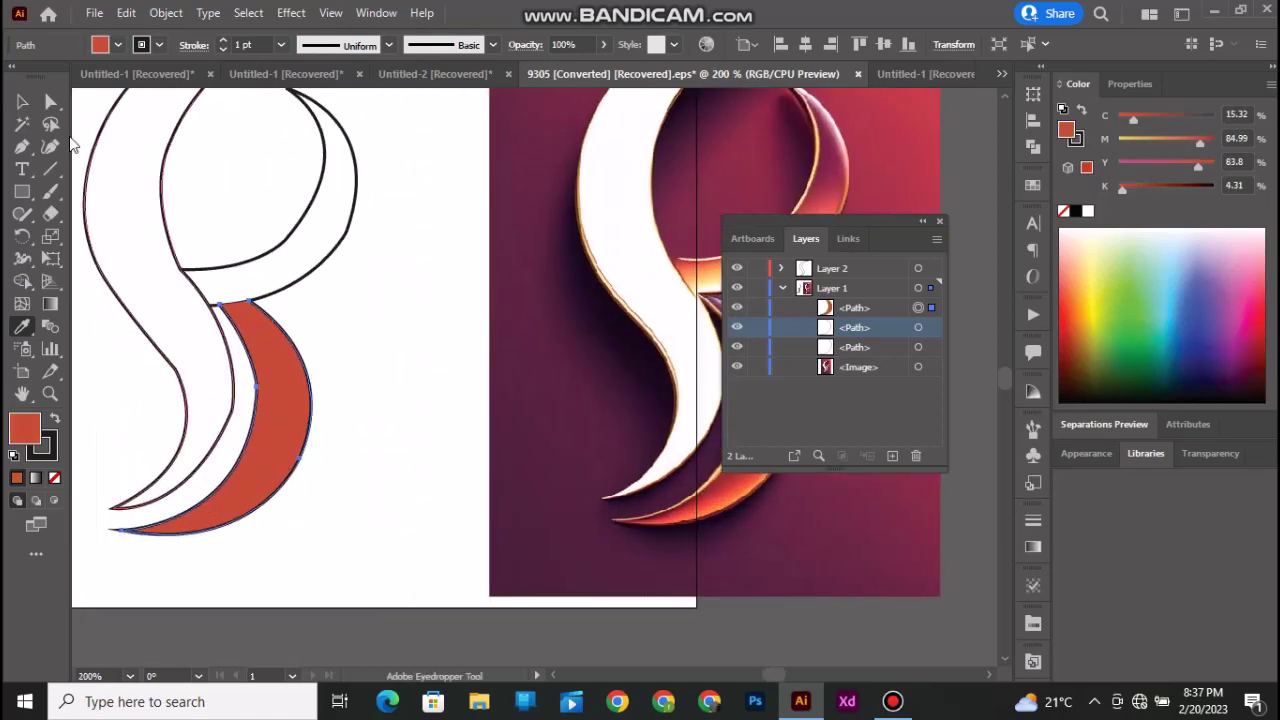
Examine how the bowl's outer and inner edges meet at the upper tip, selecting each edge in turn
{"action": "left_click", "coordinate": [22, 102]}
{"action": "left_click", "coordinate": [414, 317]}
{"action": "scroll", "coordinate": [370, 316], "scroll_direction": "up", "scroll_amount": 1}
{"action": "left_click", "coordinate": [311, 293]}
{"action": "scroll", "coordinate": [325, 338], "scroll_direction": "up", "scroll_amount": 1}
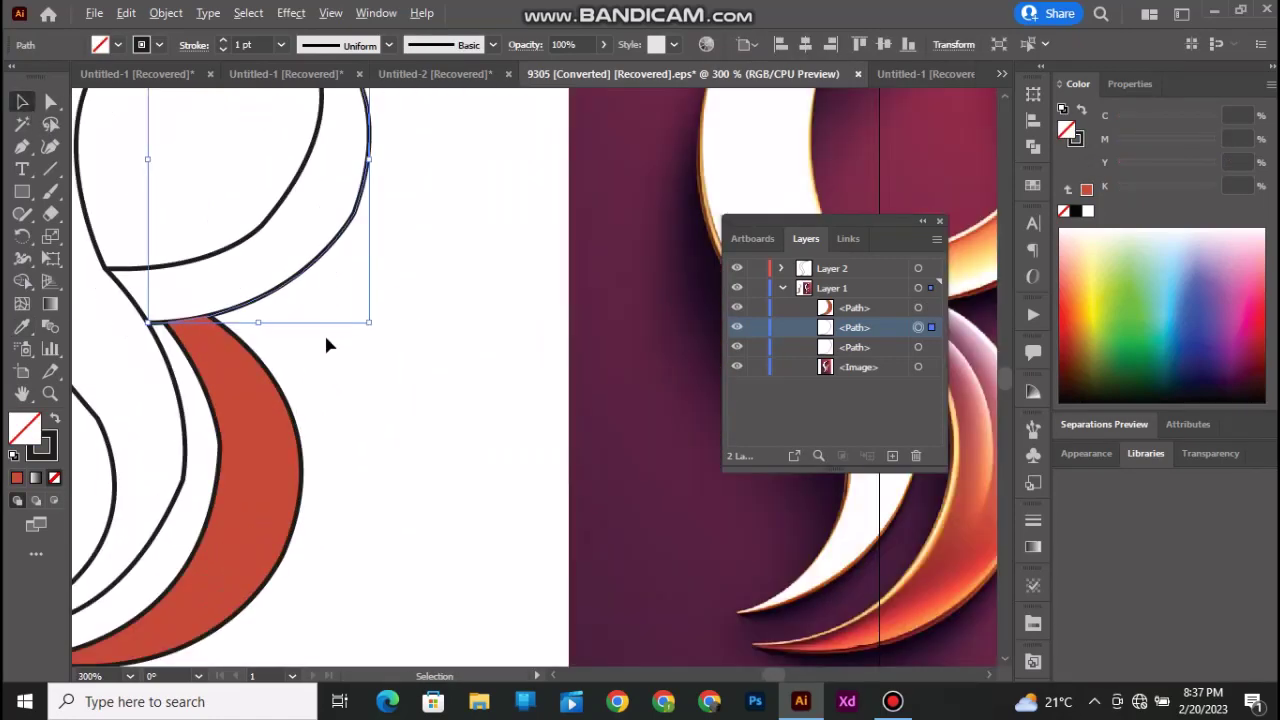
{"action": "scroll", "coordinate": [326, 345], "scroll_direction": "up", "scroll_amount": 1}
{"action": "scroll", "coordinate": [323, 300], "scroll_direction": "up", "scroll_amount": 4}
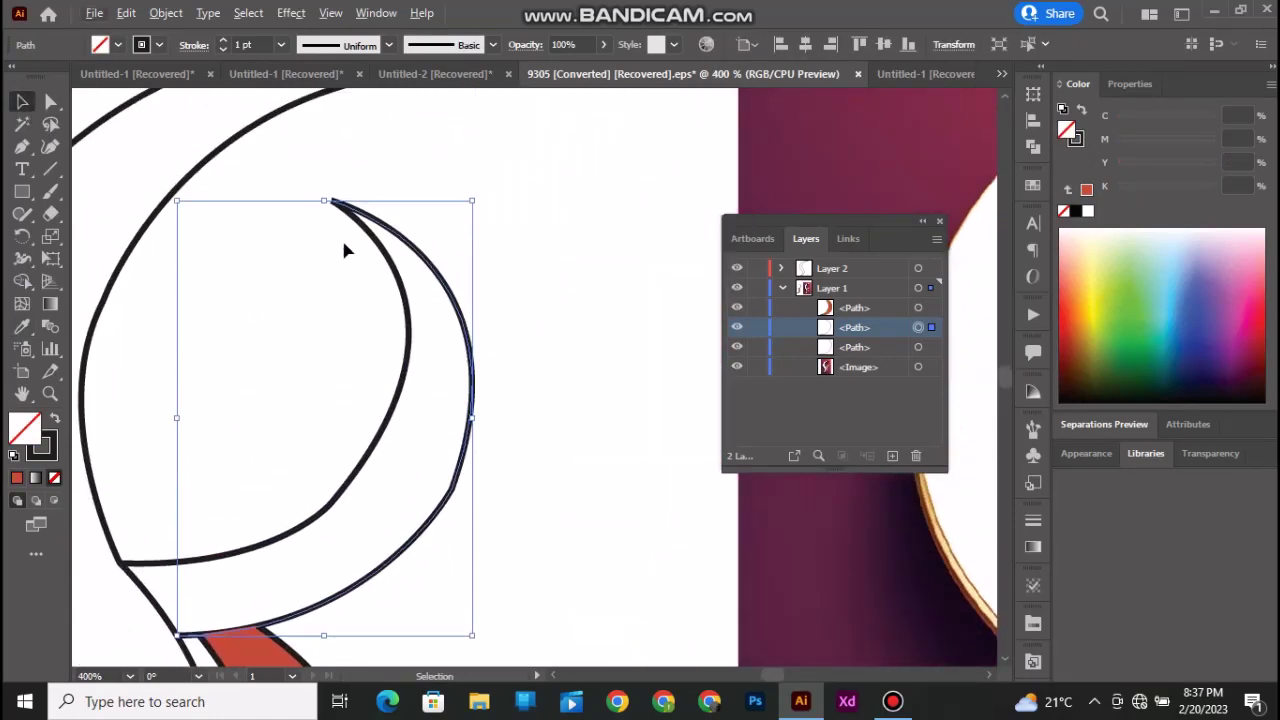
{"action": "scroll", "coordinate": [379, 259], "scroll_direction": "up", "scroll_amount": 4}
{"action": "scroll", "coordinate": [365, 283], "scroll_direction": "up", "scroll_amount": 2}
{"action": "scroll", "coordinate": [329, 297], "scroll_direction": "left", "scroll_amount": 2}
{"action": "left_click", "coordinate": [307, 173]}
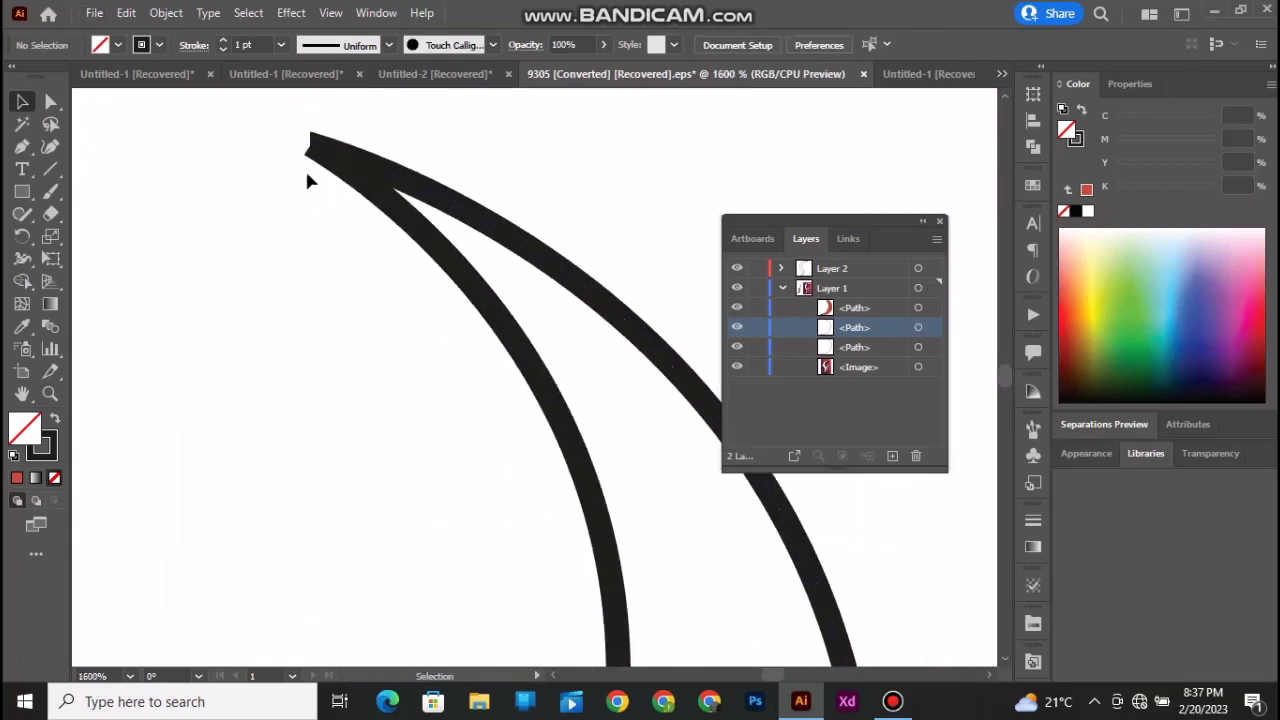
{"action": "left_click", "coordinate": [373, 193]}
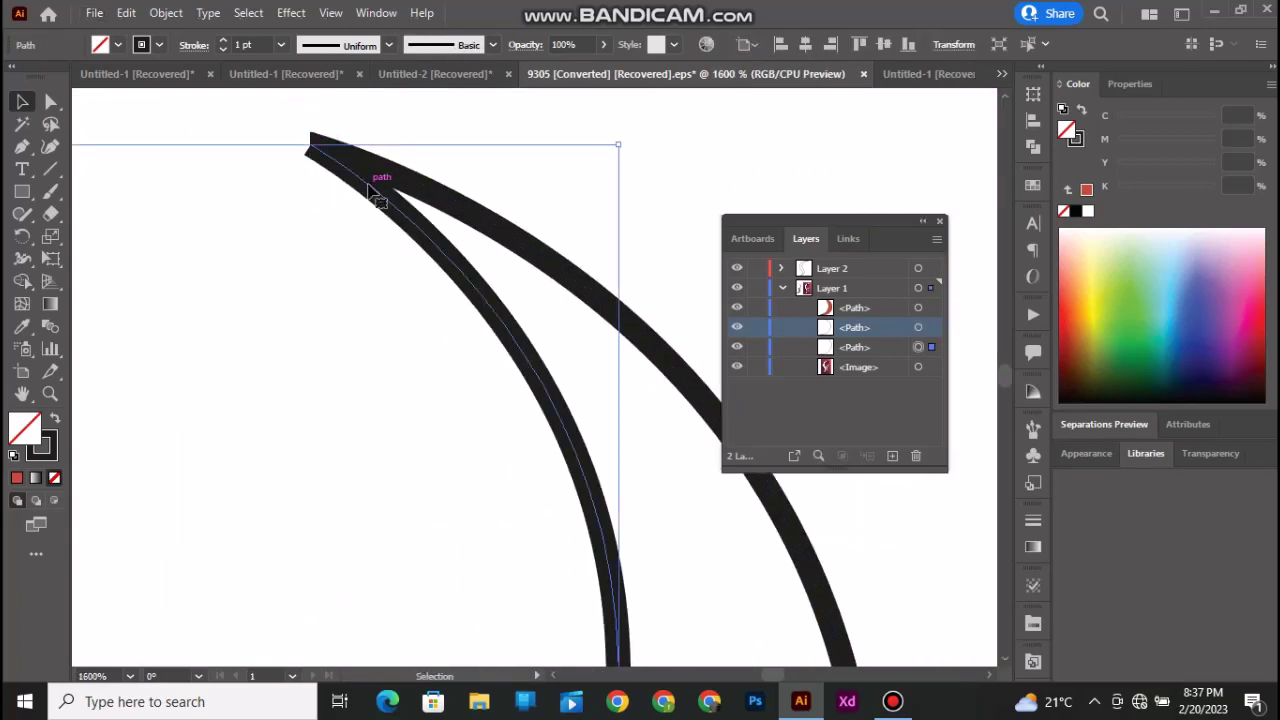
Try to connect the bowl's outer and inner edges at their shared upper tip with the Pen tool, and reselect the outer edge
{"action": "scroll", "coordinate": [353, 339], "scroll_direction": "down", "scroll_amount": 1}
{"action": "left_click", "coordinate": [375, 342]}
{"action": "scroll", "coordinate": [264, 255], "scroll_direction": "up", "scroll_amount": 4}
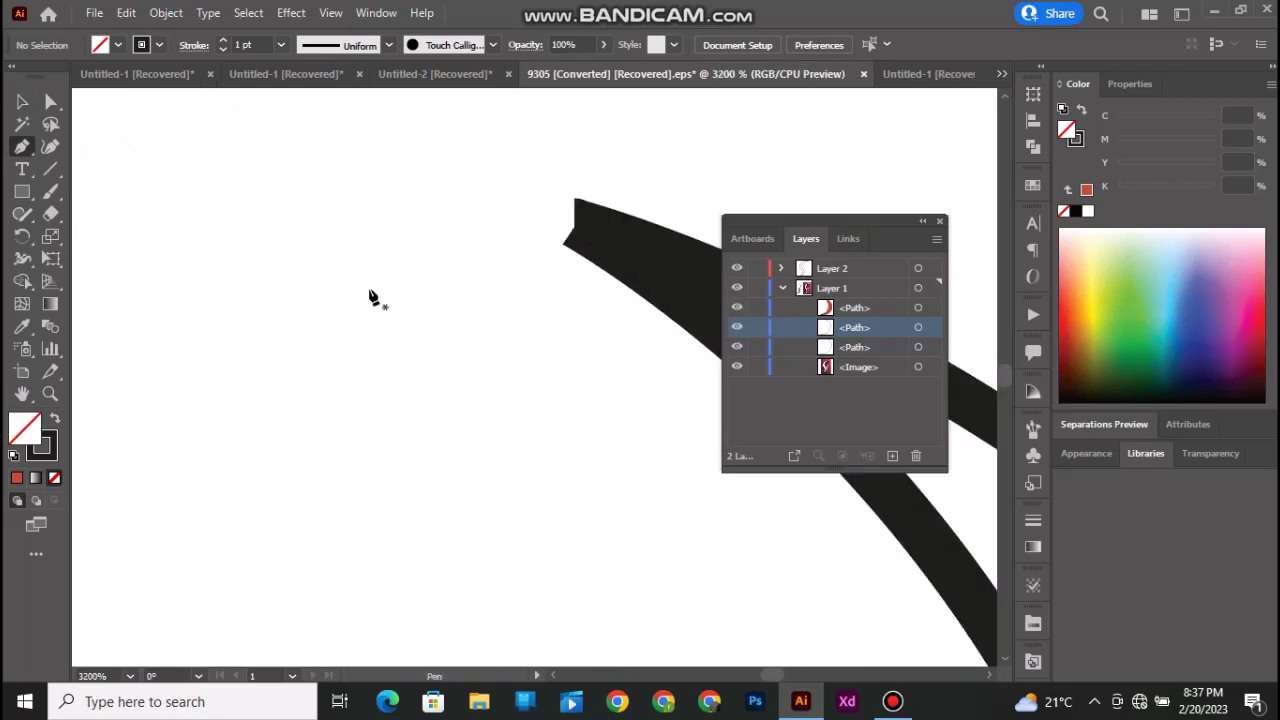
{"action": "scroll", "coordinate": [374, 297], "scroll_direction": "right", "scroll_amount": 2}
{"action": "left_click", "coordinate": [381, 225]}
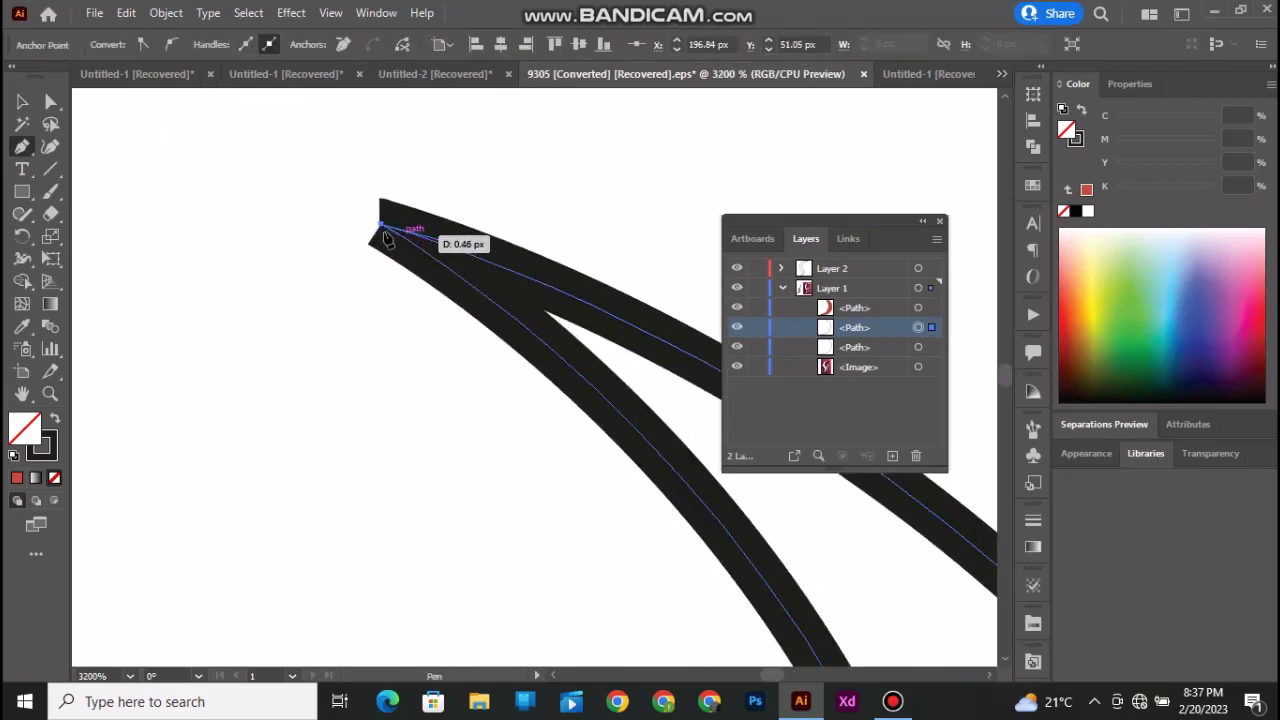
{"action": "left_click", "coordinate": [445, 241]}
{"action": "scroll", "coordinate": [307, 266], "scroll_direction": "down", "scroll_amount": 2}
{"action": "left_click", "coordinate": [22, 102]}
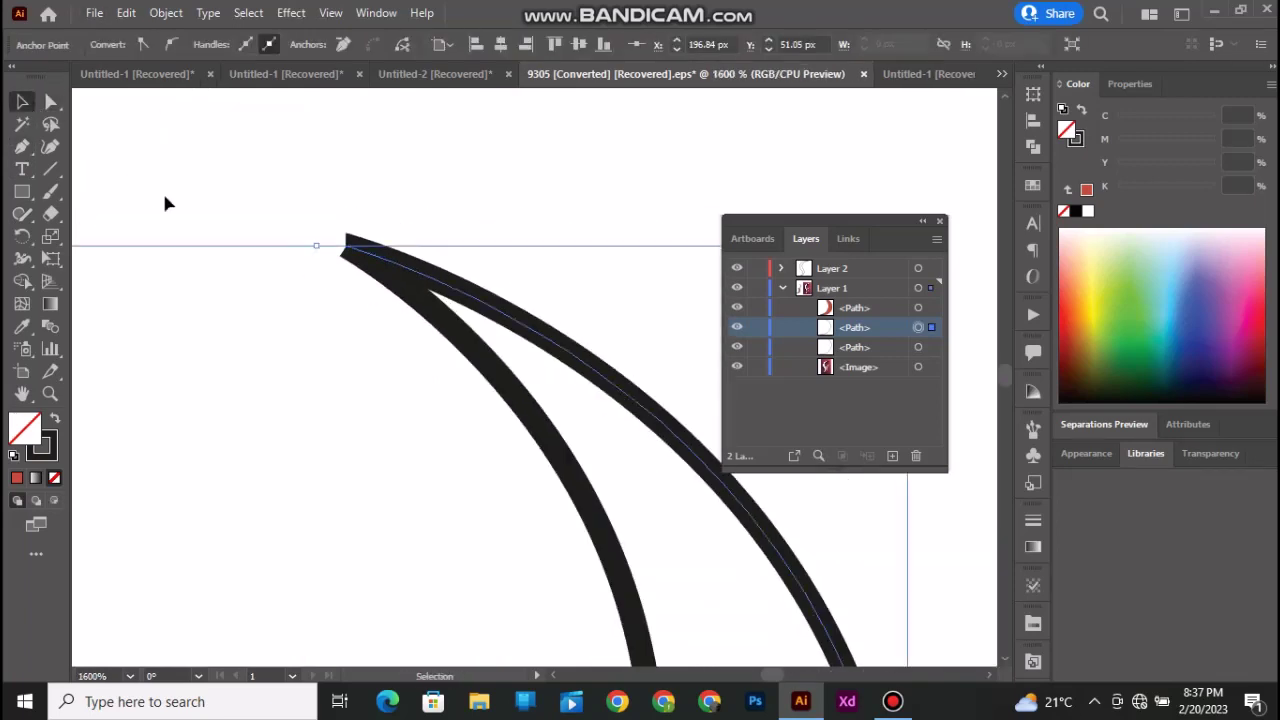
{"action": "scroll", "coordinate": [341, 270], "scroll_direction": "down", "scroll_amount": 1}
{"action": "left_click", "coordinate": [340, 304]}
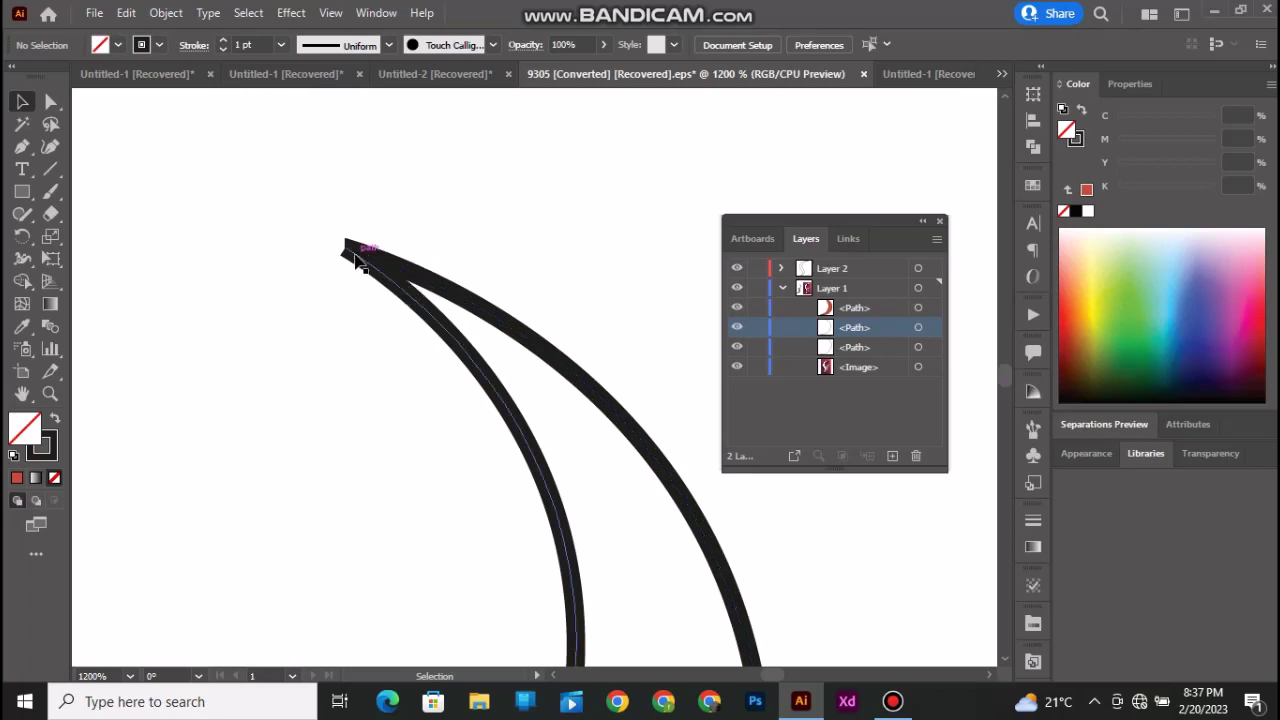
{"action": "left_click", "coordinate": [356, 260]}
{"action": "scroll", "coordinate": [377, 331], "scroll_direction": "down", "scroll_amount": 5}
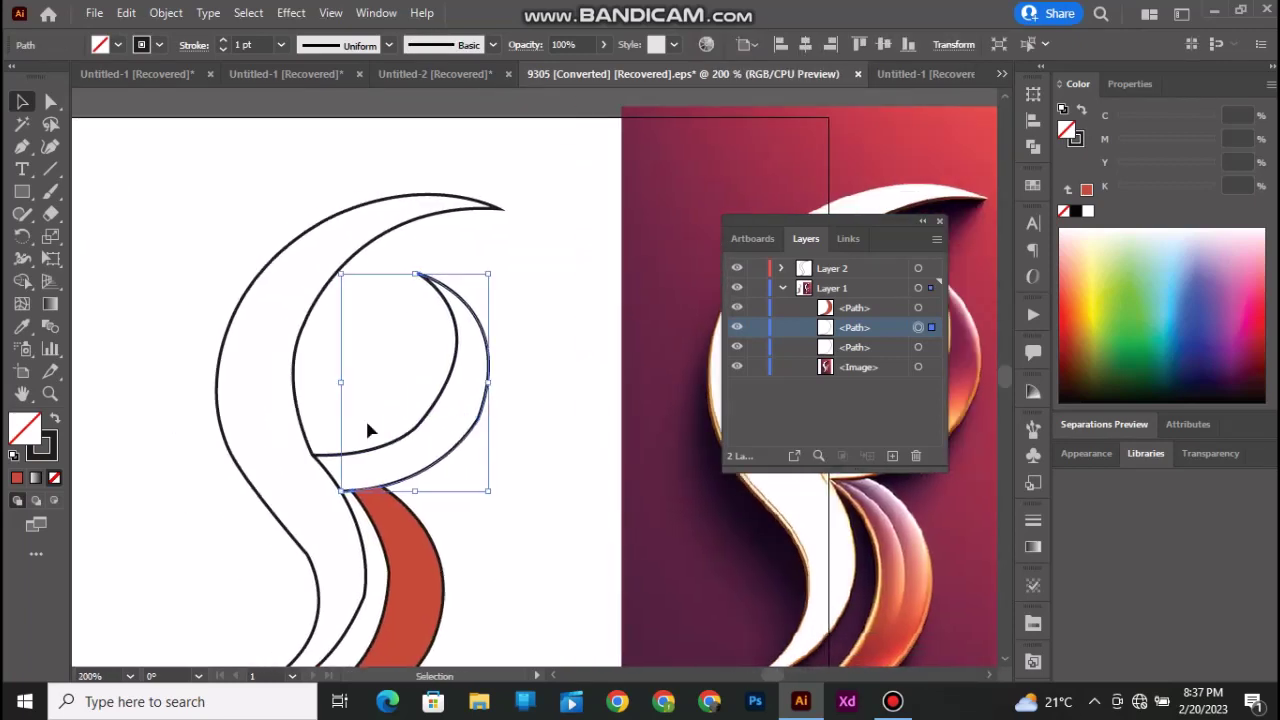
Try to close the bowl's lower open end with a straight segment about 16 px long along the stem, and undo it
{"action": "scroll", "coordinate": [366, 429], "scroll_direction": "up", "scroll_amount": 2}
{"action": "scroll", "coordinate": [300, 445], "scroll_direction": "down", "scroll_amount": 1}
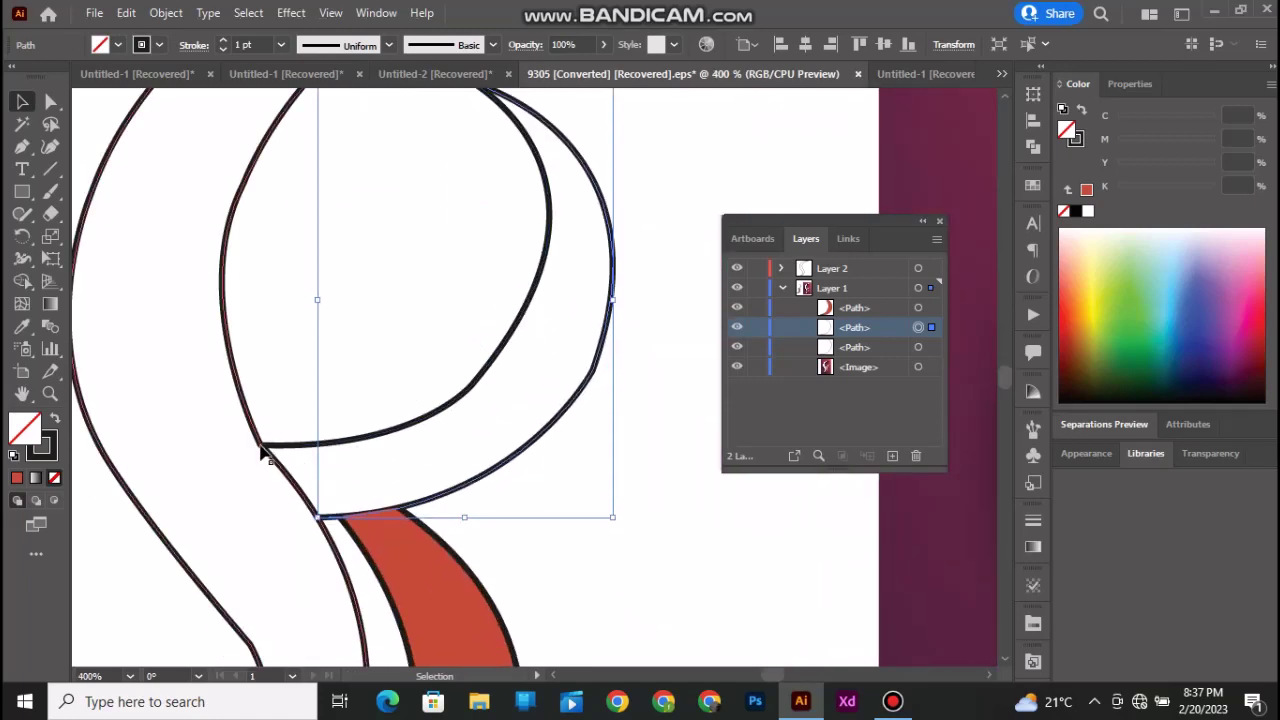
{"action": "scroll", "coordinate": [267, 452], "scroll_direction": "down", "scroll_amount": 1}
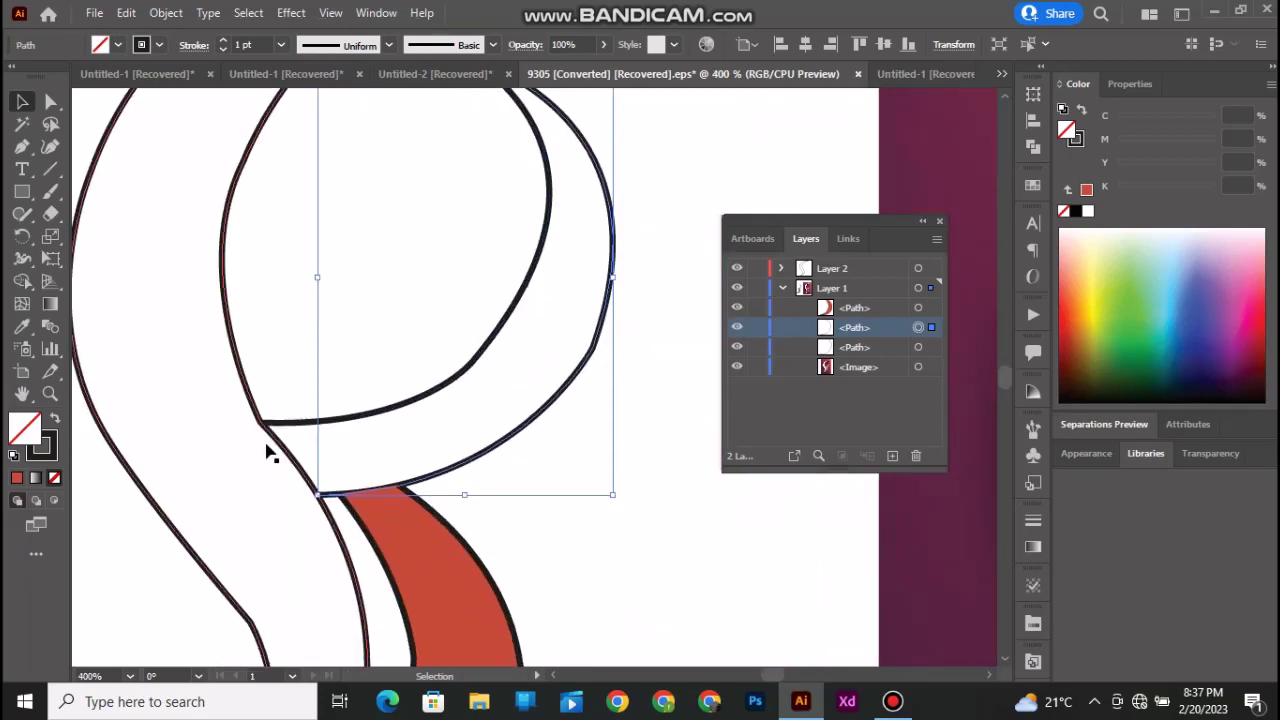
{"action": "left_click", "coordinate": [22, 145]}
{"action": "left_click", "coordinate": [260, 422]}
{"action": "left_click", "coordinate": [320, 493]}
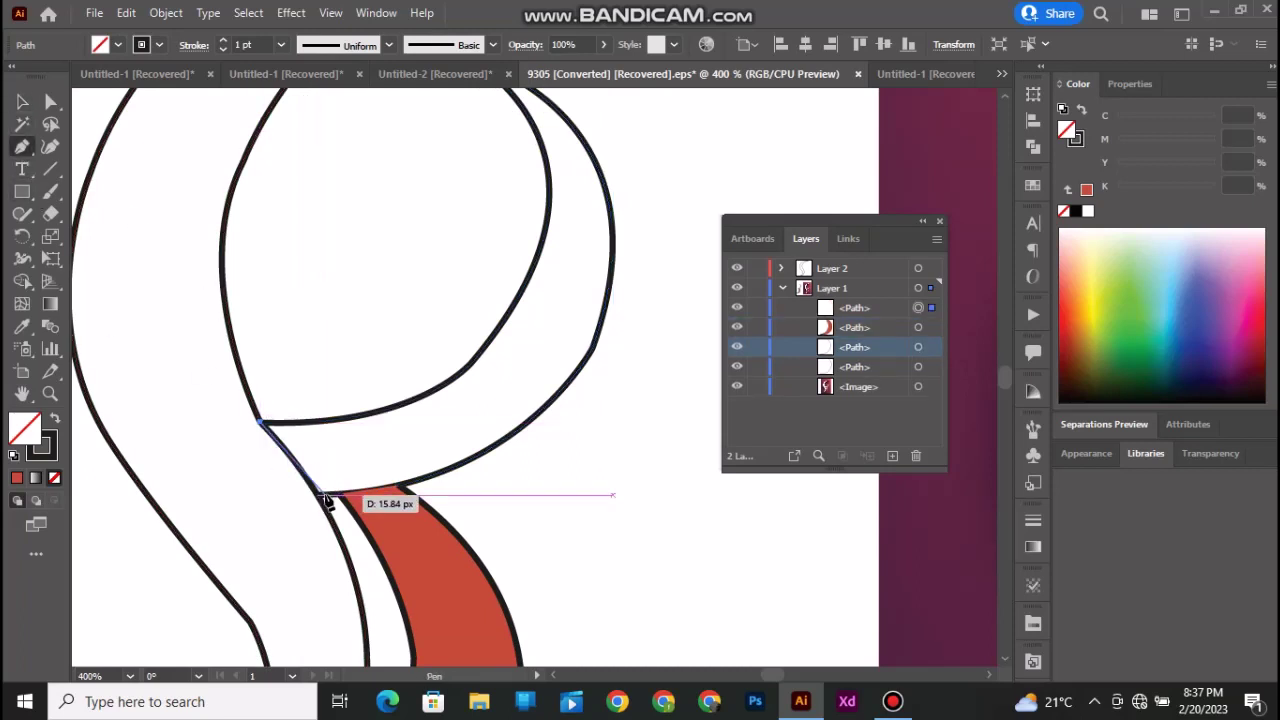
{"action": "left_click", "coordinate": [321, 494]}
{"action": "left_click", "coordinate": [22, 101]}
{"action": "left_click", "coordinate": [200, 310]}
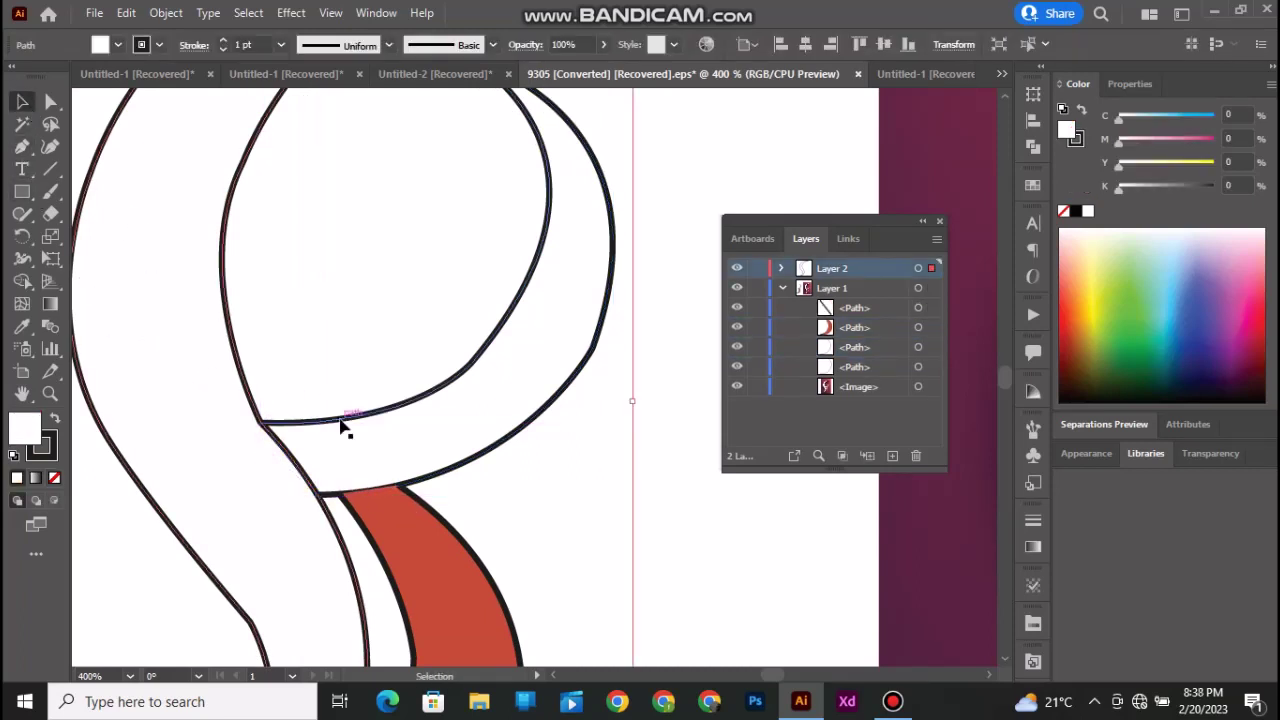
{"action": "left_click", "coordinate": [340, 425]}
{"action": "scroll", "coordinate": [510, 352], "scroll_direction": "up", "scroll_amount": 4}
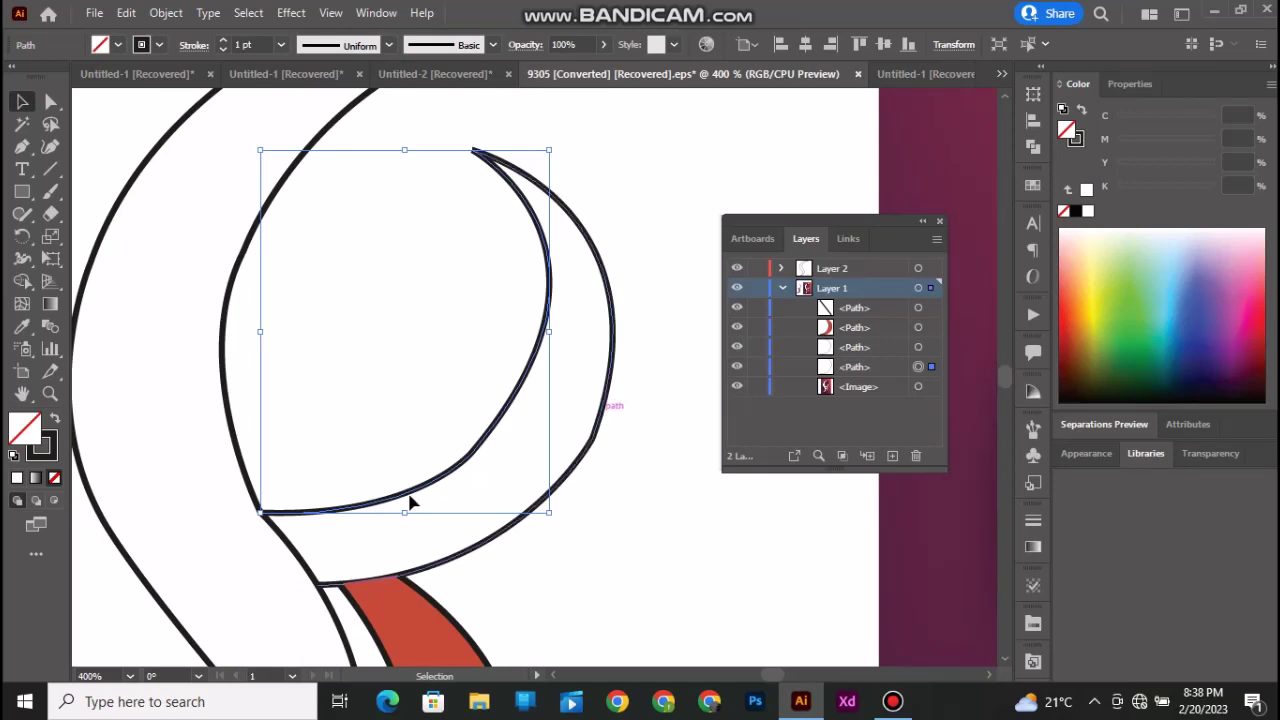
{"action": "left_click", "coordinate": [253, 558]}
{"action": "key", "text": "ctrl+z"}
{"action": "key", "text": "ctrl+z"}
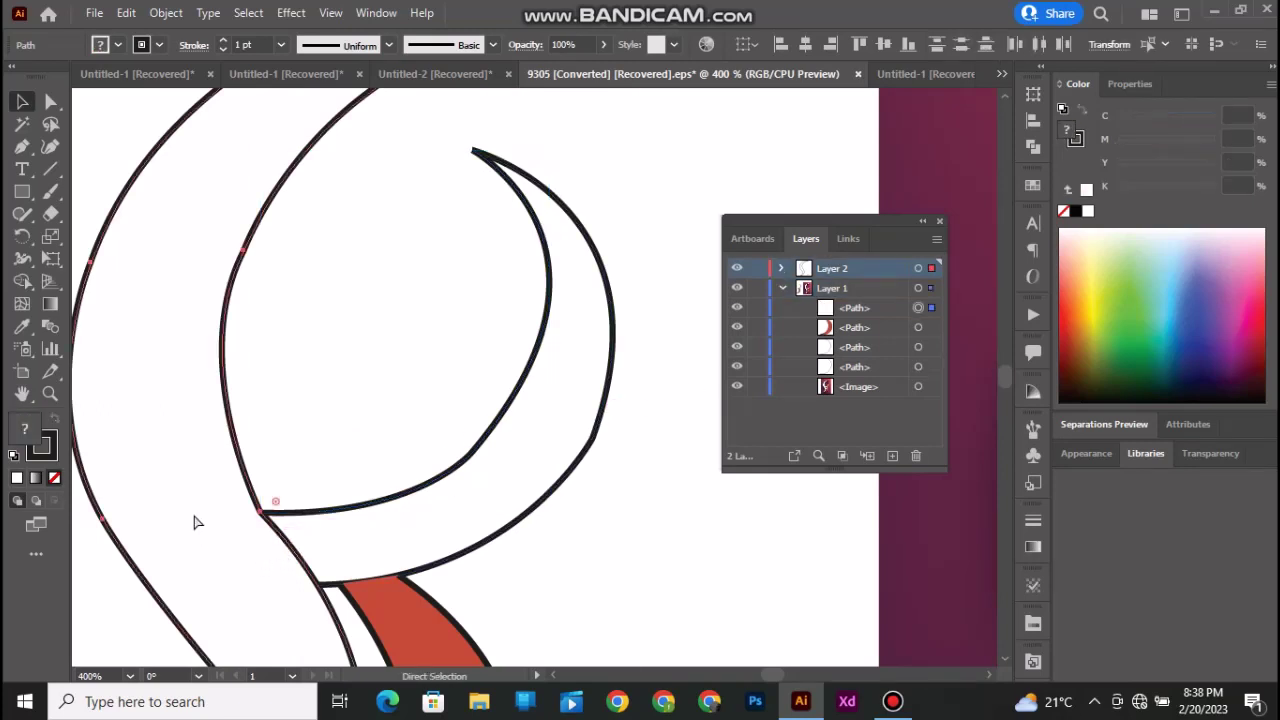
Draw the closing segment between the bowl's lower edge ends on Layer 2, and select it together with the inner edge
{"action": "scroll", "coordinate": [262, 524], "scroll_direction": "up", "scroll_amount": 2}
{"action": "left_click", "coordinate": [377, 424]}
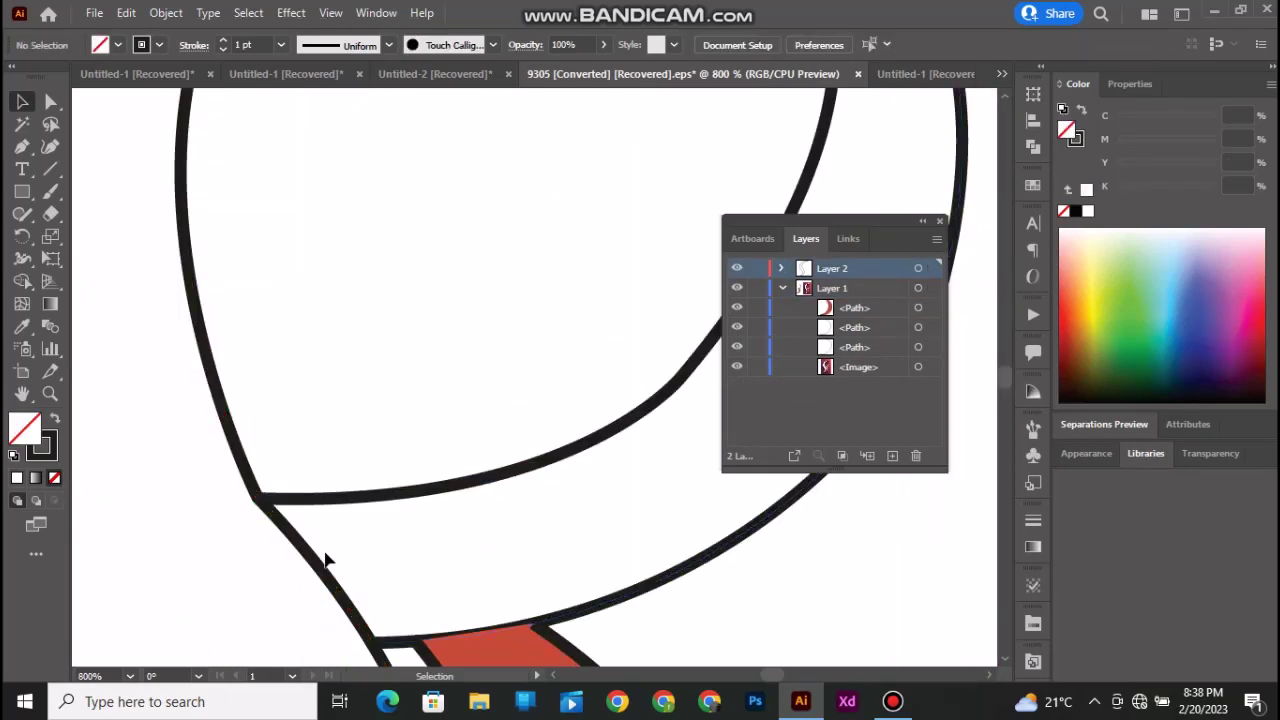
{"action": "scroll", "coordinate": [302, 552], "scroll_direction": "down", "scroll_amount": 2}
{"action": "key", "text": "p"}
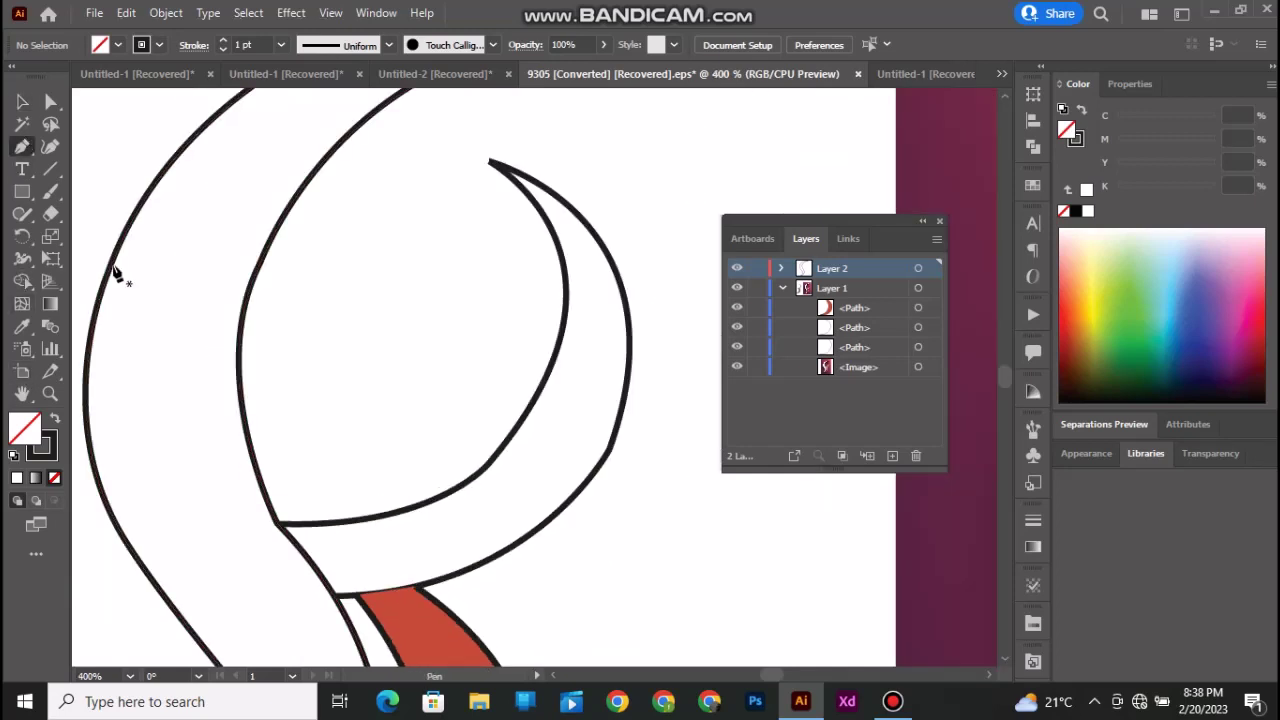
{"action": "left_click", "coordinate": [277, 522]}
{"action": "left_click", "coordinate": [336, 598]}
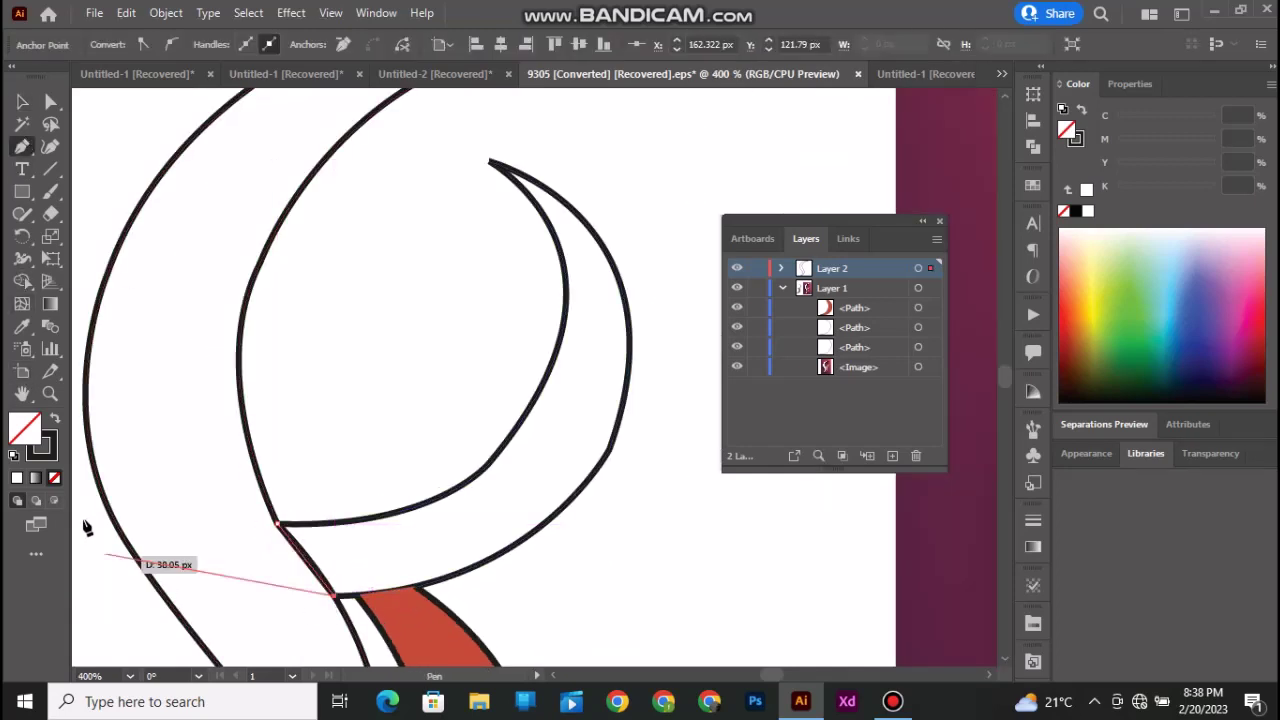
{"action": "left_click", "coordinate": [22, 106]}
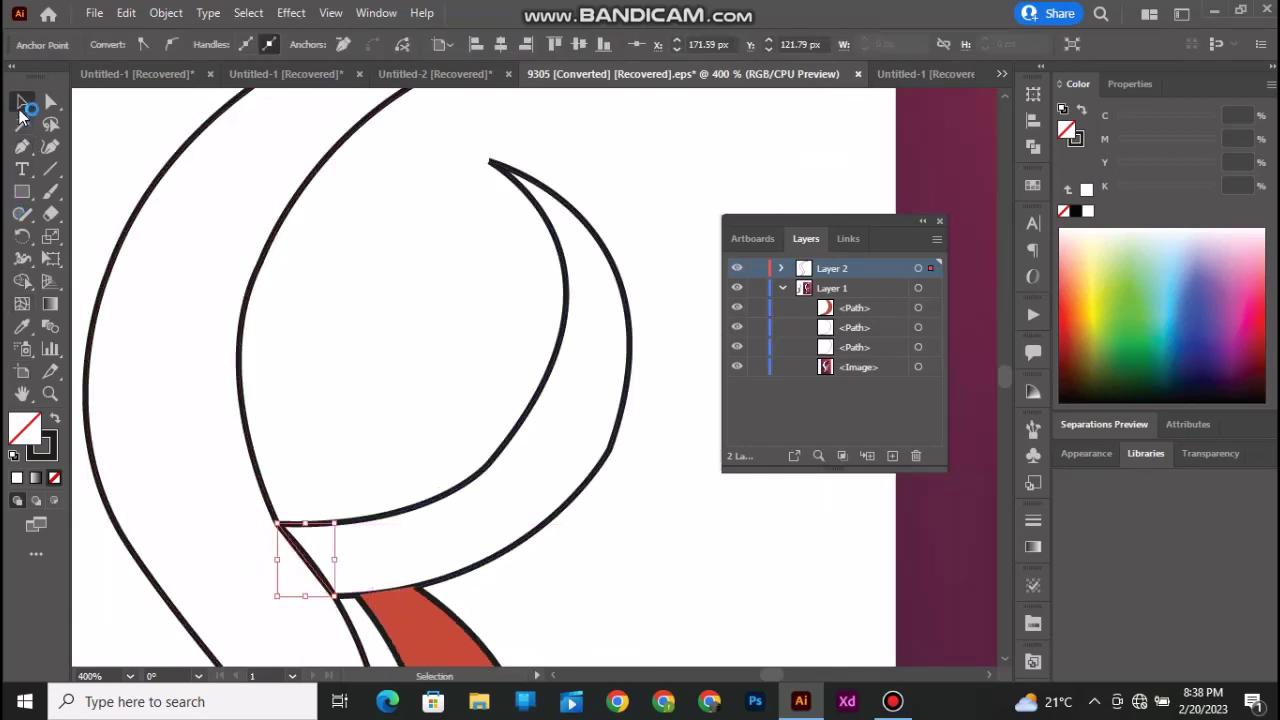
{"action": "left_click", "coordinate": [455, 270]}
{"action": "left_click", "coordinate": [372, 522]}
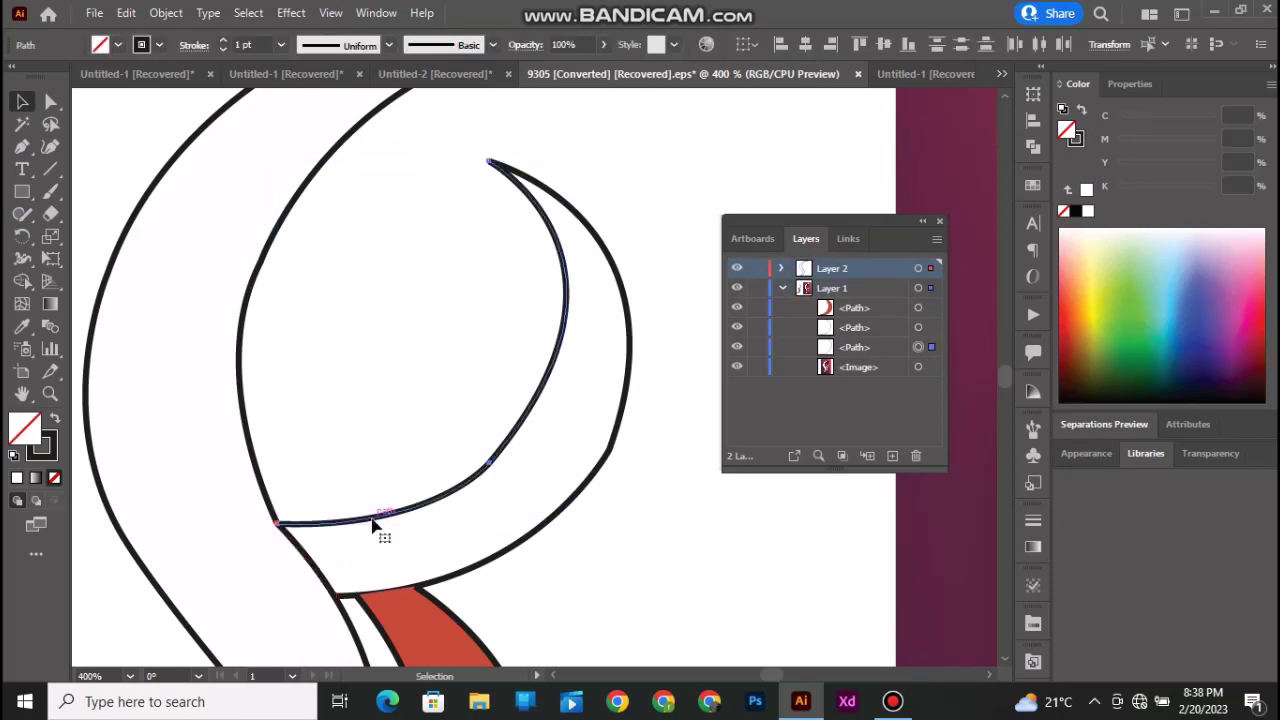
{"action": "scroll", "coordinate": [372, 522], "scroll_direction": "up", "scroll_amount": 1}
{"action": "left_click", "coordinate": [341, 559]}
{"action": "left_click", "coordinate": [886, 700]}
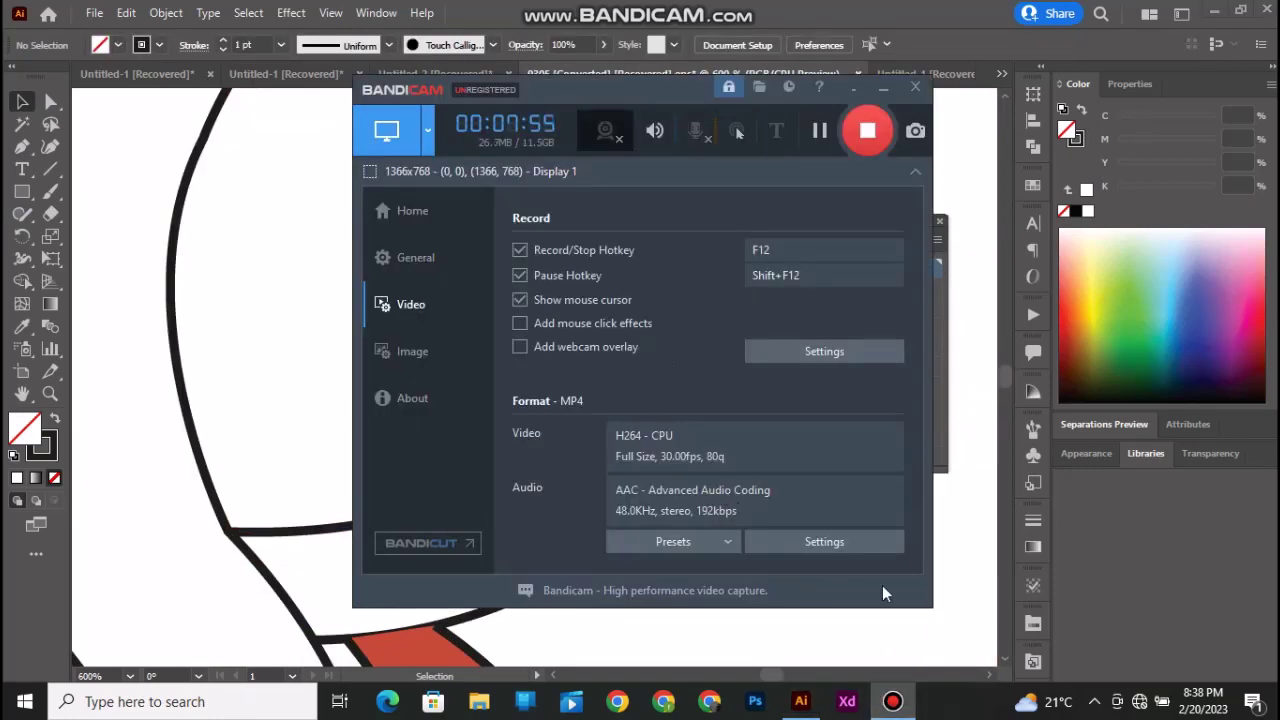
{"action": "left_click", "coordinate": [896, 692]}
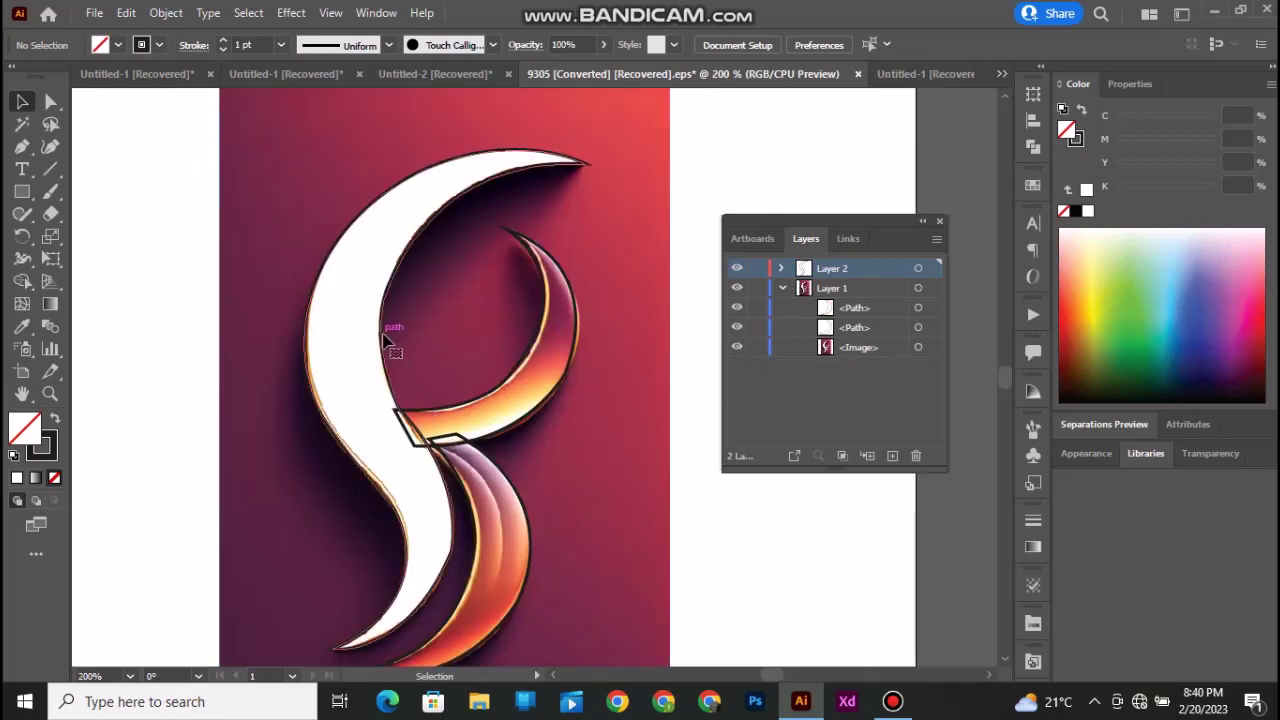
Fill the traced stem with the white sampled from the reference image's stem
{"action": "left_click", "coordinate": [391, 334]}
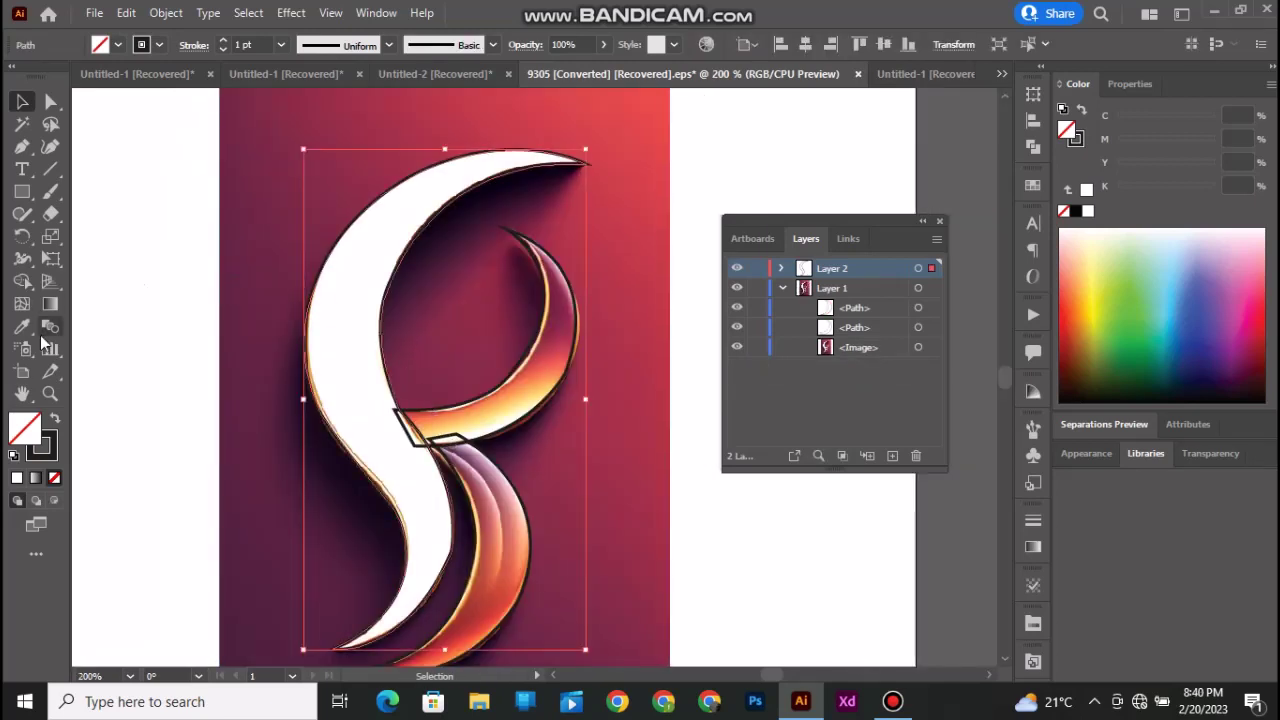
{"action": "left_click", "coordinate": [22, 327]}
{"action": "left_click", "coordinate": [369, 307]}
Fill the closed bowl shape with the red sampled from the outer part of the reference bowl
{"action": "left_click", "coordinate": [21, 102]}
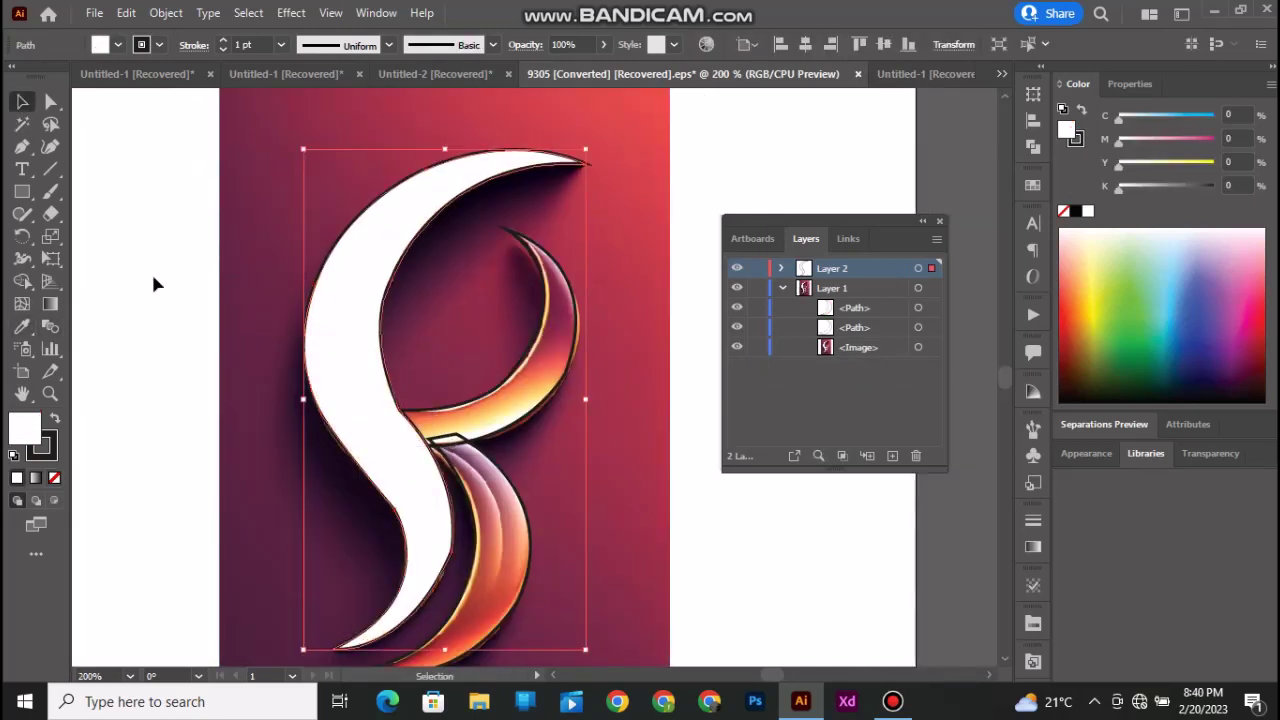
{"action": "left_click", "coordinate": [423, 403]}
{"action": "left_click", "coordinate": [22, 327]}
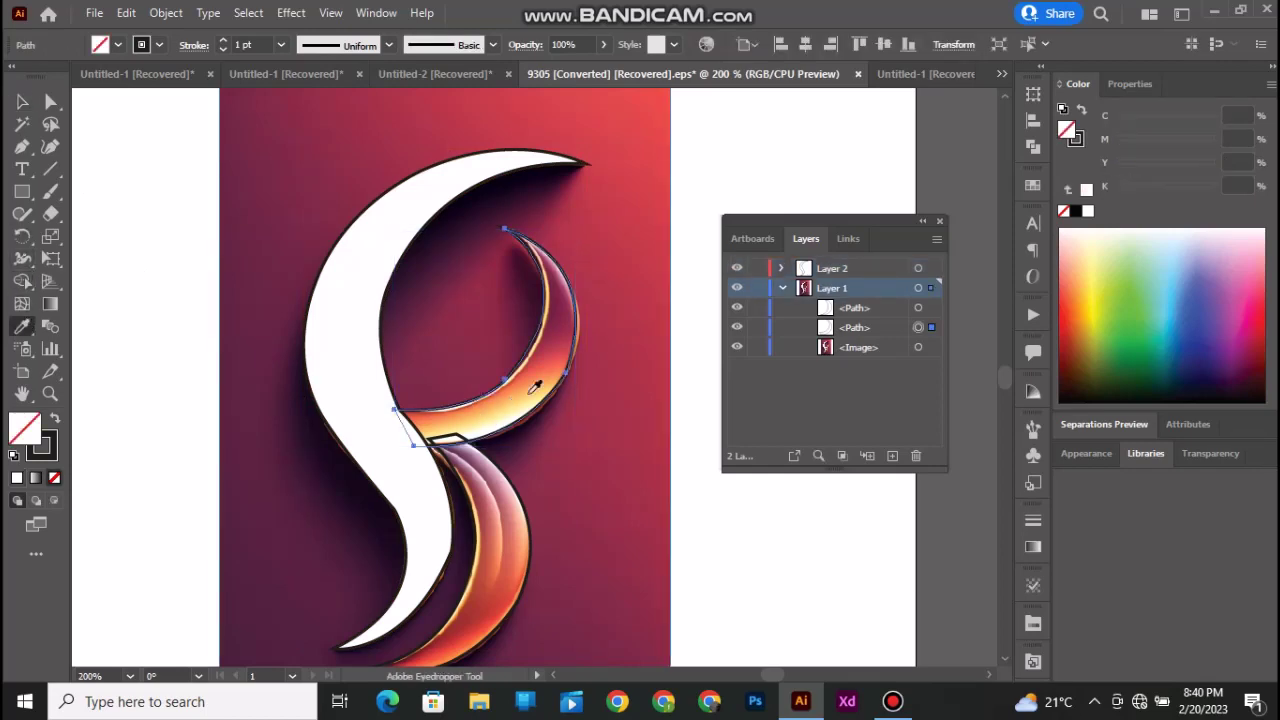
{"action": "left_click", "coordinate": [562, 348]}
Fill the leg shape with the light salmon pink sampled from the reference image's leg
{"action": "left_click", "coordinate": [21, 102]}
{"action": "left_click", "coordinate": [534, 529]}
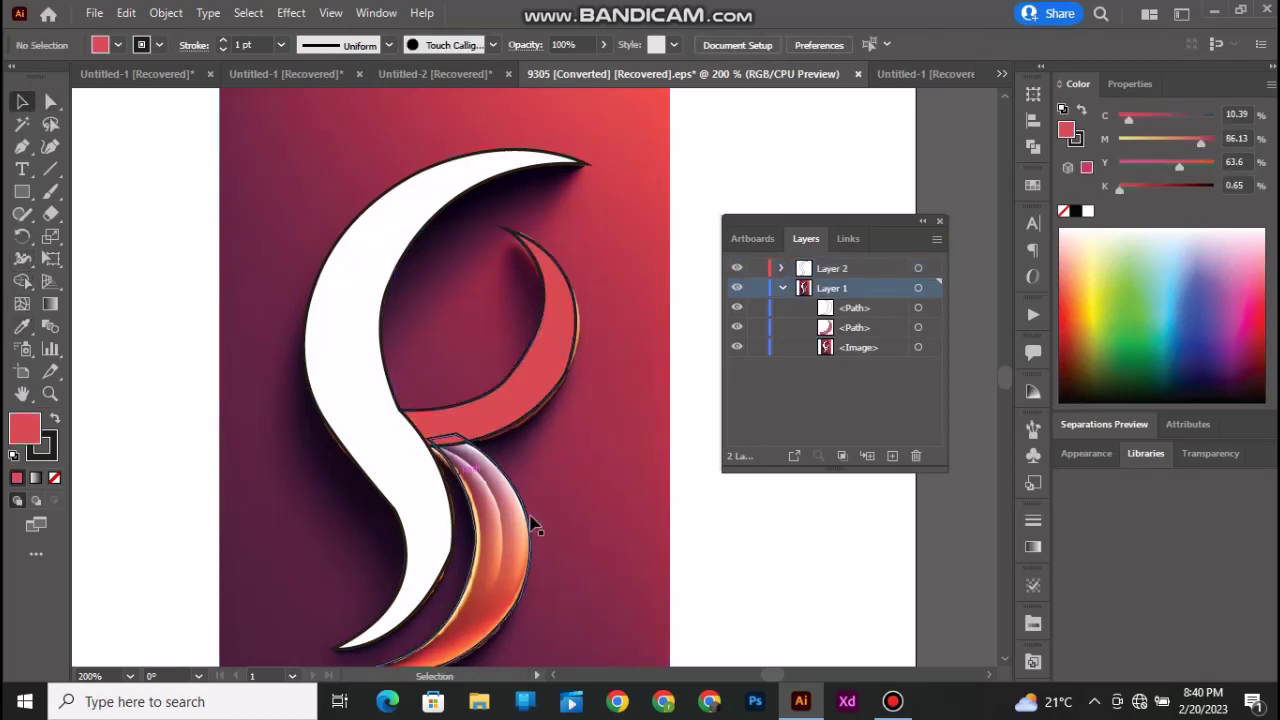
{"action": "left_click", "coordinate": [22, 327]}
{"action": "left_click", "coordinate": [488, 502]}
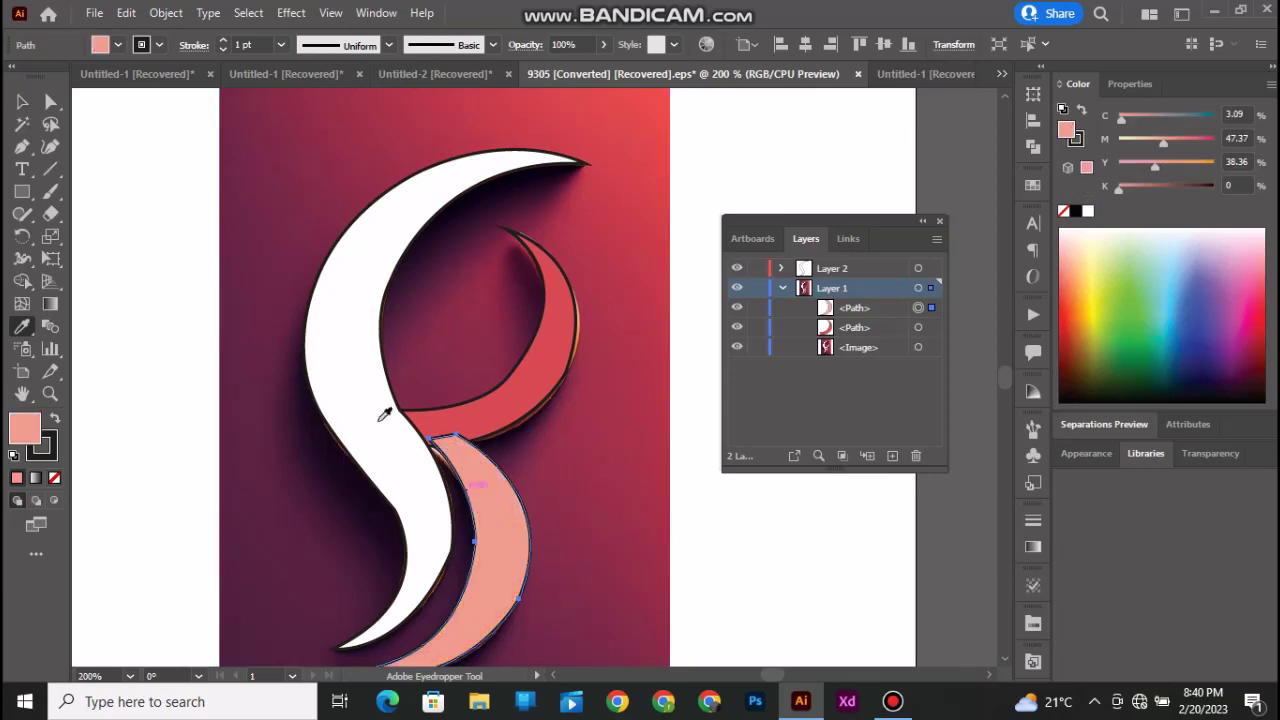
{"action": "left_click", "coordinate": [21, 102]}
{"action": "left_click", "coordinate": [182, 265]}
Move the reference image to the right, clear of the traced letter
{"action": "scroll", "coordinate": [182, 266], "scroll_direction": "down", "scroll_amount": 1}
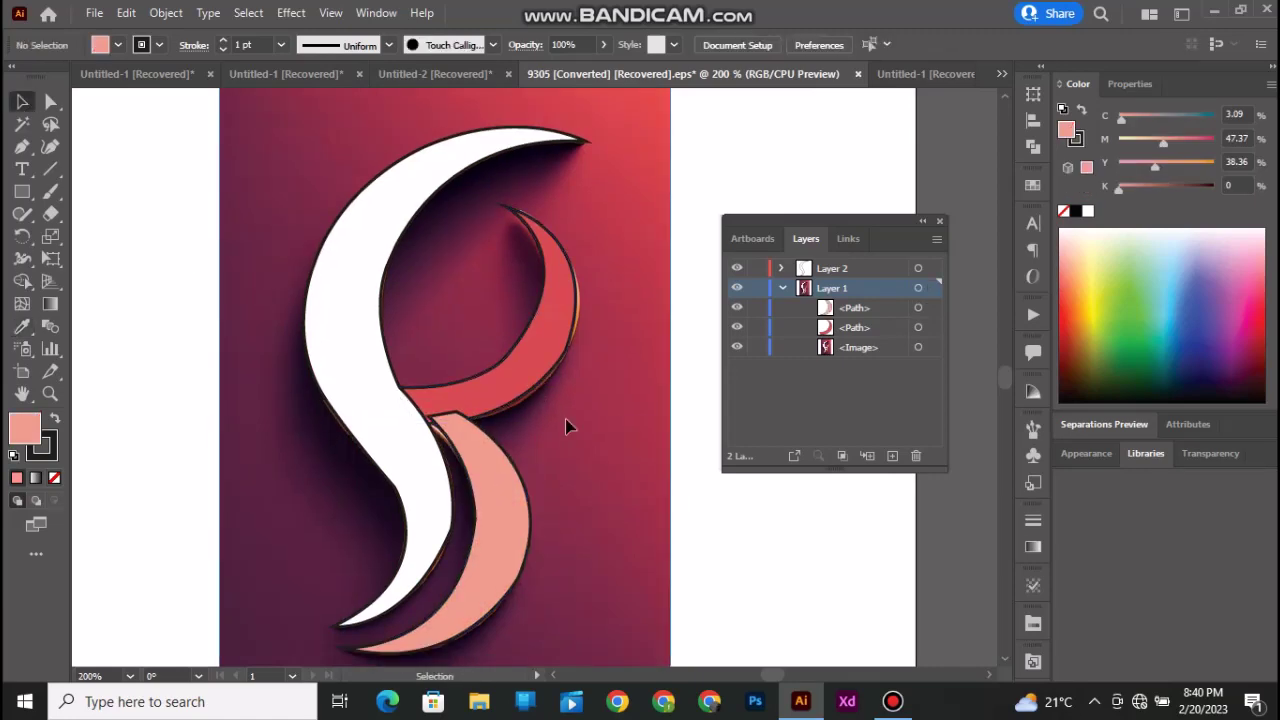
{"action": "left_click_drag", "start_coordinate": [566, 428], "coordinate": [708, 423]}
{"action": "left_click_drag", "start_coordinate": [547, 476], "coordinate": [762, 565]}
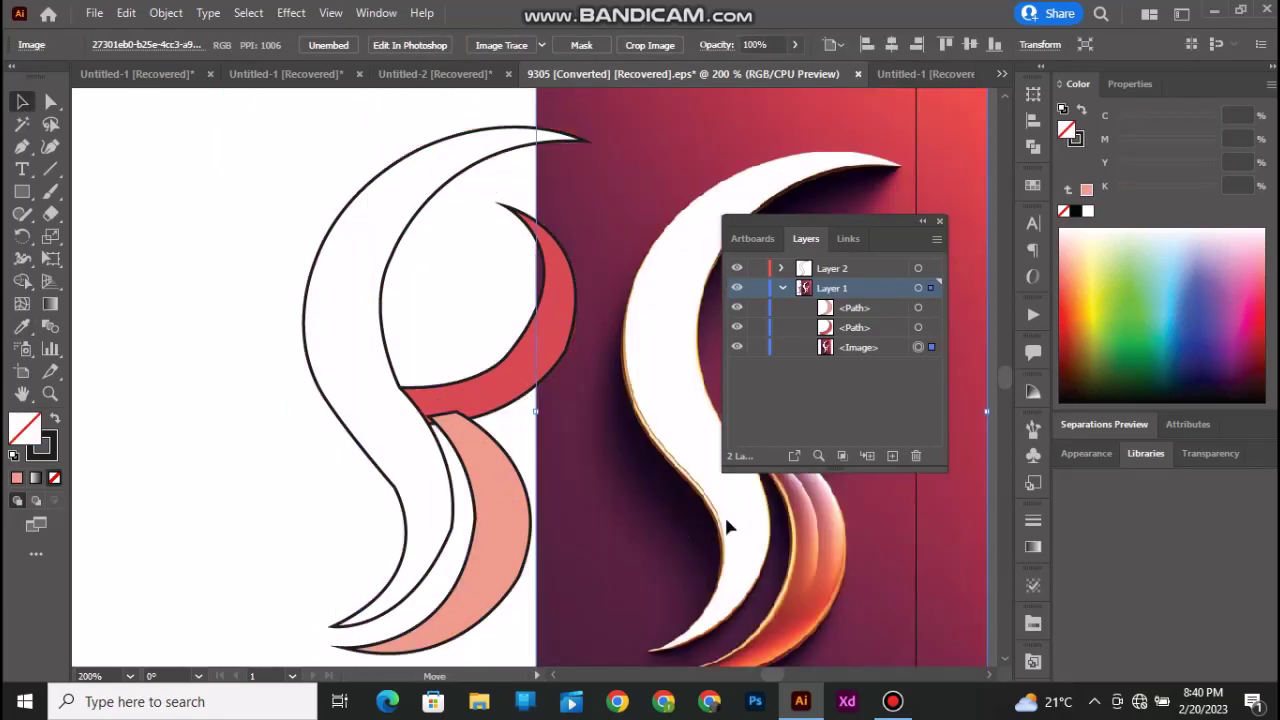
{"action": "left_click_drag", "start_coordinate": [726, 526], "coordinate": [723, 531]}
{"action": "left_click", "coordinate": [291, 450]}
{"action": "scroll", "coordinate": [291, 450], "scroll_direction": "down", "scroll_amount": 1}
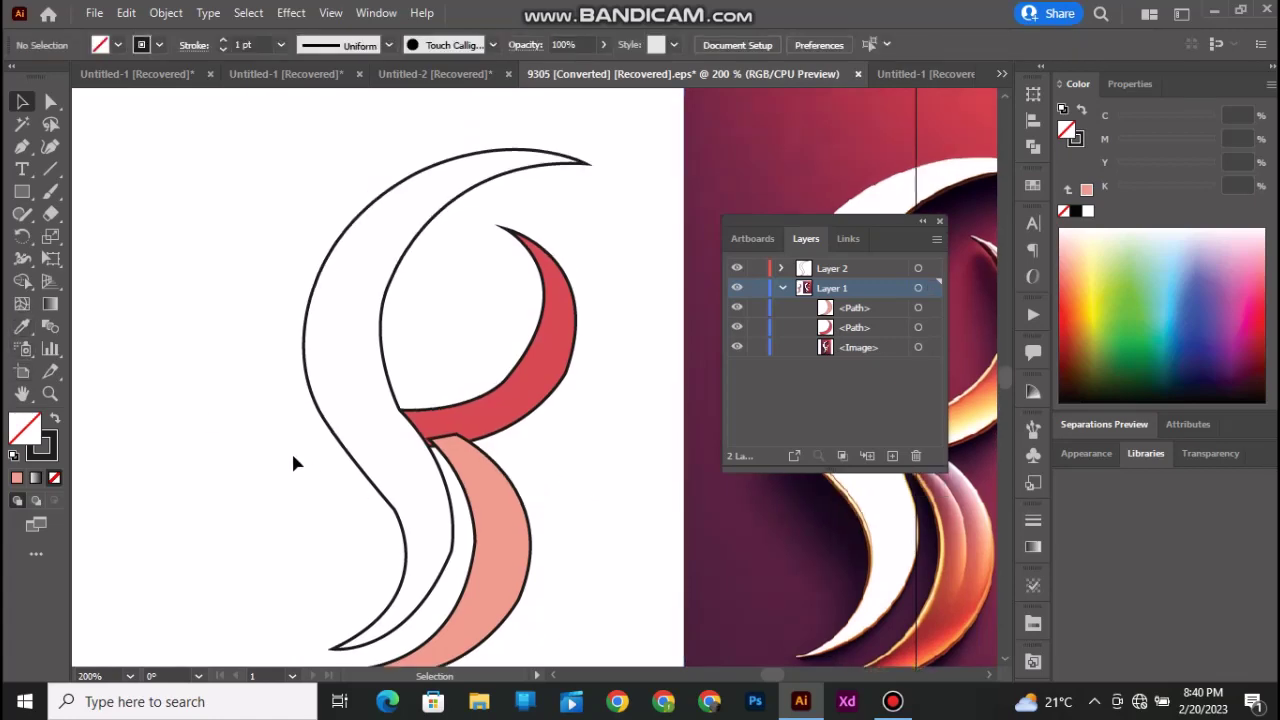
Remove the black outlines from the bowl, the leg and the white stem, keeping only their fills
{"action": "left_click", "coordinate": [534, 484]}
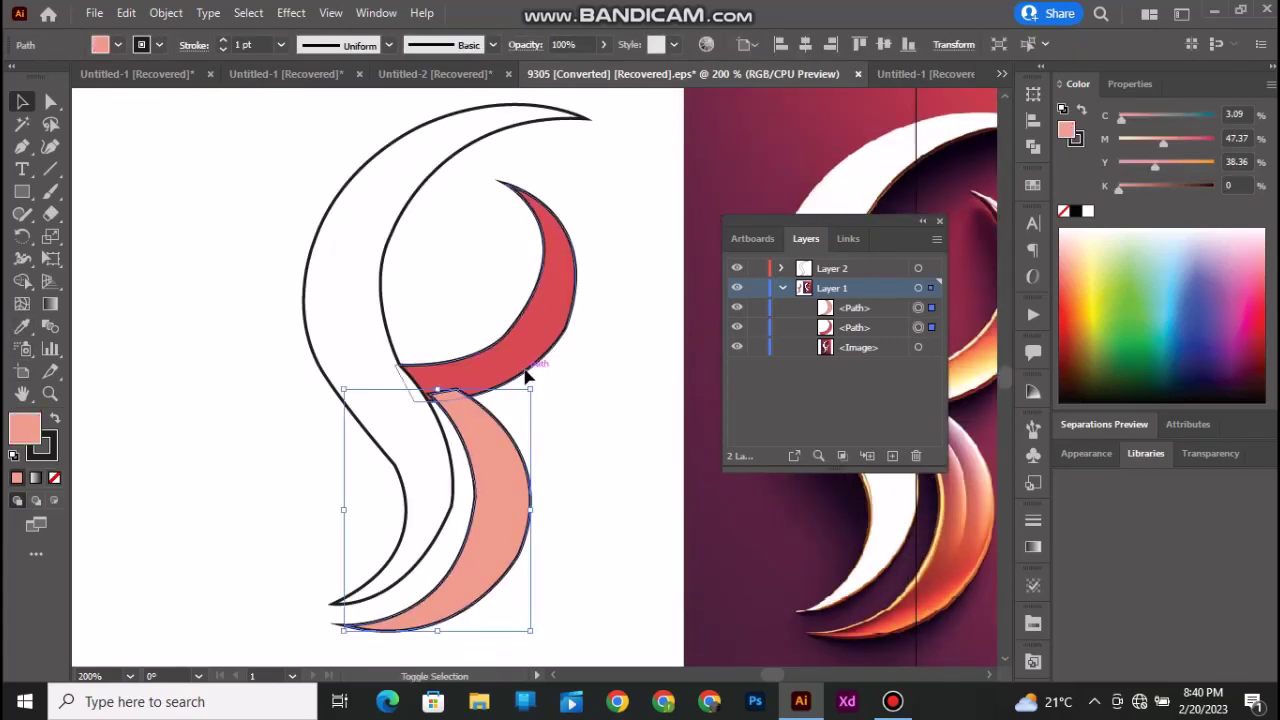
{"action": "left_click", "coordinate": [533, 372], "text": "shift"}
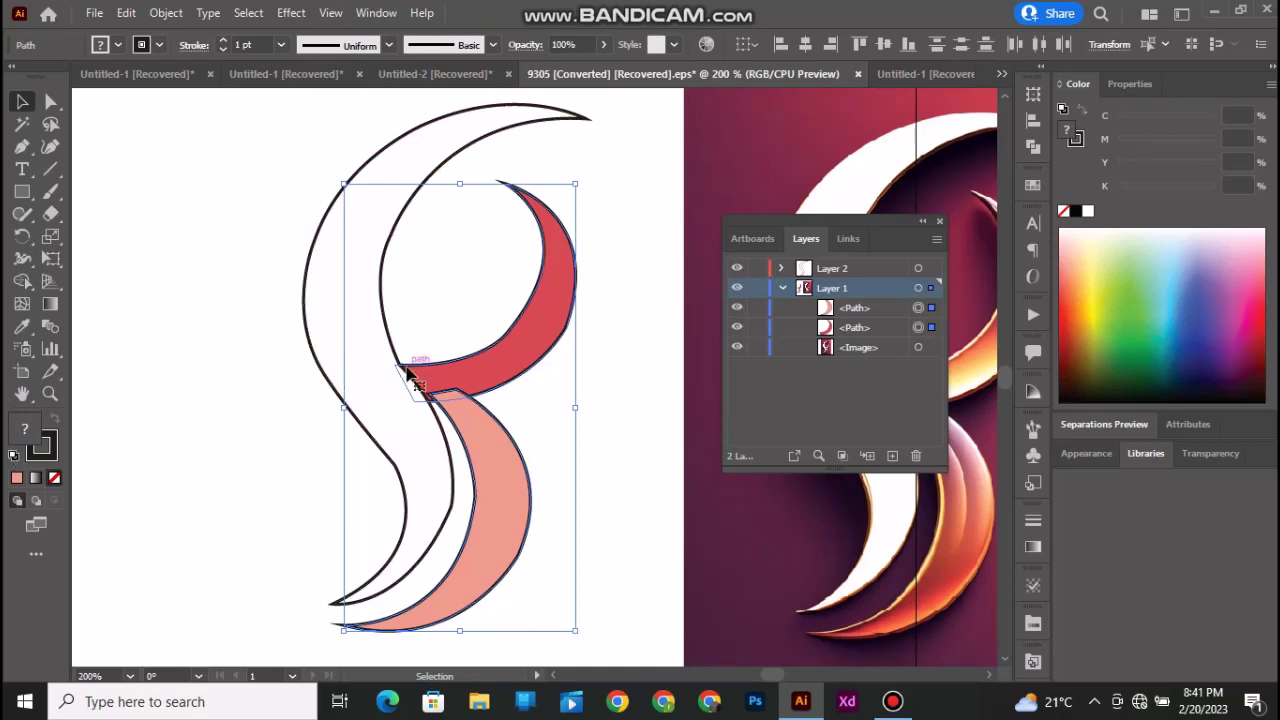
{"action": "left_click", "coordinate": [54, 478]}
{"action": "left_click", "coordinate": [156, 418]}
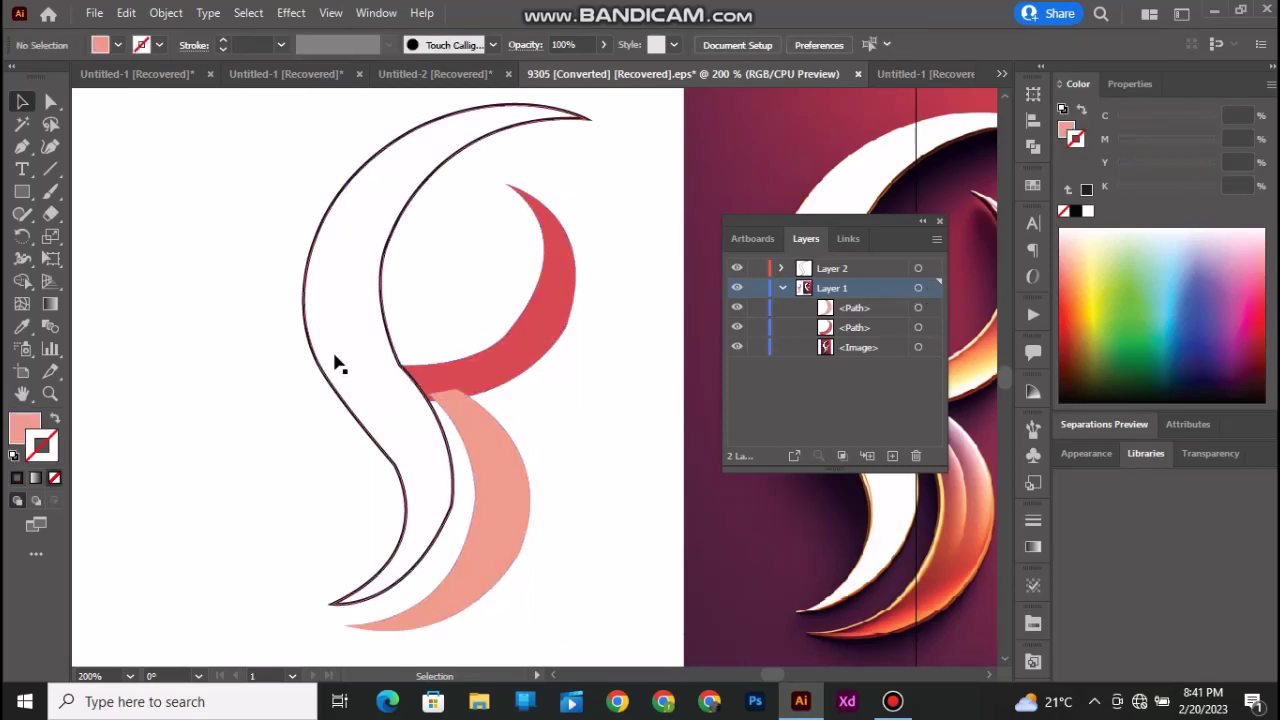
{"action": "left_click", "coordinate": [337, 365]}
{"action": "left_click", "coordinate": [54, 478]}
{"action": "left_click", "coordinate": [201, 425]}
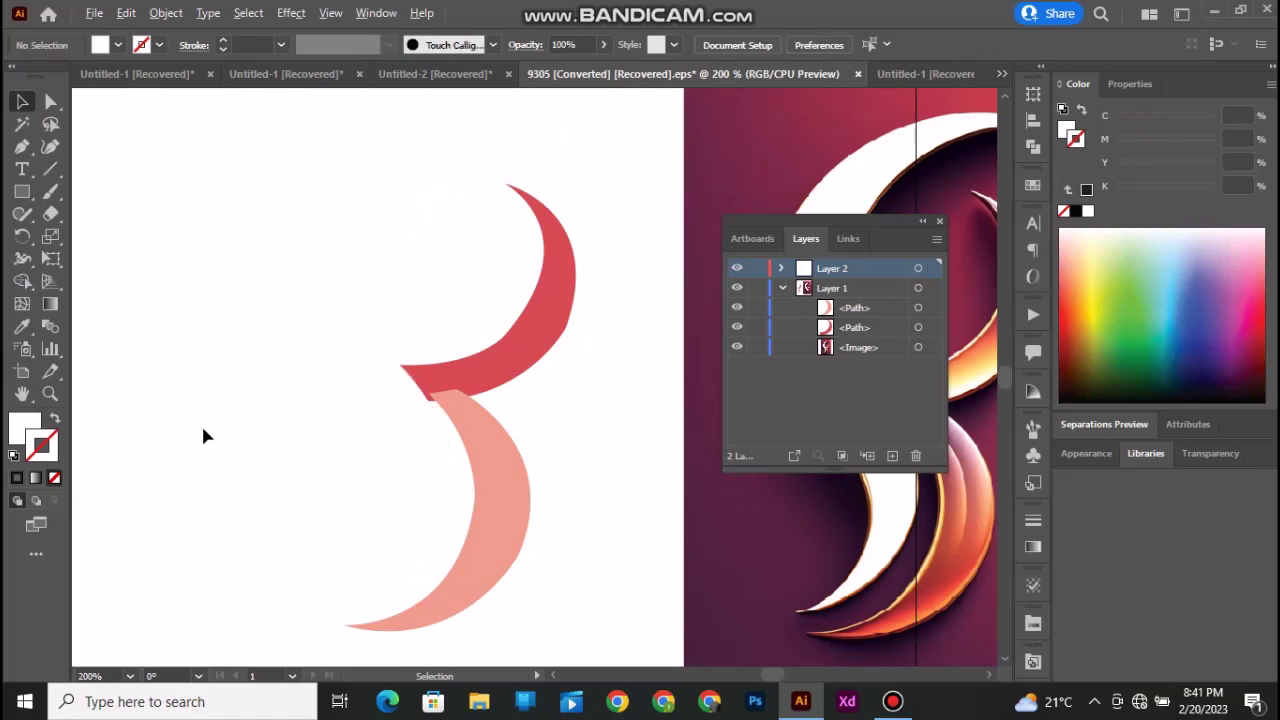
Draw a rectangle as a backdrop around the traced letter and send it to the back
{"action": "key", "text": "ctrl+1"}
{"action": "left_click", "coordinate": [461, 360]}
{"action": "left_click", "coordinate": [22, 191]}
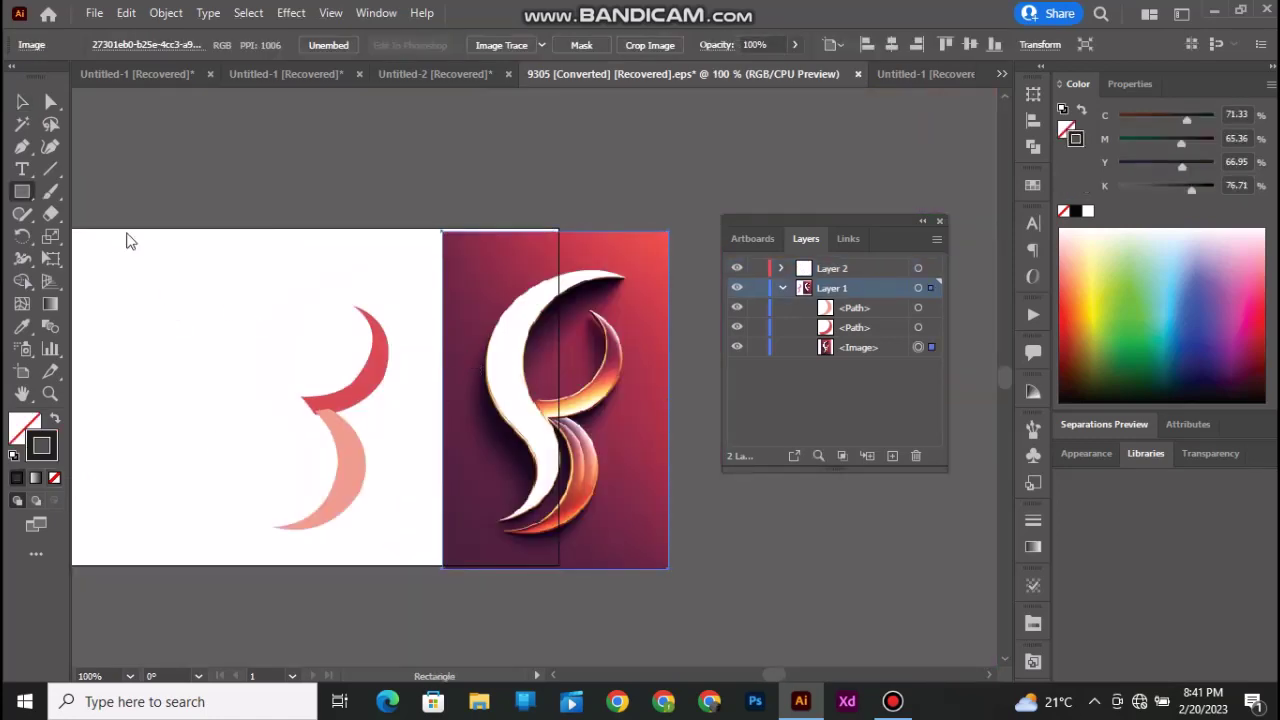
{"action": "left_click_drag", "start_coordinate": [160, 233], "coordinate": [416, 558]}
{"action": "right_click", "coordinate": [233, 422]}
{"action": "mouse_move", "coordinate": [303, 590]}
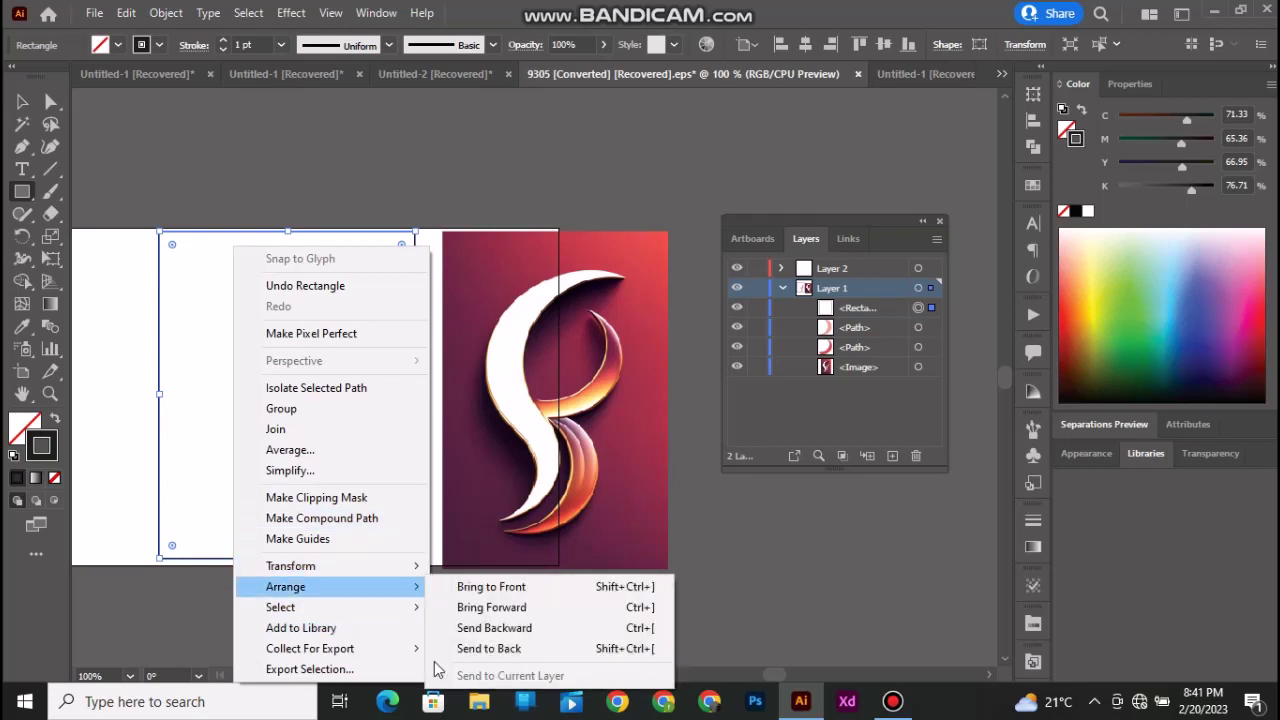
{"action": "left_click", "coordinate": [467, 650]}
Fill the backdrop rectangle with the dark plum sampled from the reference image's background
{"action": "key", "text": "i"}
{"action": "left_click", "coordinate": [466, 477]}
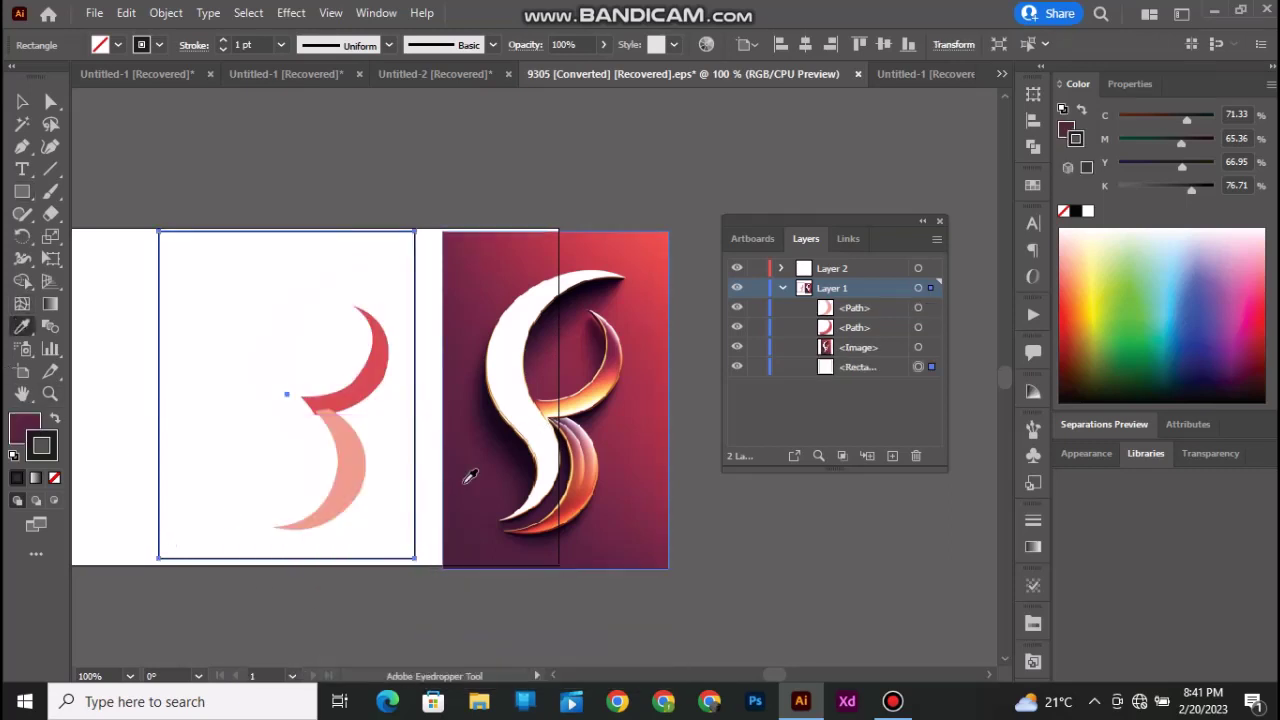
{"action": "left_click", "coordinate": [20, 101]}
{"action": "left_click", "coordinate": [201, 176]}
{"action": "scroll", "coordinate": [372, 464], "scroll_direction": "left", "scroll_amount": 1}
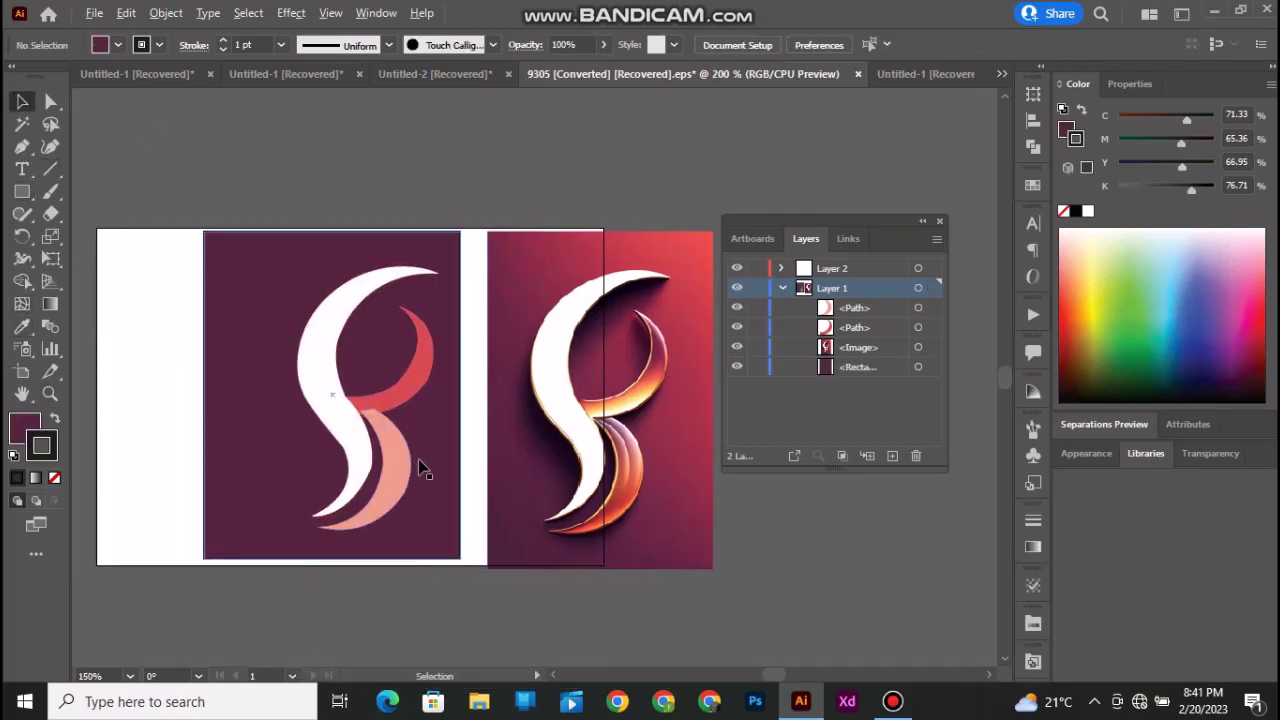
Send the salmon pink leg shape to the back of its layer, beneath the red bowl
{"action": "scroll", "coordinate": [414, 443], "scroll_direction": "up", "scroll_amount": 5}
{"action": "scroll", "coordinate": [390, 453], "scroll_direction": "left", "scroll_amount": 2}
{"action": "scroll", "coordinate": [390, 453], "scroll_direction": "up", "scroll_amount": 3}
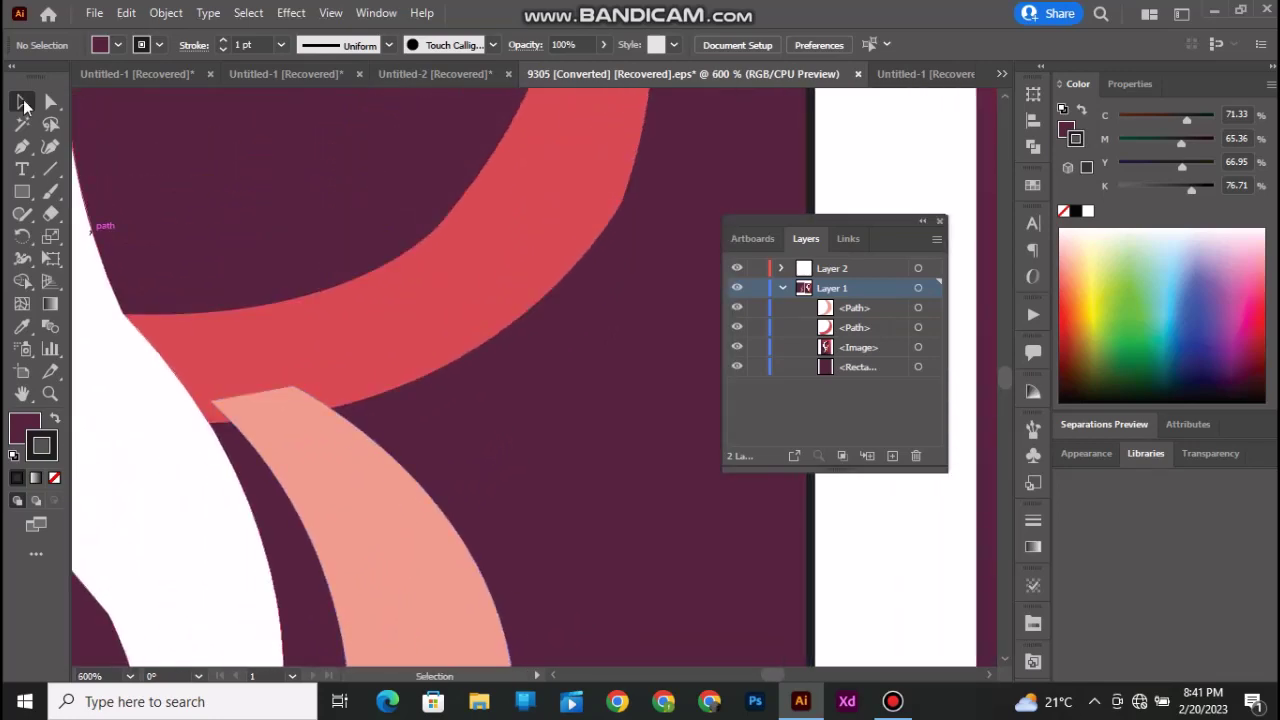
{"action": "left_click", "coordinate": [322, 440]}
{"action": "right_click", "coordinate": [322, 440]}
{"action": "mouse_move", "coordinate": [401, 590]}
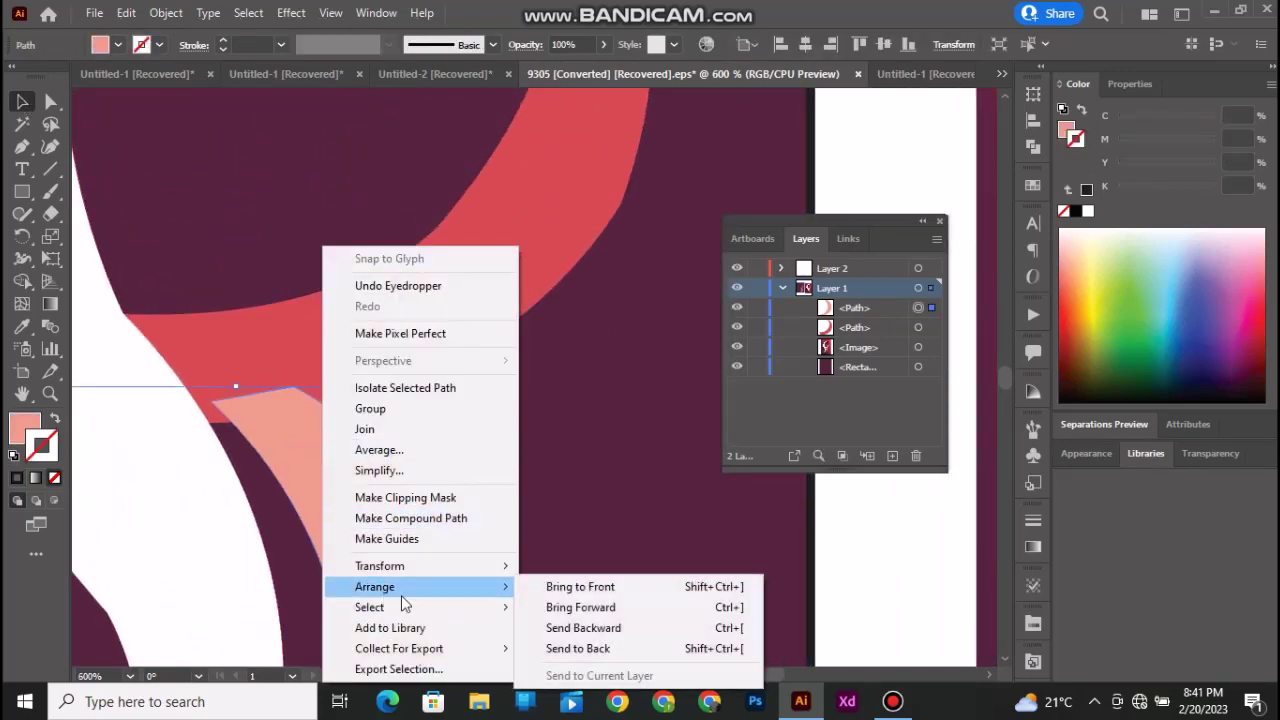
{"action": "left_click", "coordinate": [567, 648]}
{"action": "scroll", "coordinate": [557, 543], "scroll_direction": "down", "scroll_amount": 1}
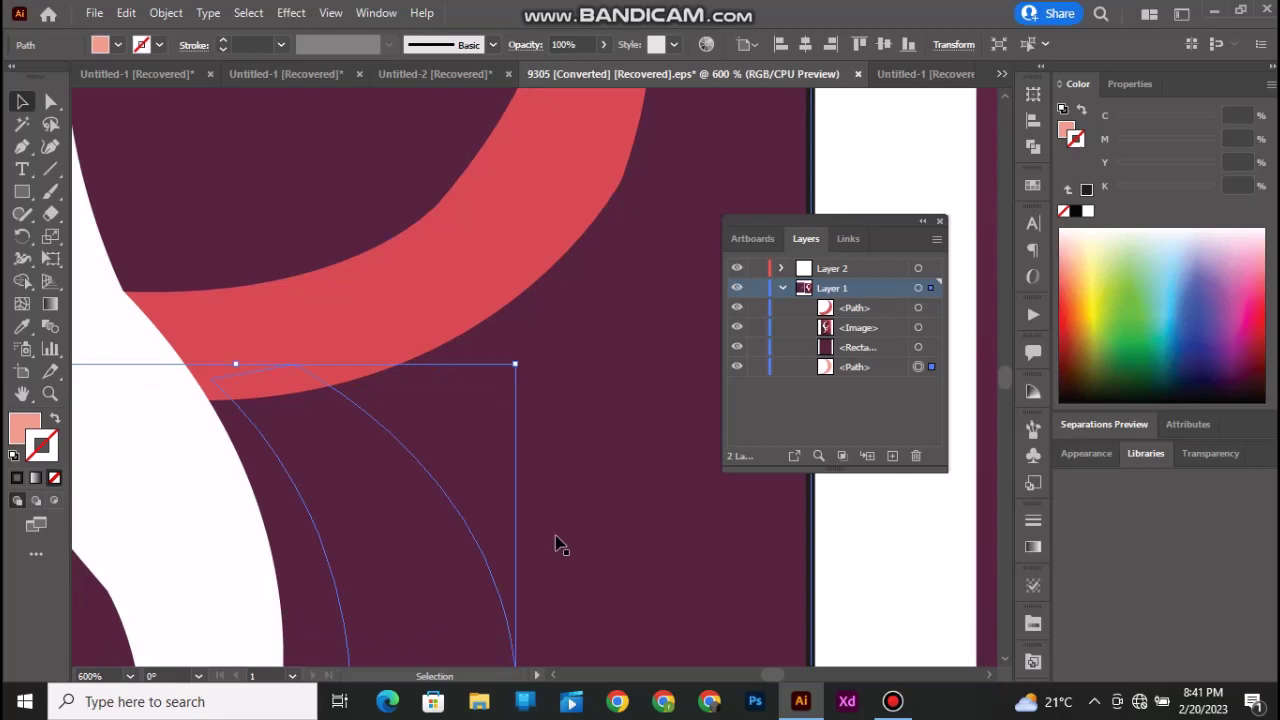
Send the plum backdrop rectangle to the back, behind the salmon leg
{"action": "right_click", "coordinate": [682, 545]}
{"action": "mouse_move", "coordinate": [731, 450]}
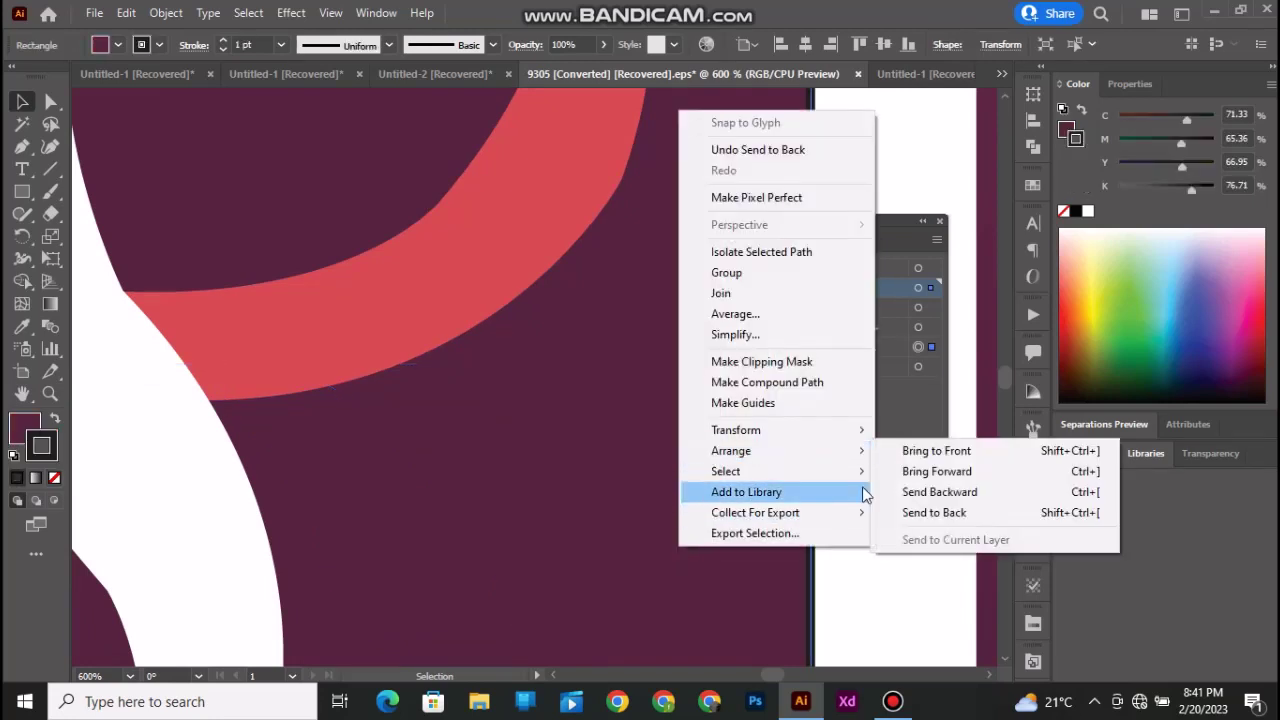
{"action": "left_click", "coordinate": [910, 514]}
{"action": "scroll", "coordinate": [550, 525], "scroll_direction": "down", "scroll_amount": 4}
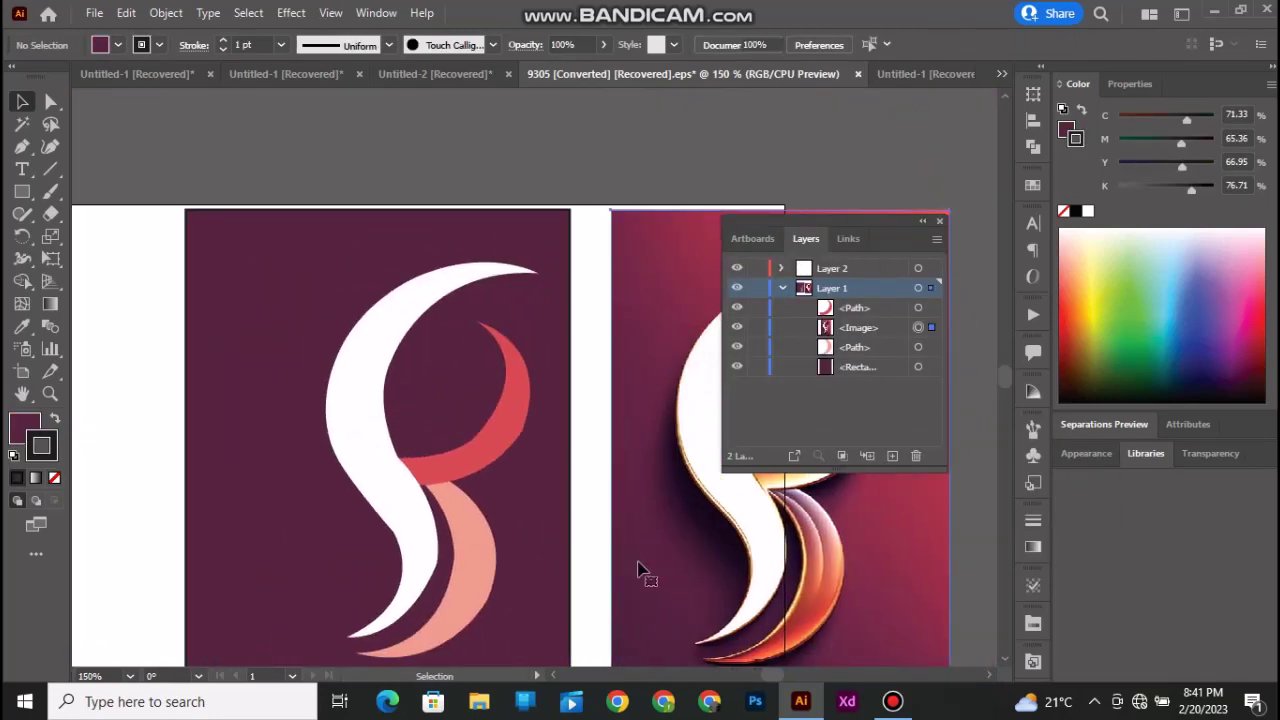
Select the red bowl shape and open the Color Guide
{"action": "left_click", "coordinate": [615, 548]}
{"action": "left_click", "coordinate": [524, 405]}
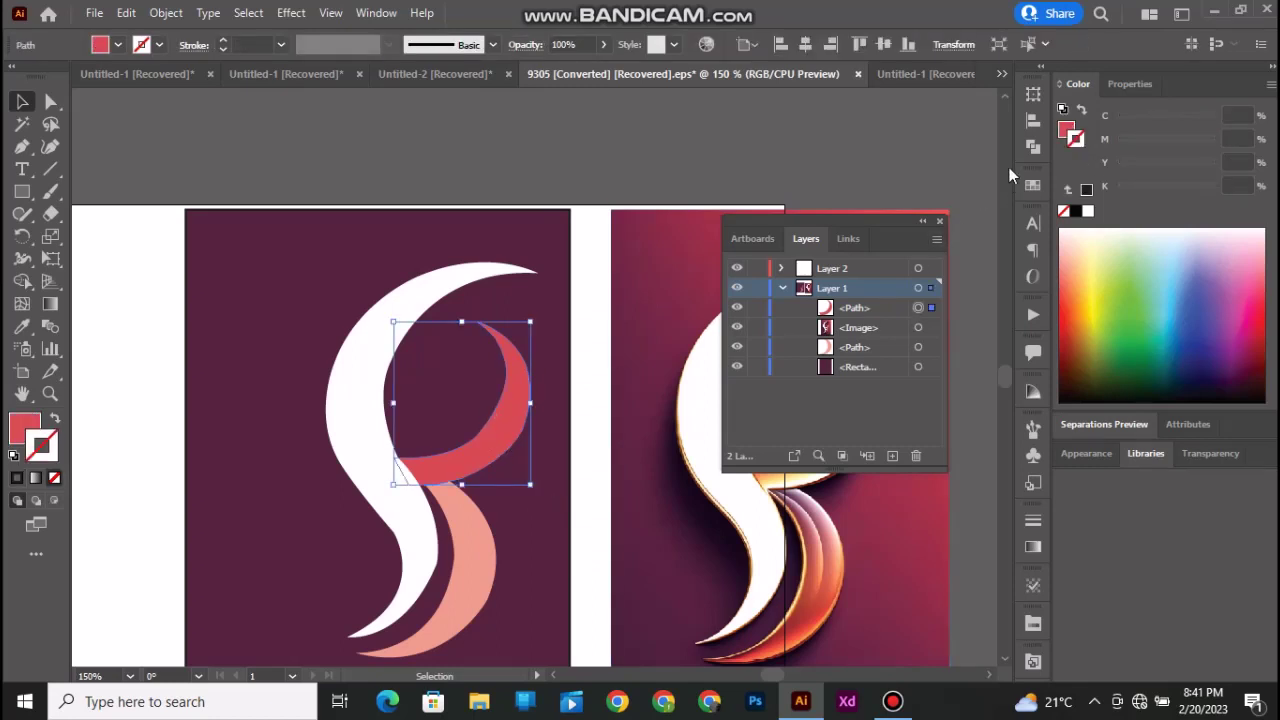
{"action": "left_click", "coordinate": [1036, 548]}
{"action": "left_click", "coordinate": [1036, 547]}
{"action": "left_click", "coordinate": [1037, 521]}
{"action": "left_click", "coordinate": [1037, 521]}
{"action": "left_click", "coordinate": [1037, 484]}
{"action": "left_click", "coordinate": [1037, 484]}
{"action": "left_click", "coordinate": [1033, 392]}
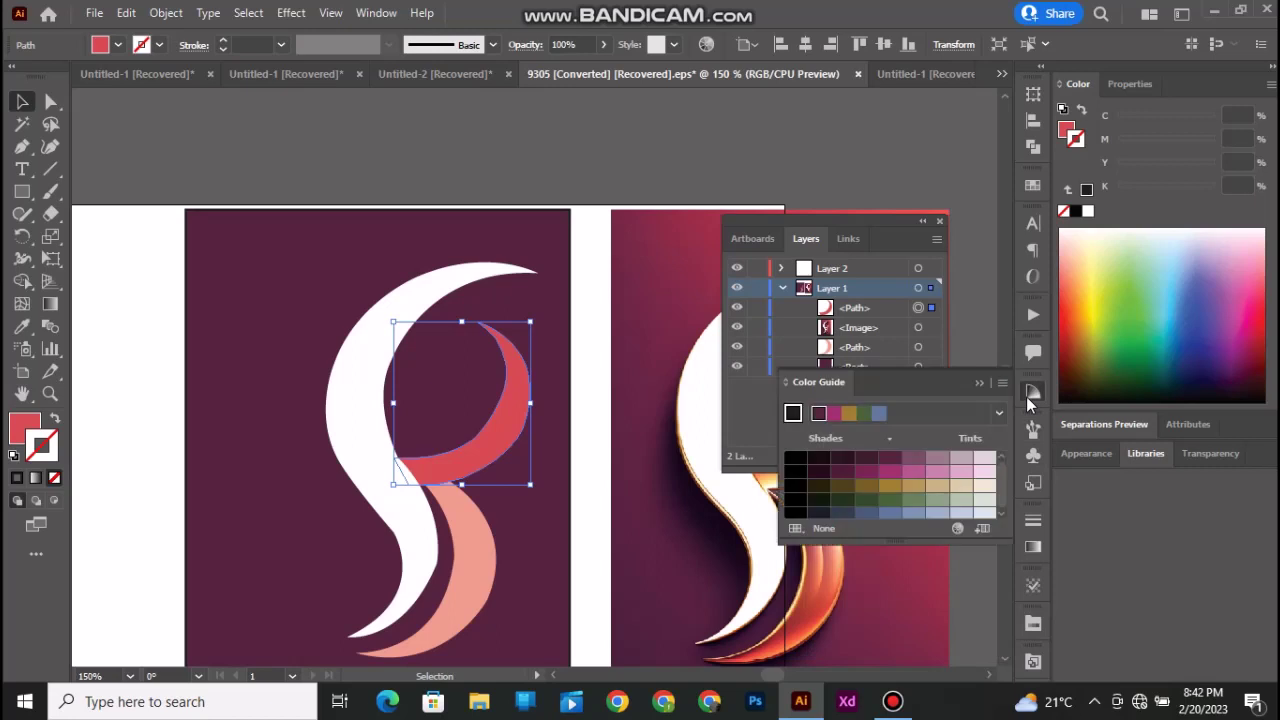
Try pink Color Guide tints on the bowl's outline and remove the outline again
{"action": "left_click", "coordinate": [892, 471]}
{"action": "left_click", "coordinate": [981, 478]}
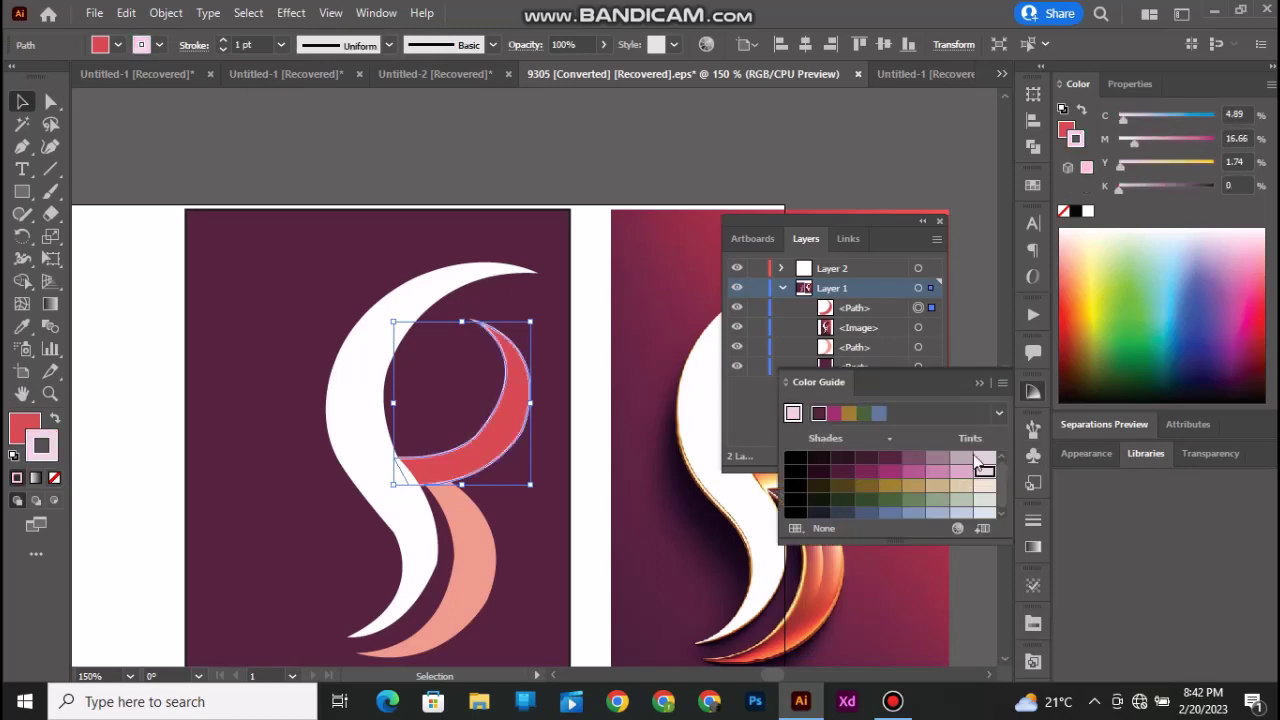
{"action": "left_click", "coordinate": [55, 478]}
{"action": "left_click", "coordinate": [148, 448]}
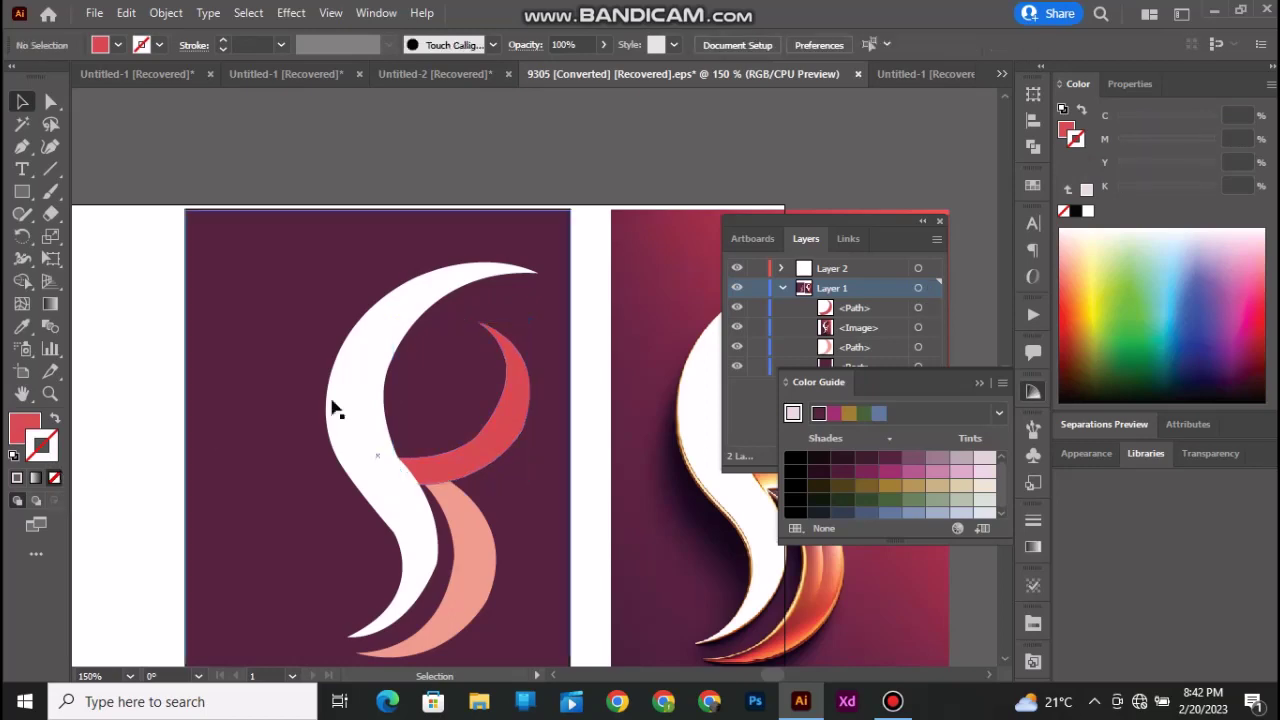
Select the white stem of the letter
{"action": "left_click", "coordinate": [342, 406]}
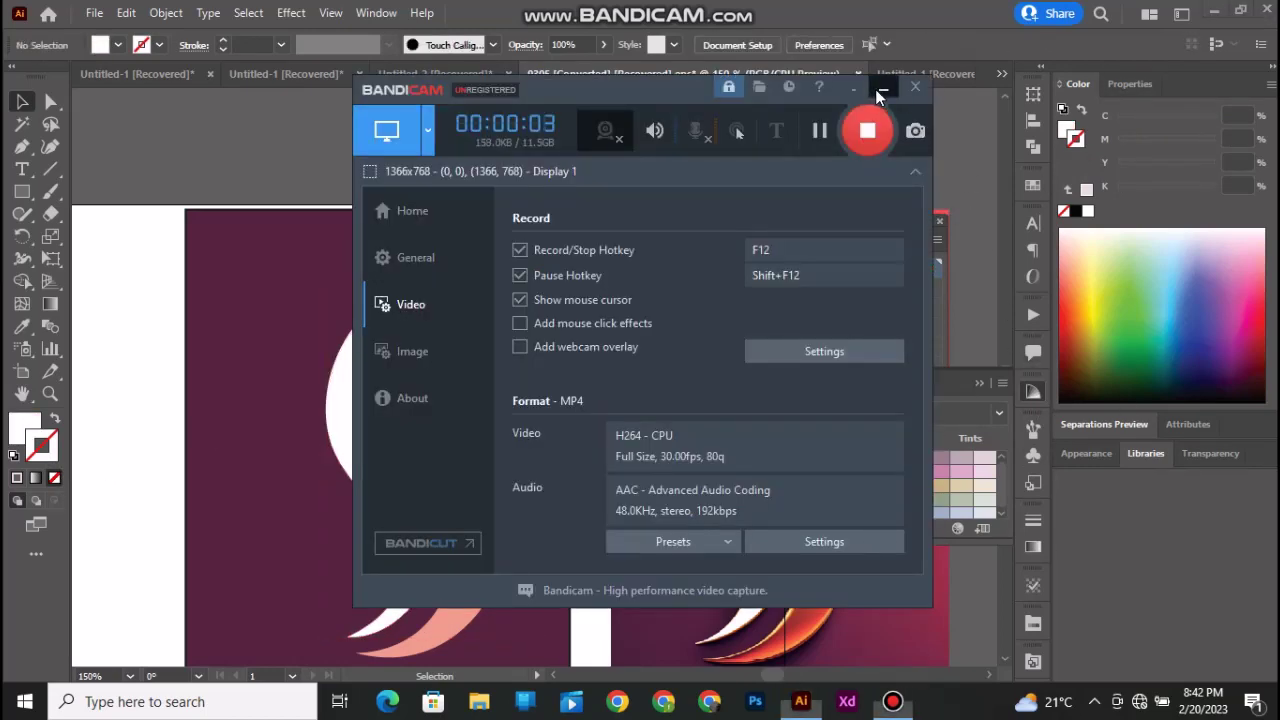
{"action": "left_click", "coordinate": [882, 89]}
{"action": "left_click", "coordinate": [378, 428]}
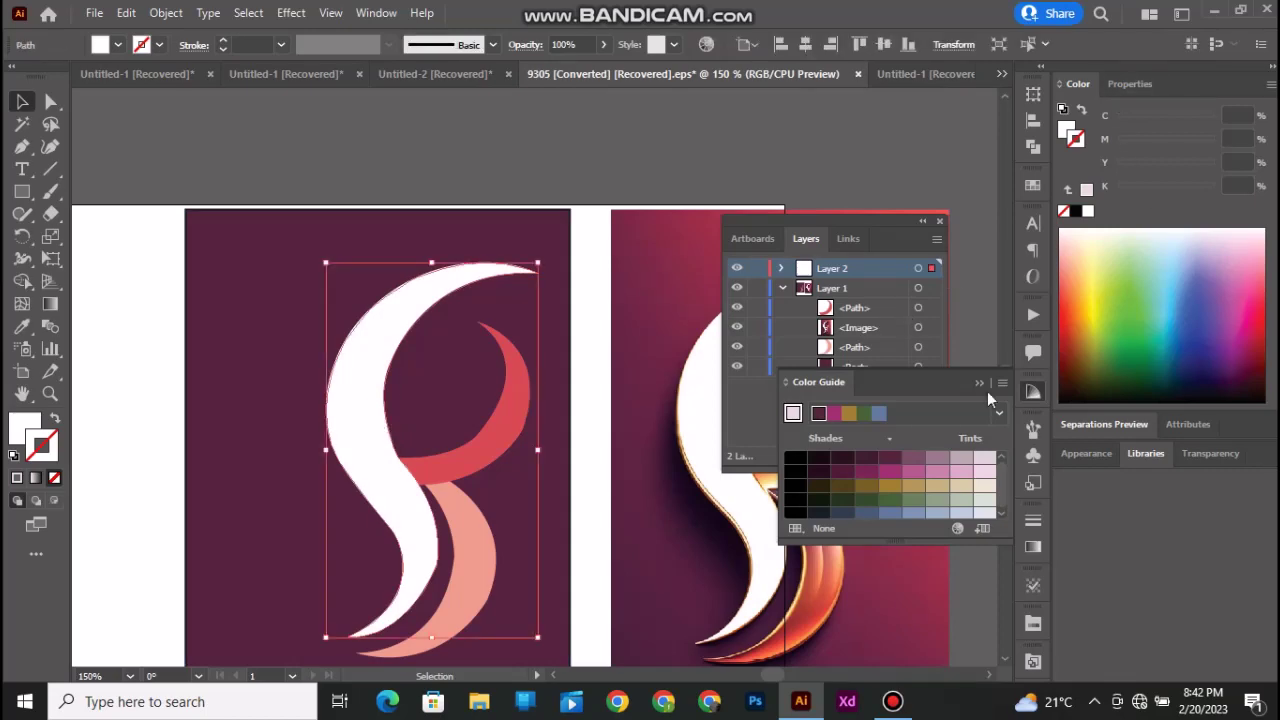
{"action": "left_click", "coordinate": [376, 12]}
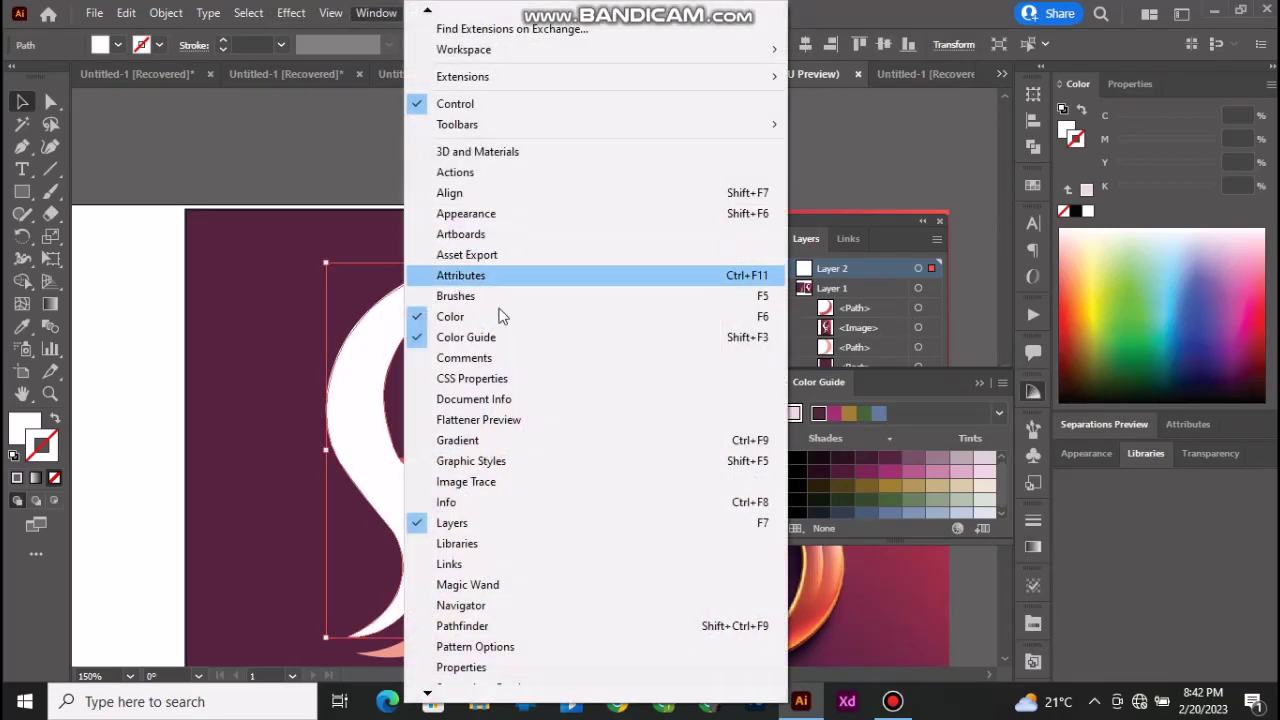
{"action": "left_click", "coordinate": [548, 442]}
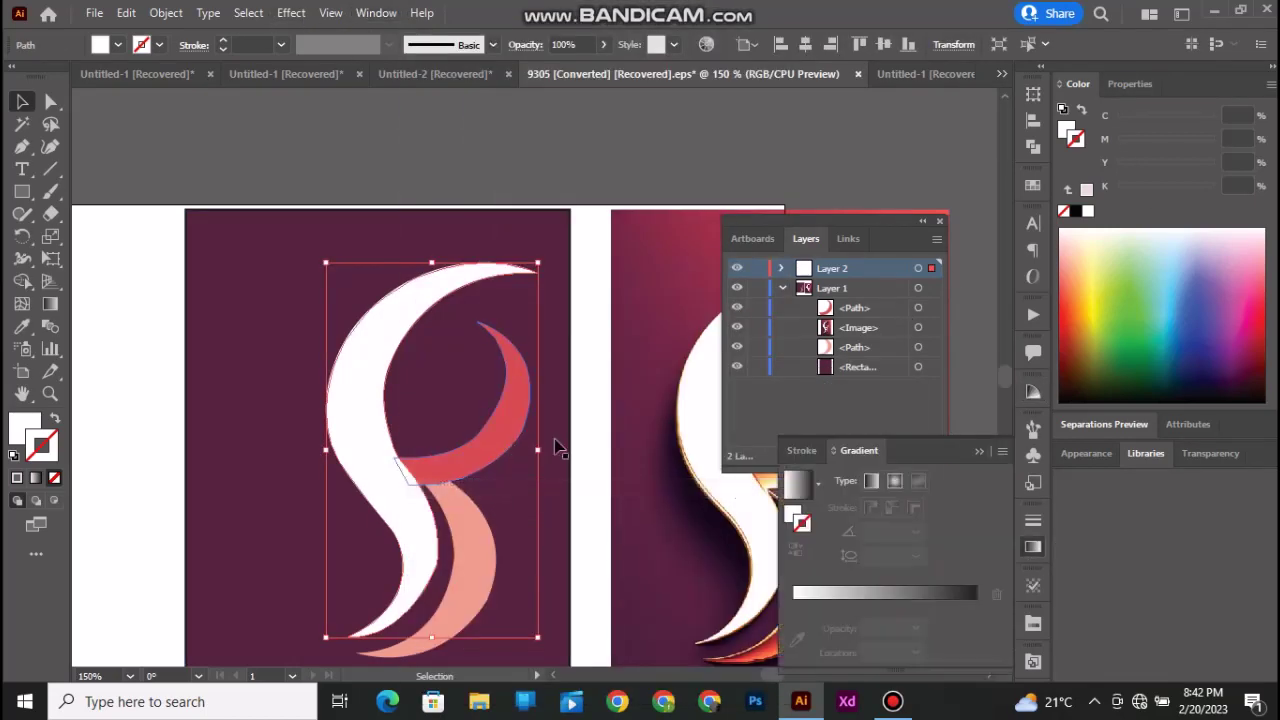
{"action": "left_click", "coordinate": [814, 447]}
{"action": "left_click", "coordinate": [848, 452]}
{"action": "left_click", "coordinate": [1120, 86]}
{"action": "left_click", "coordinate": [1067, 86]}
{"action": "left_click", "coordinate": [1032, 548]}
{"action": "left_click", "coordinate": [1032, 548]}
{"action": "left_click", "coordinate": [1032, 548]}
{"action": "left_click", "coordinate": [1034, 485]}
{"action": "left_click", "coordinate": [1033, 455]}
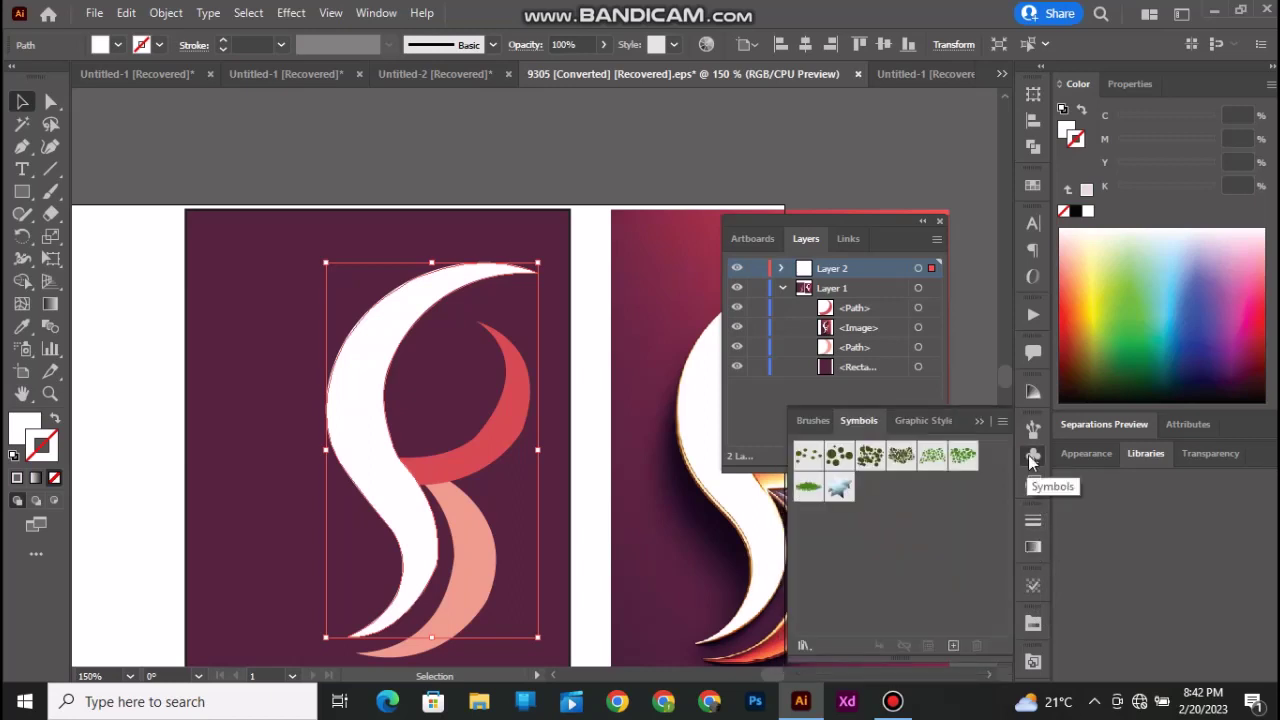
{"action": "left_click", "coordinate": [1033, 428]}
{"action": "left_click", "coordinate": [1034, 392]}
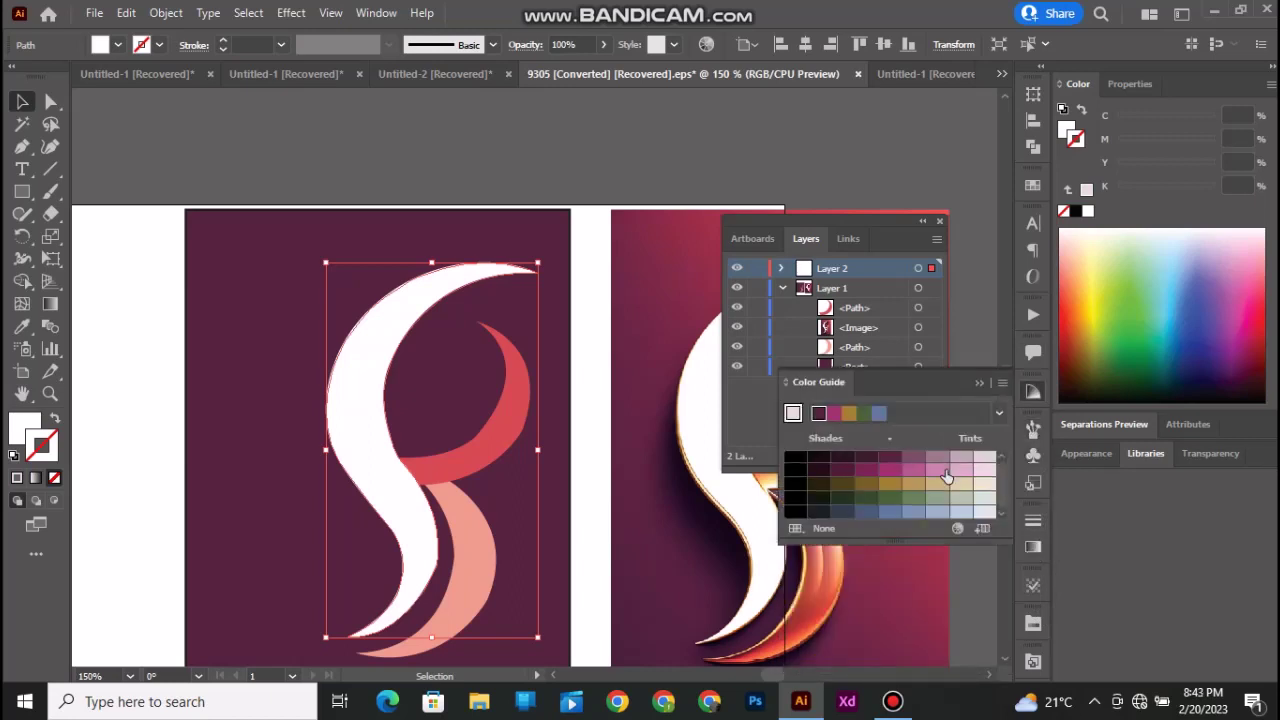
Try green and brown Color Guide shades on the stem's outline and remove the outline again
{"action": "left_click", "coordinate": [890, 513]}
{"action": "left_click", "coordinate": [890, 497]}
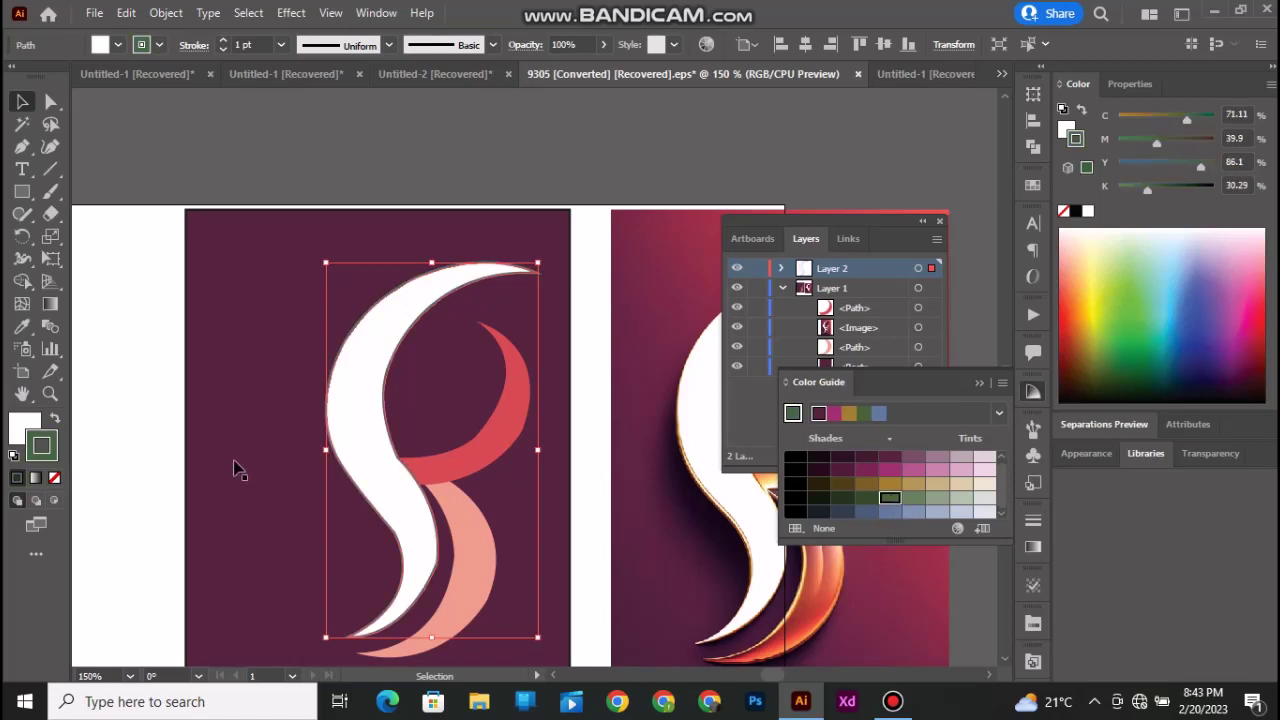
{"action": "left_click", "coordinate": [55, 478]}
{"action": "left_click", "coordinate": [22, 327]}
{"action": "left_click", "coordinate": [867, 484]}
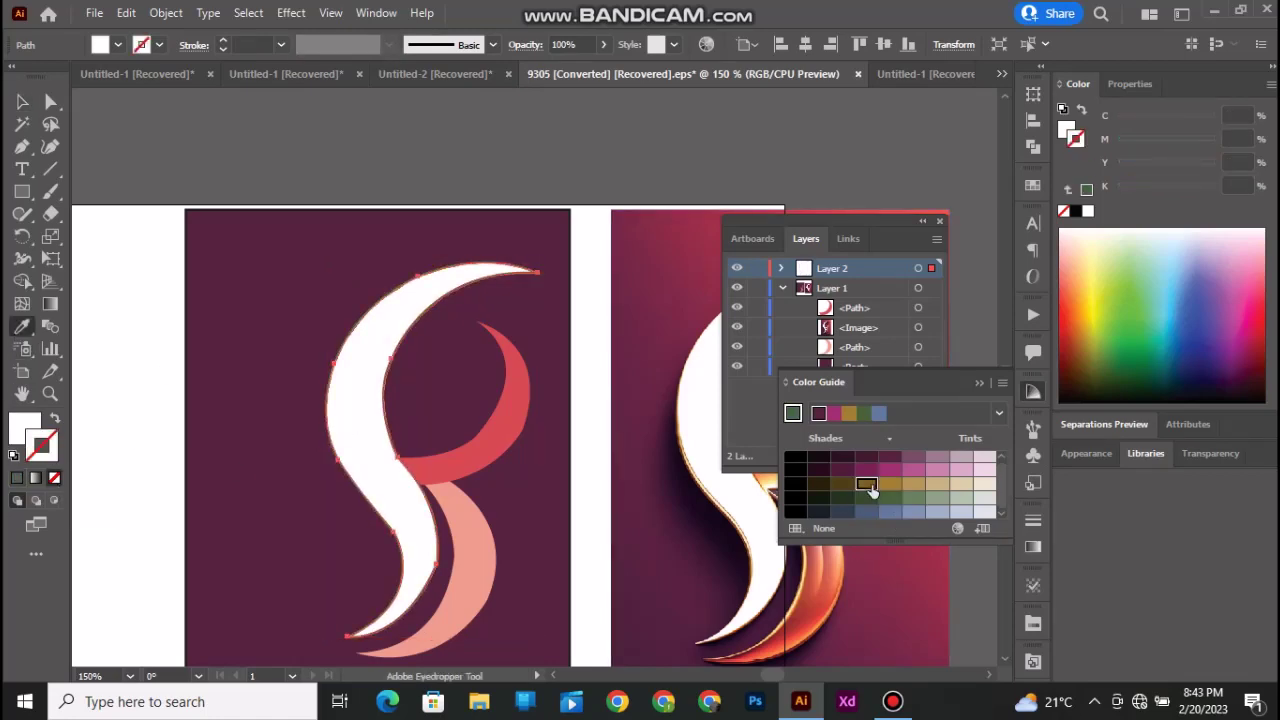
{"action": "left_click", "coordinate": [55, 478]}
Fill the stem with #592121, try related Color Guide shades, and settle on a very dark reddish brown
{"action": "double_click", "coordinate": [25, 428]}
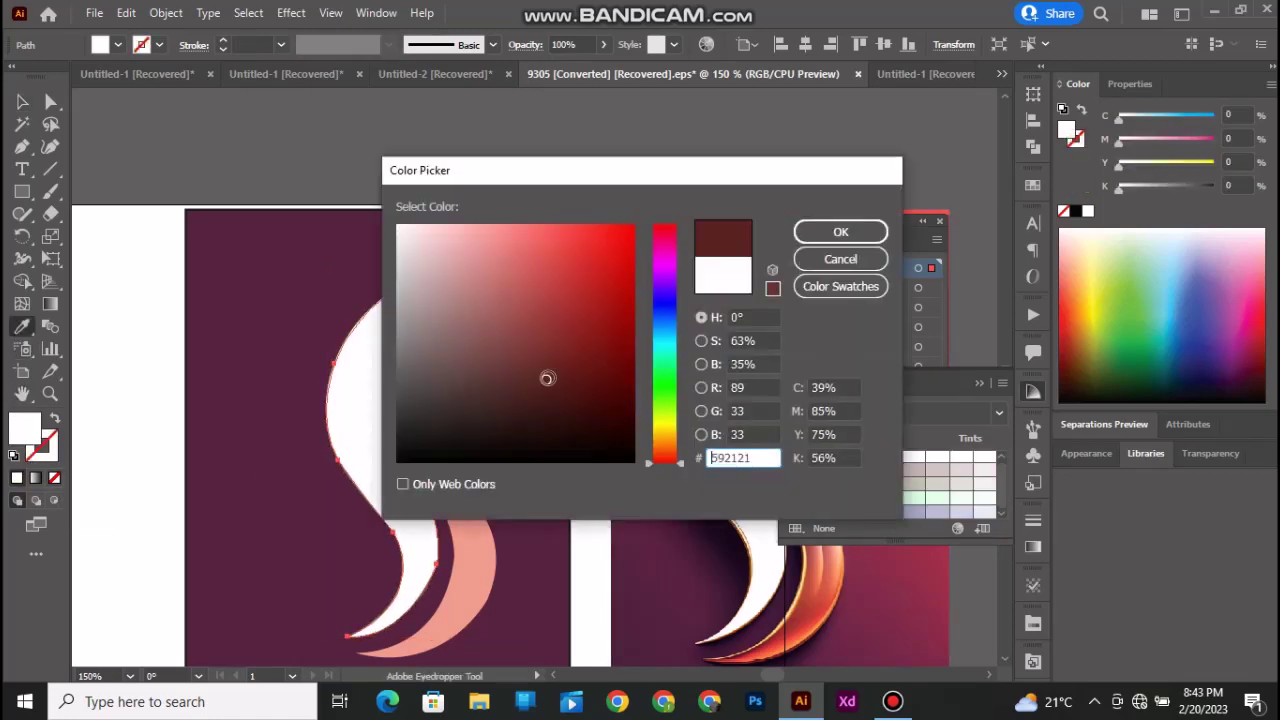
{"action": "left_click", "coordinate": [840, 232]}
{"action": "left_click", "coordinate": [821, 468]}
{"action": "left_click", "coordinate": [868, 470]}
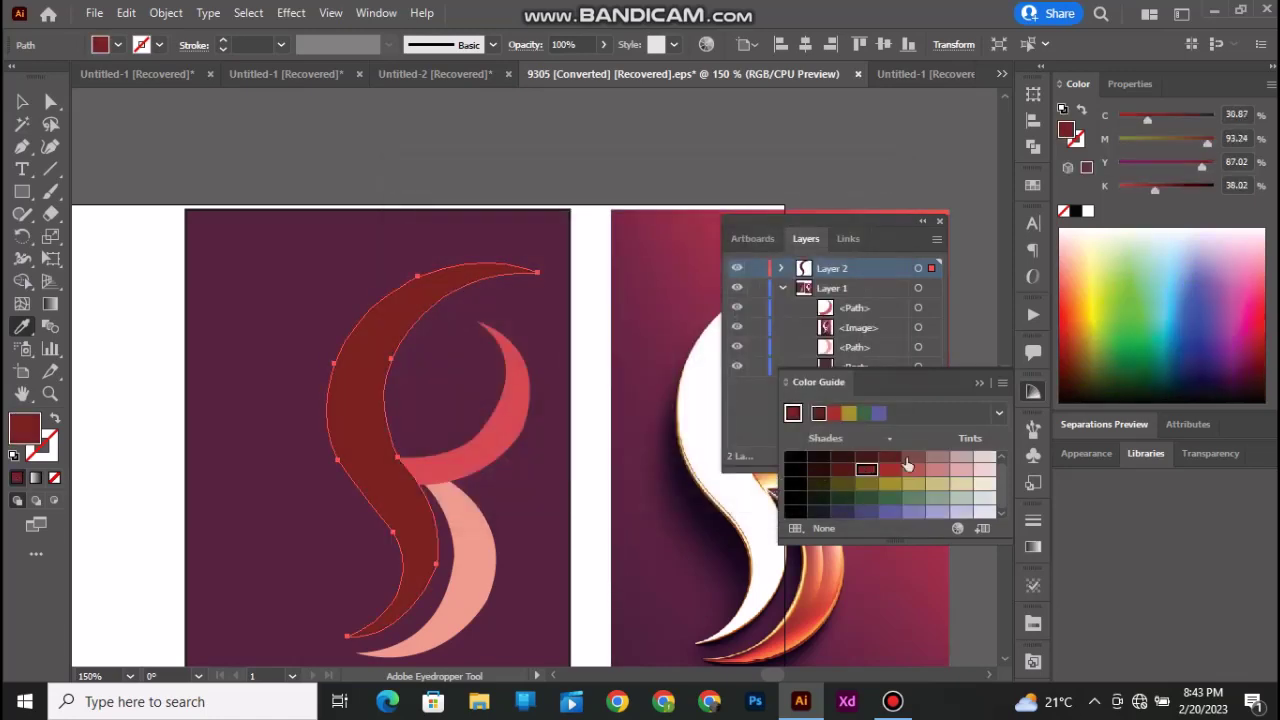
{"action": "left_click", "coordinate": [912, 458]}
{"action": "left_click", "coordinate": [868, 458]}
{"action": "left_click", "coordinate": [890, 458]}
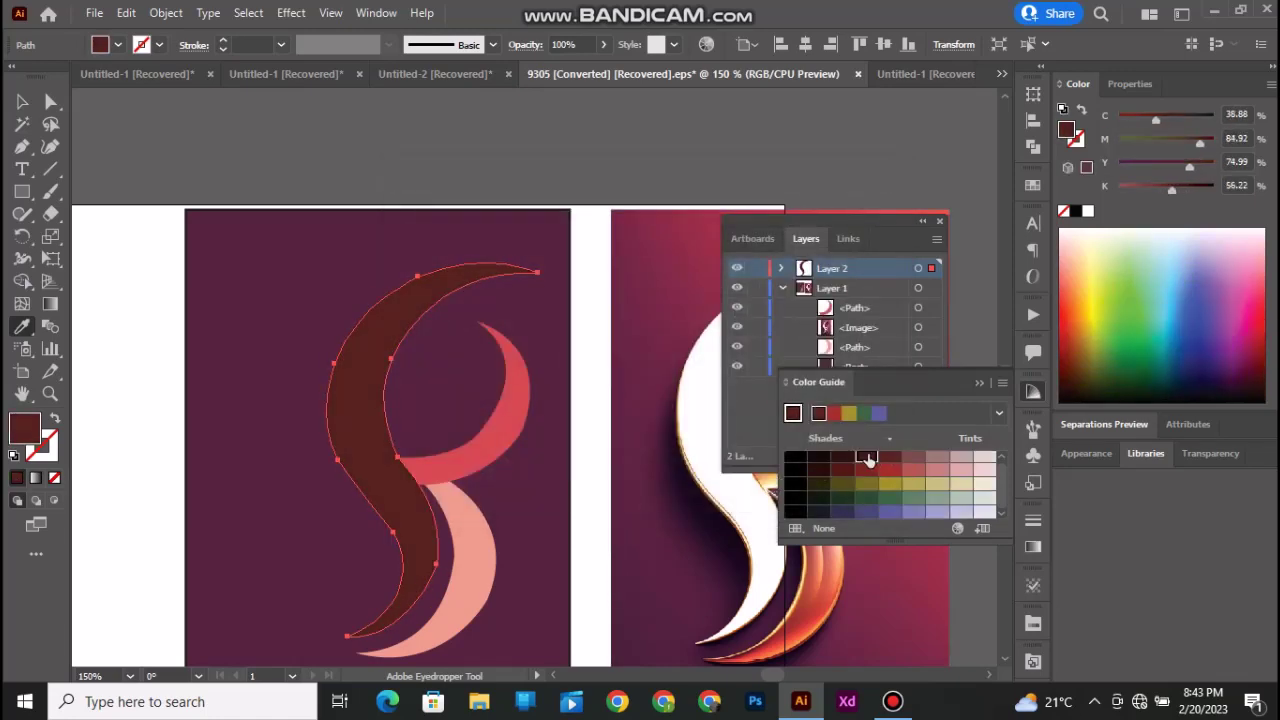
{"action": "left_click", "coordinate": [868, 458]}
Try several Color Guide shades as the bowl's fill, including a strong red and a pale pinkish grey
{"action": "left_click", "coordinate": [21, 101]}
{"action": "left_click", "coordinate": [508, 385]}
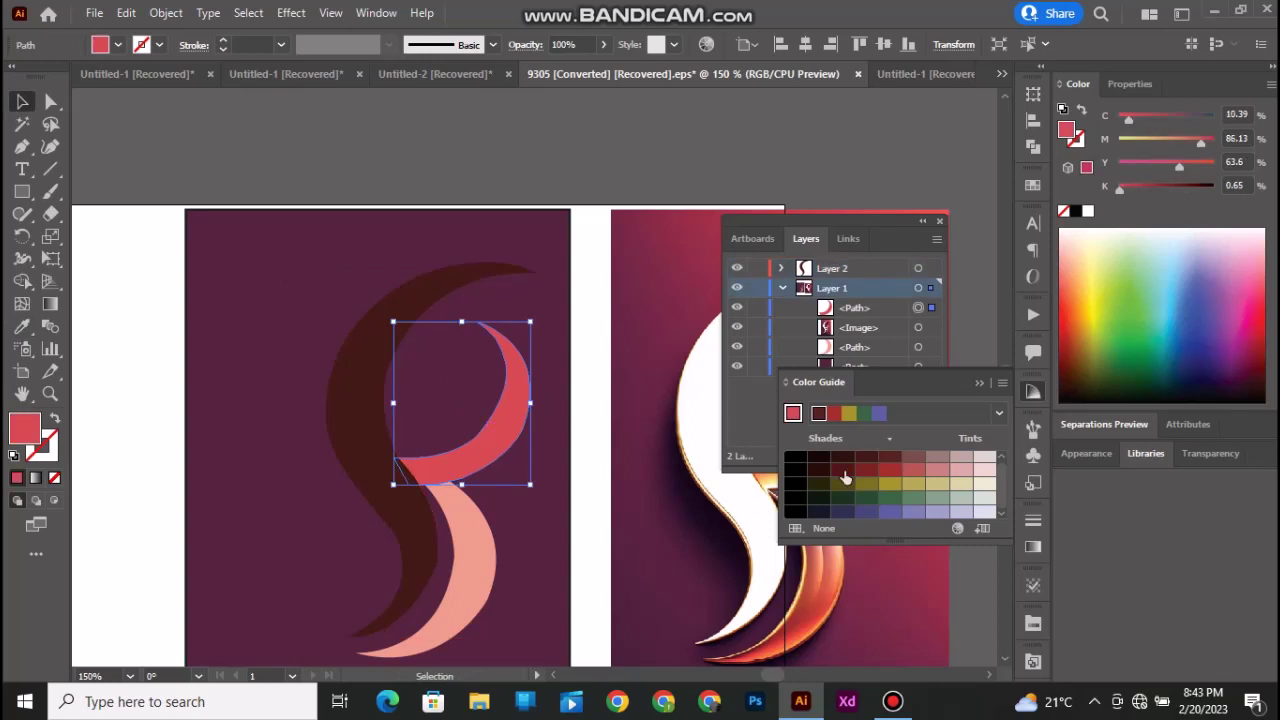
{"action": "left_click", "coordinate": [845, 469]}
{"action": "left_click", "coordinate": [889, 470]}
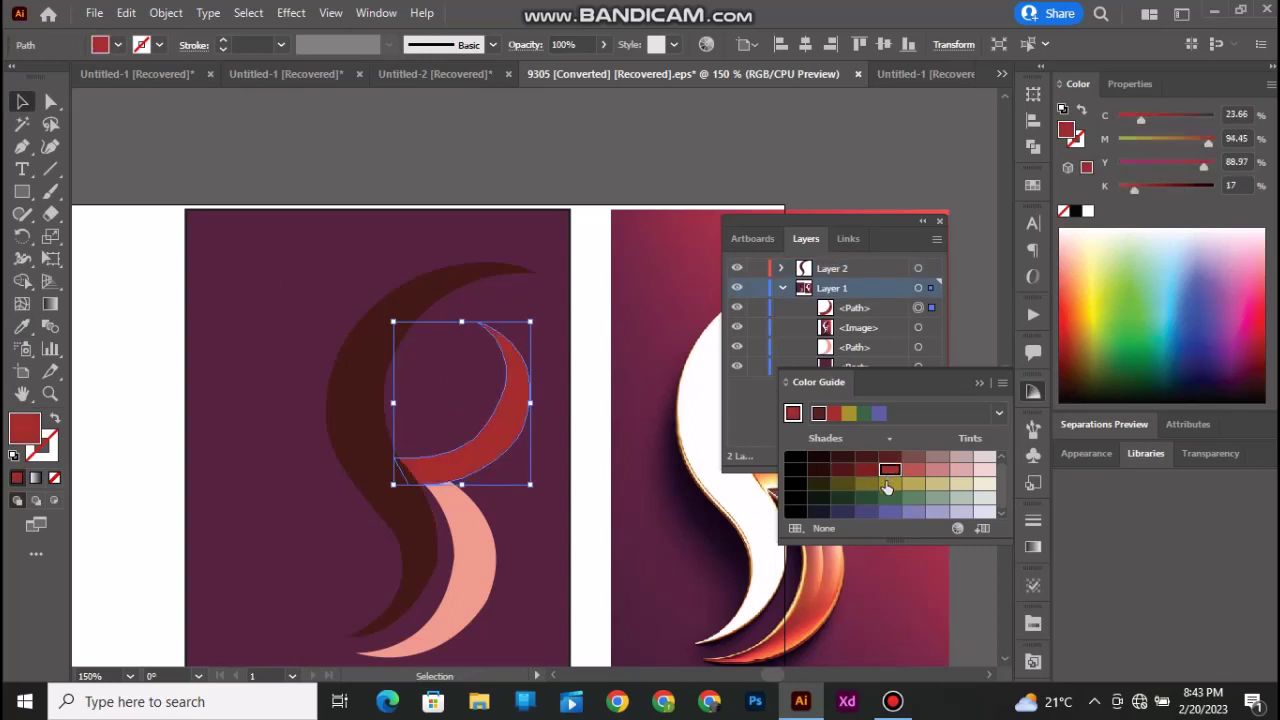
{"action": "left_click", "coordinate": [887, 485]}
{"action": "left_click", "coordinate": [866, 484]}
{"action": "left_click", "coordinate": [987, 457]}
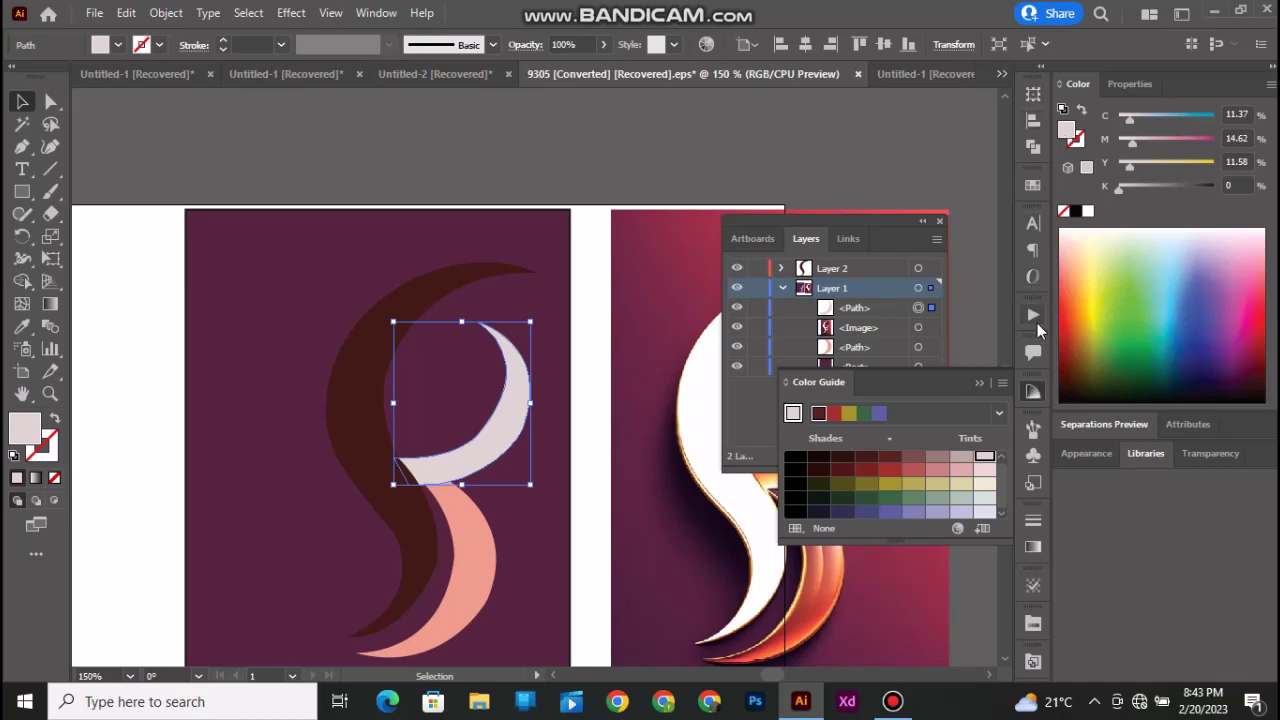
Apply a linear white-to-black gradient to the bowl's fill
{"action": "left_click", "coordinate": [1028, 548]}
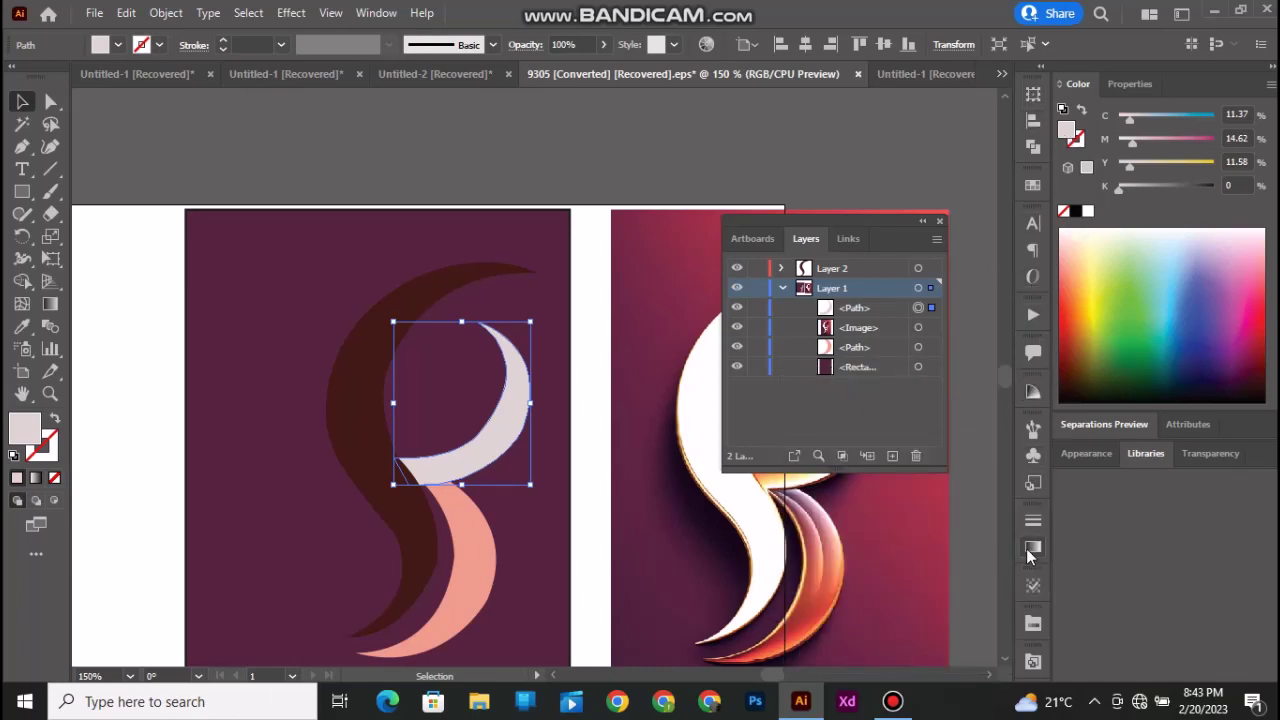
{"action": "left_click", "coordinate": [877, 483]}
{"action": "left_click", "coordinate": [933, 595]}
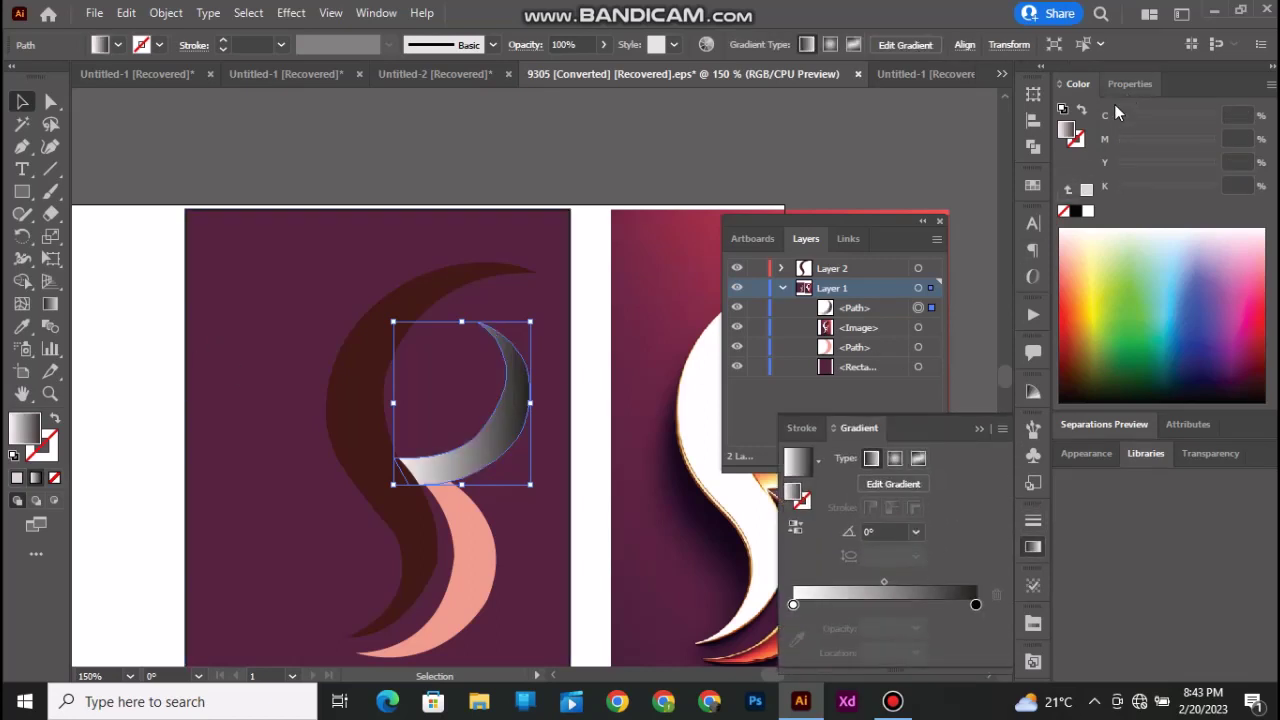
Attach the Color Guide above the Layers panel, shift that group aside, and float the Gradient panel beside it
{"action": "left_click", "coordinate": [1033, 394]}
{"action": "left_click_drag", "start_coordinate": [907, 365], "coordinate": [759, 253]}
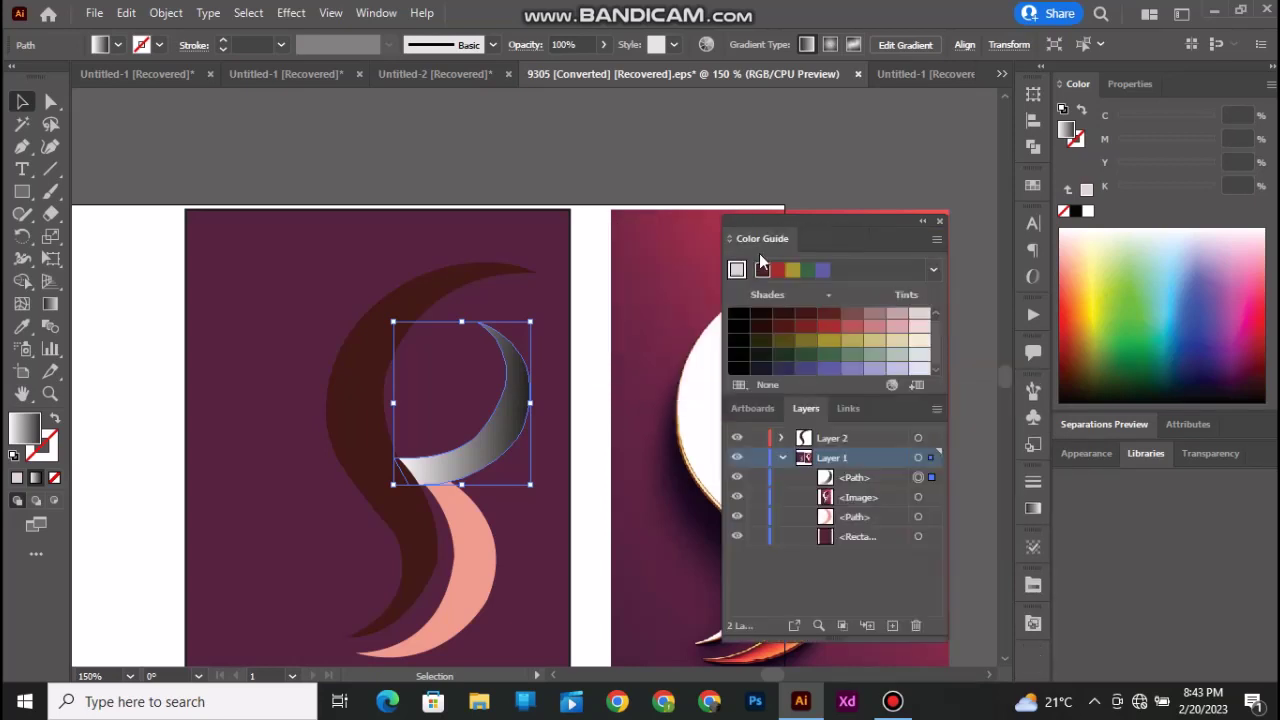
{"action": "left_click_drag", "start_coordinate": [882, 233], "coordinate": [790, 191]}
{"action": "left_click", "coordinate": [1036, 512]}
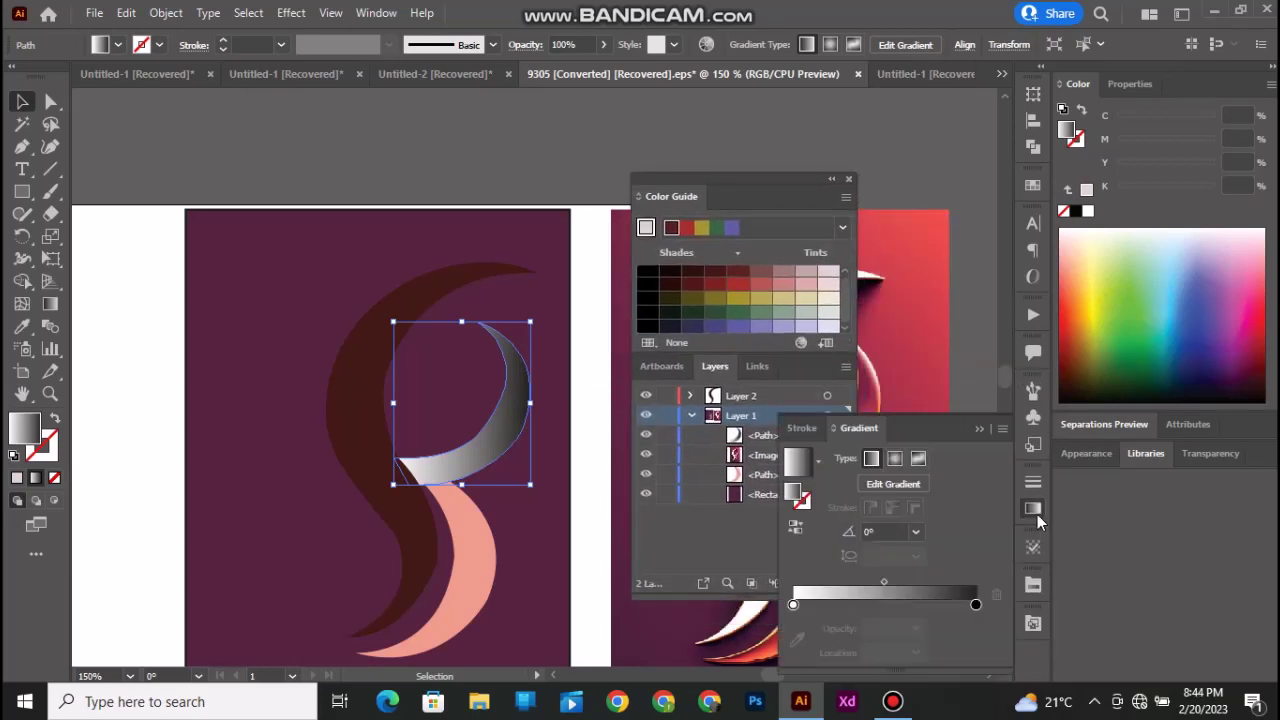
{"action": "mouse_move", "coordinate": [954, 427]}
{"action": "left_mouse_down"}
{"action": "mouse_move", "coordinate": [1065, 239]}
{"action": "mouse_move", "coordinate": [1196, 230]}
{"action": "left_mouse_up"}
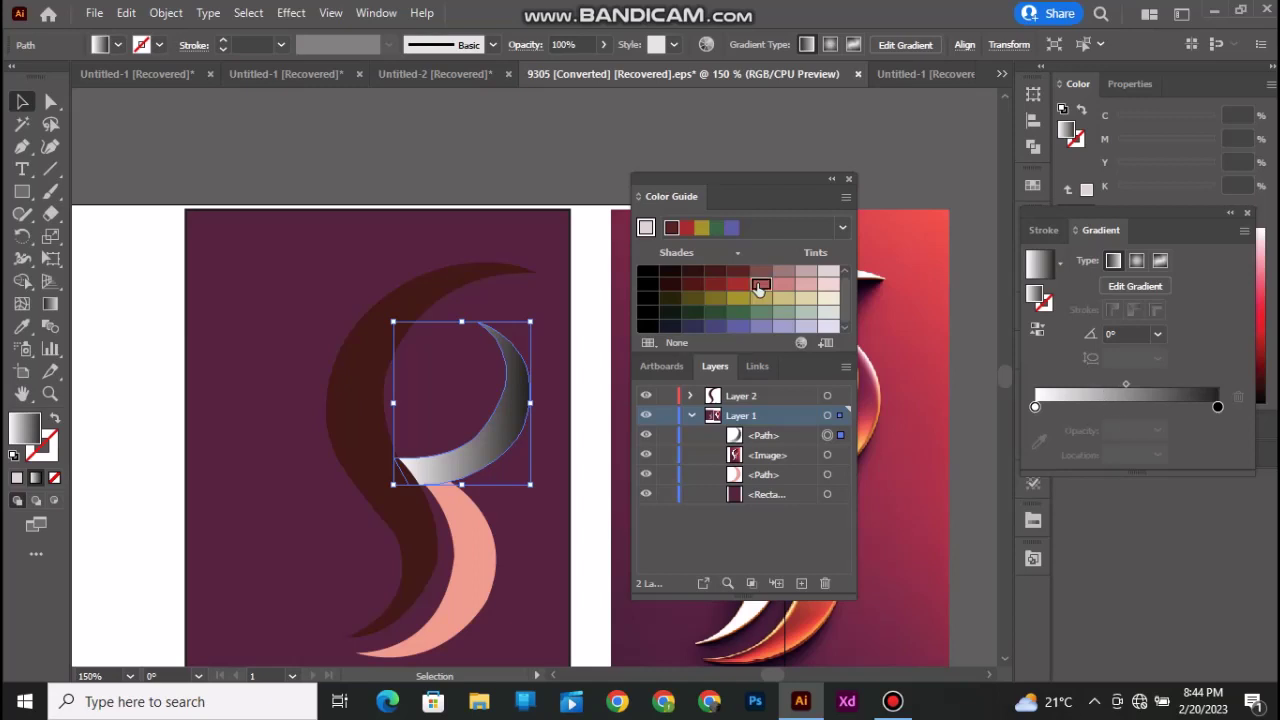
Colour the bowl gradient's start stop muted red and end stop deep red, and add a pale lavender stop at about 36%
{"action": "left_click", "coordinate": [1035, 404]}
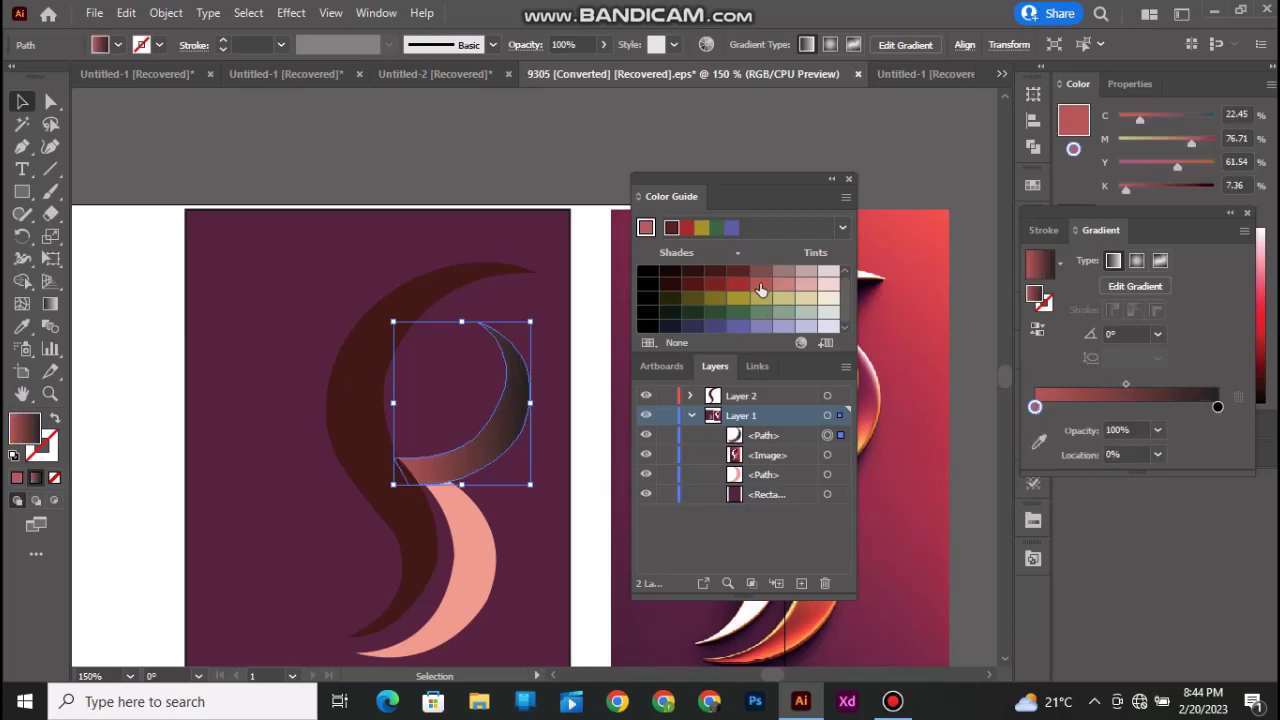
{"action": "left_click", "coordinate": [1217, 406]}
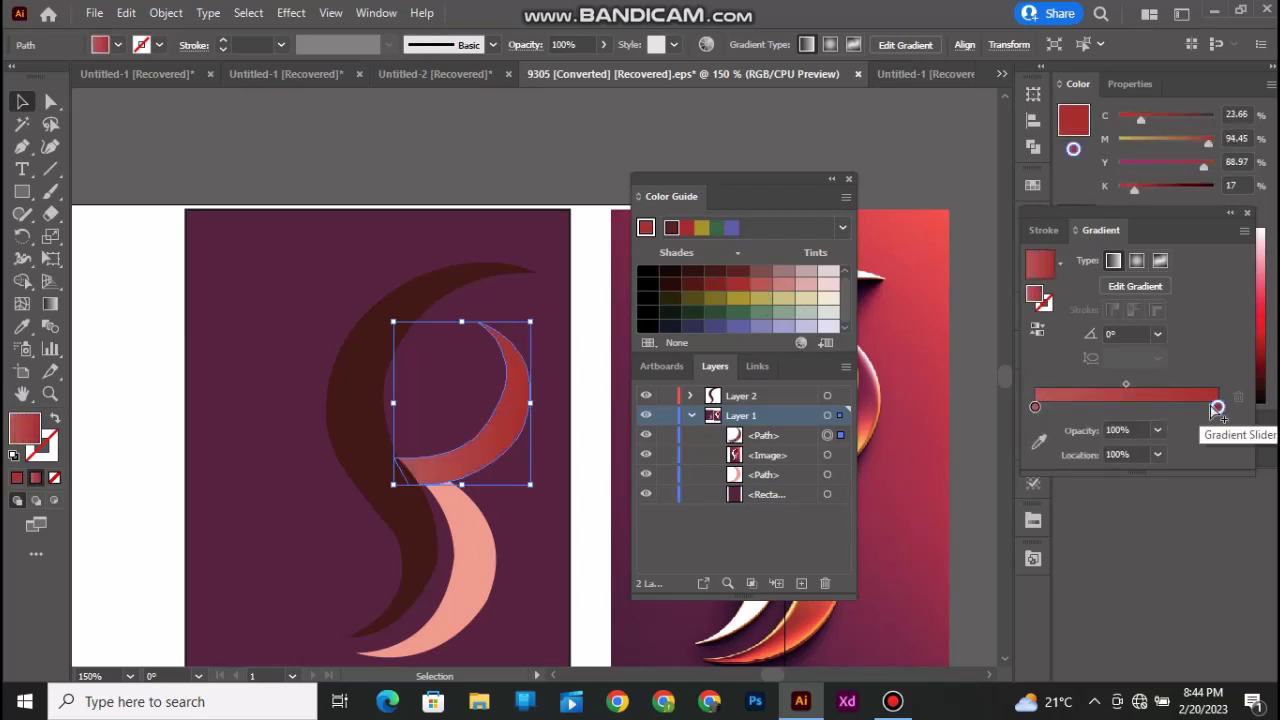
{"action": "left_click", "coordinate": [1100, 404]}
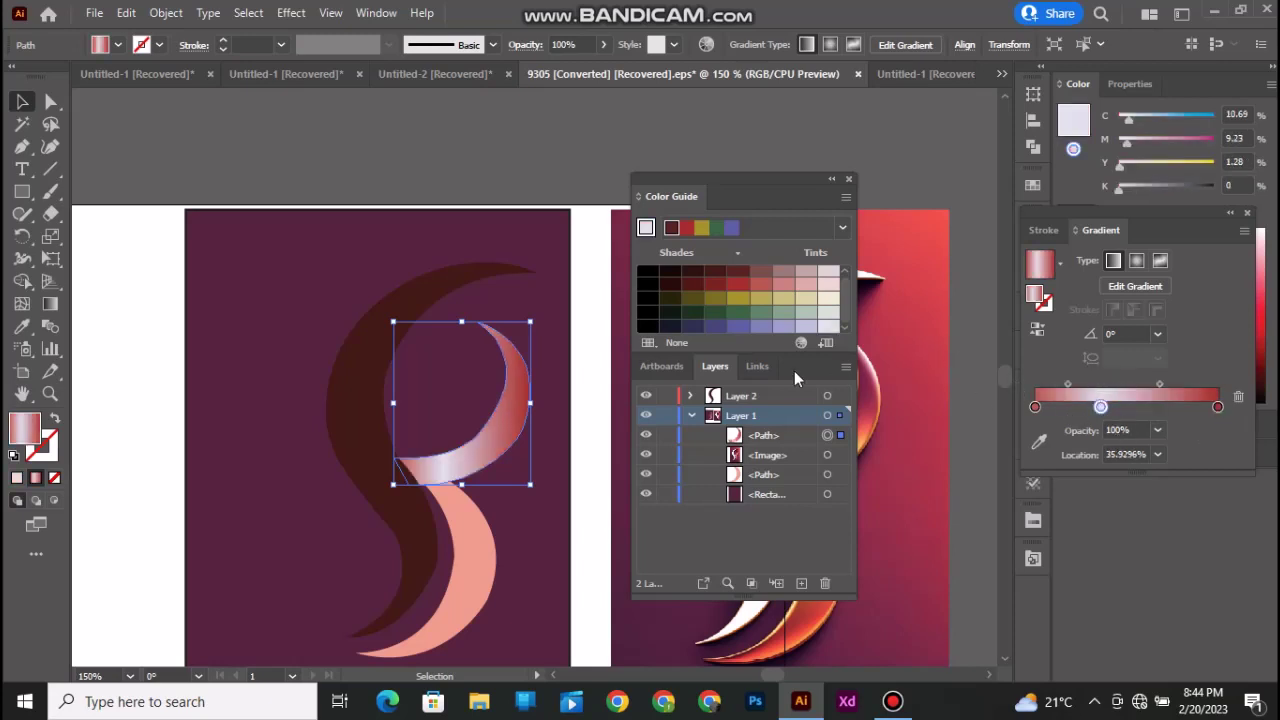
Apply the red-and-lavender linear gradient to the letter's stem, adding a dark red stop at about 4%
{"action": "left_click", "coordinate": [512, 279]}
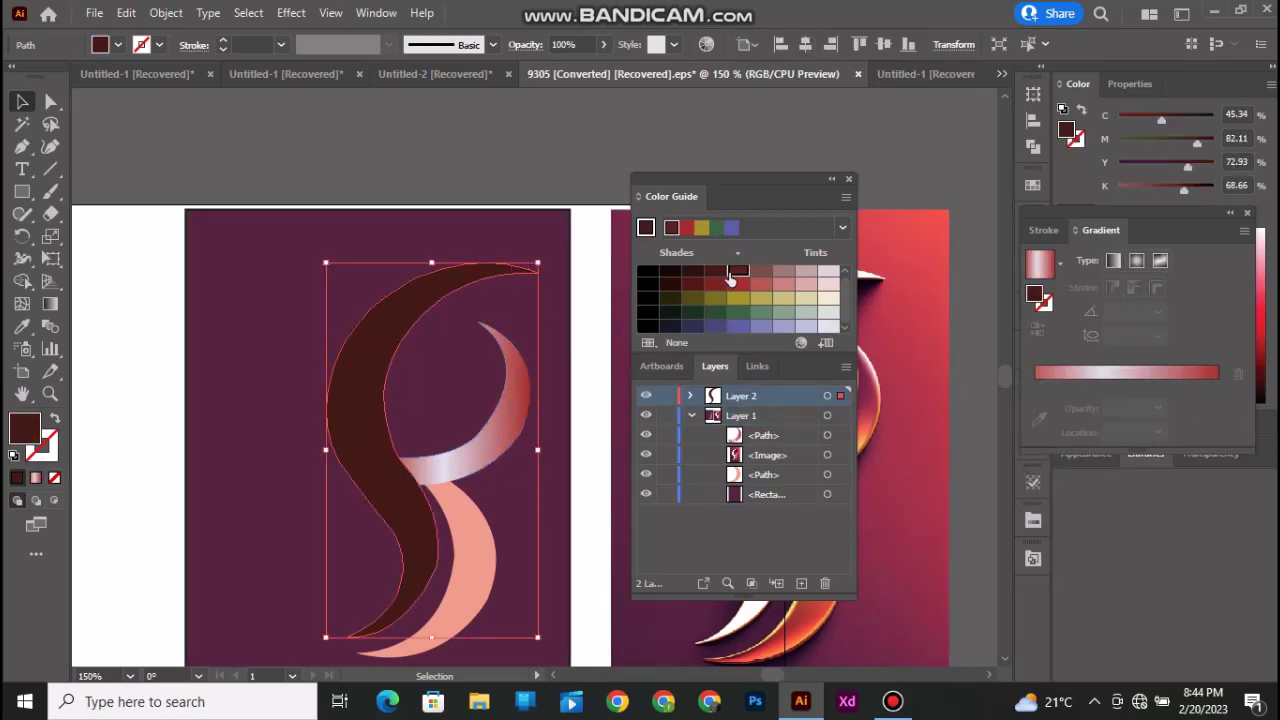
{"action": "left_click_drag", "start_coordinate": [729, 272], "coordinate": [1043, 388]}
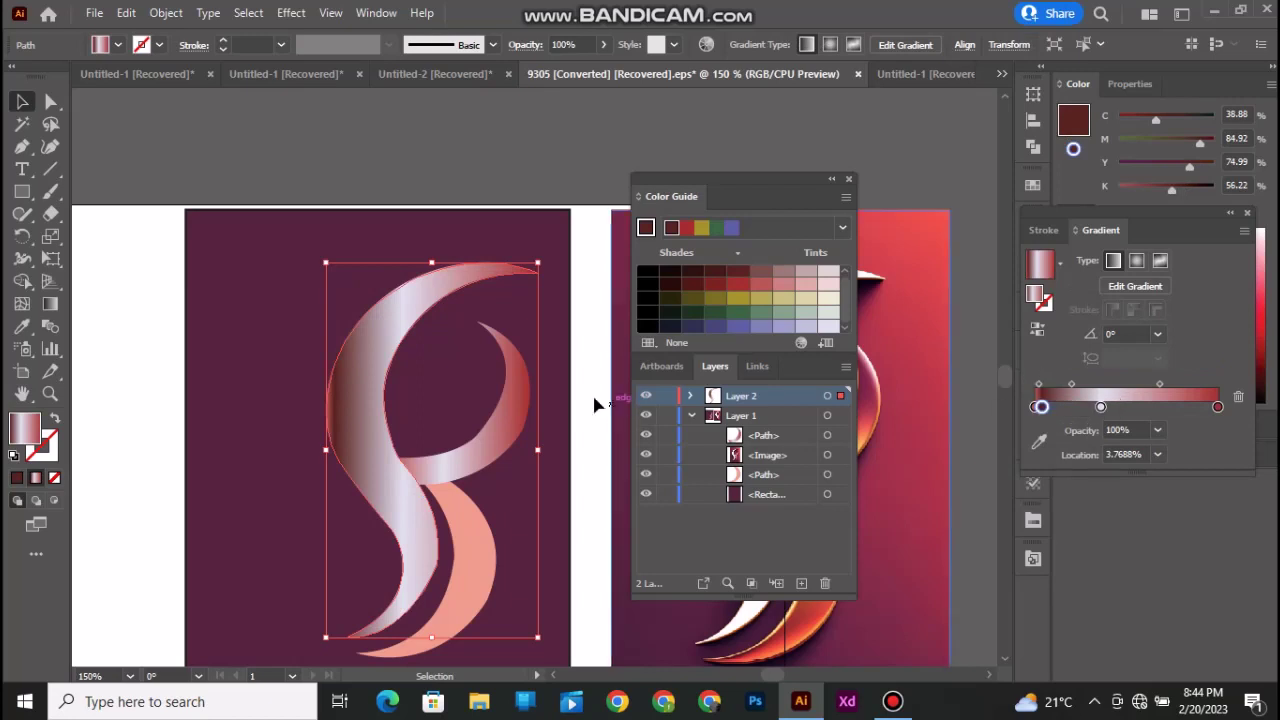
Try violet on the lower tail, then give it the linear gradient with added black, violet and pale grey stops and no red end stop
{"action": "left_click", "coordinate": [488, 515]}
{"action": "left_click", "coordinate": [737, 327]}
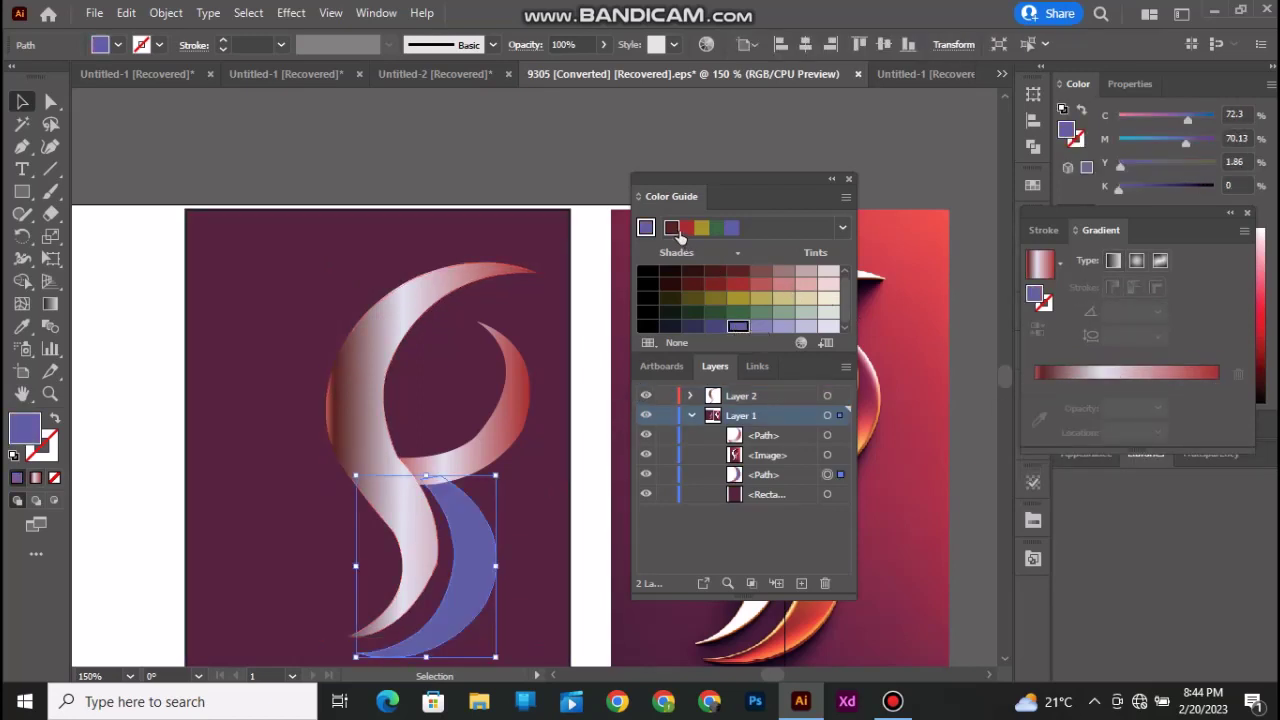
{"action": "left_click", "coordinate": [1068, 381]}
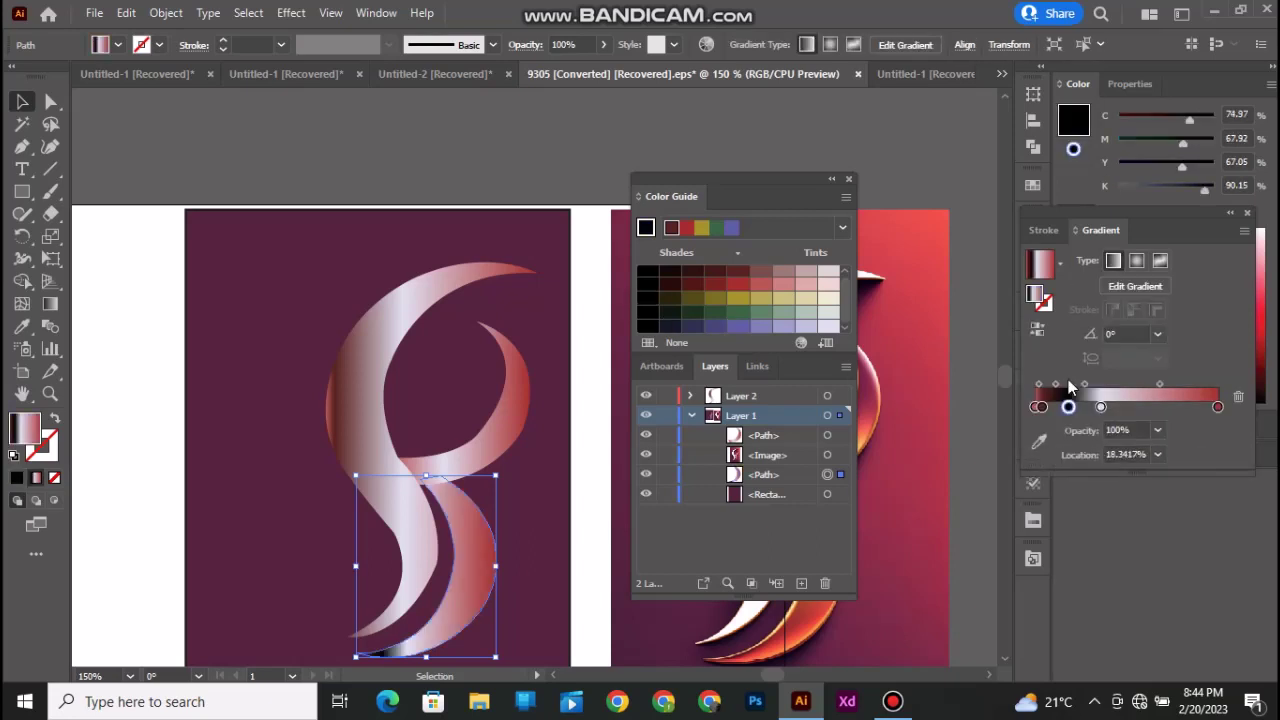
{"action": "left_click_drag", "start_coordinate": [1118, 405], "coordinate": [1142, 399]}
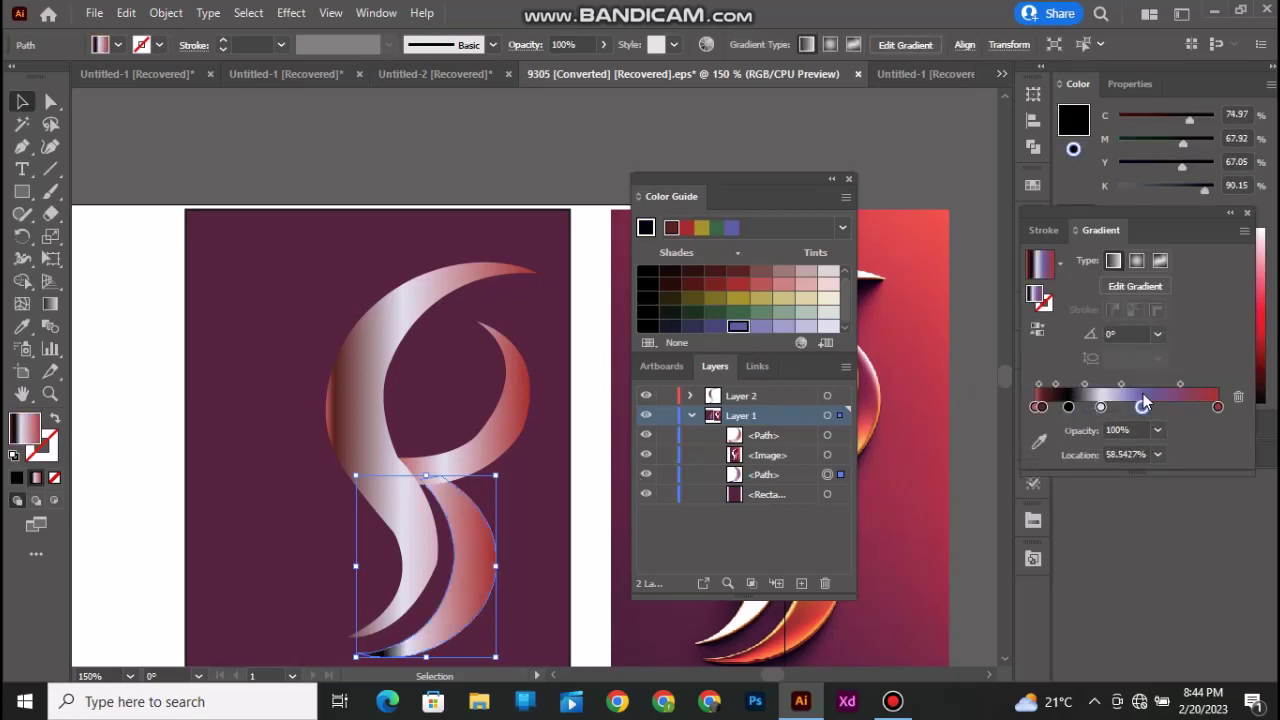
{"action": "left_click", "coordinate": [1177, 400]}
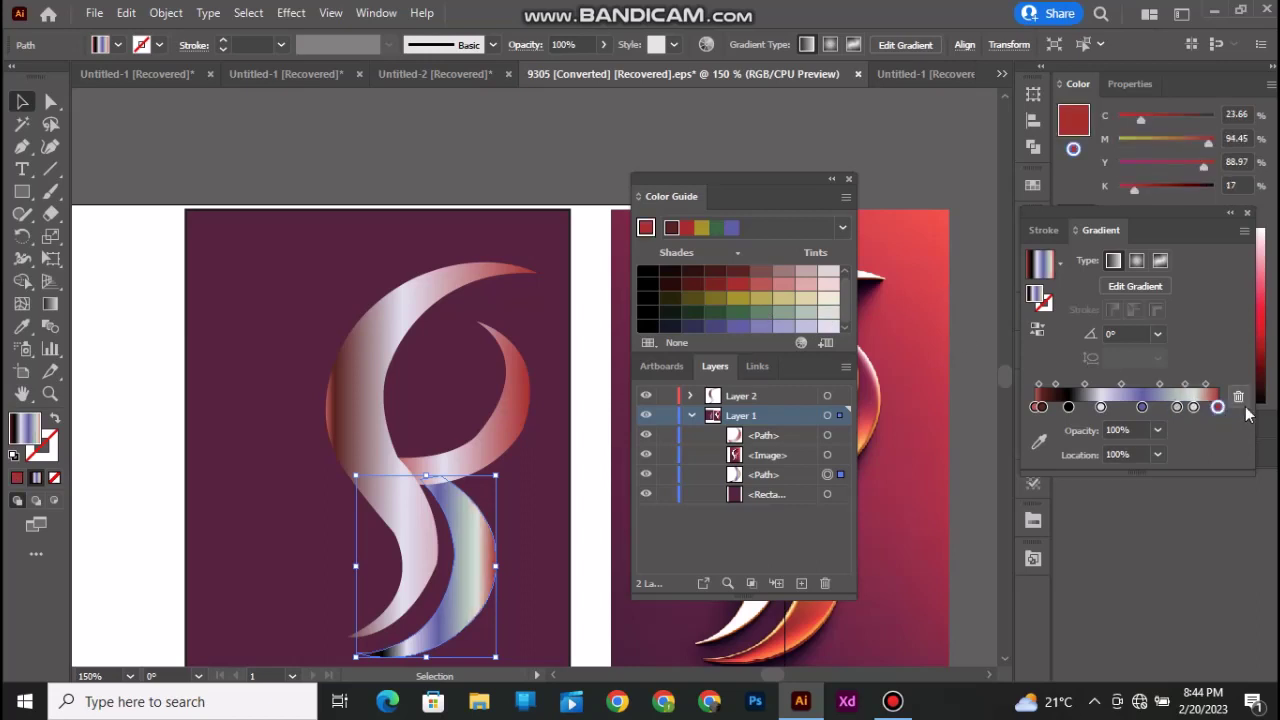
{"action": "left_click_drag", "start_coordinate": [1217, 406], "coordinate": [983, 443]}
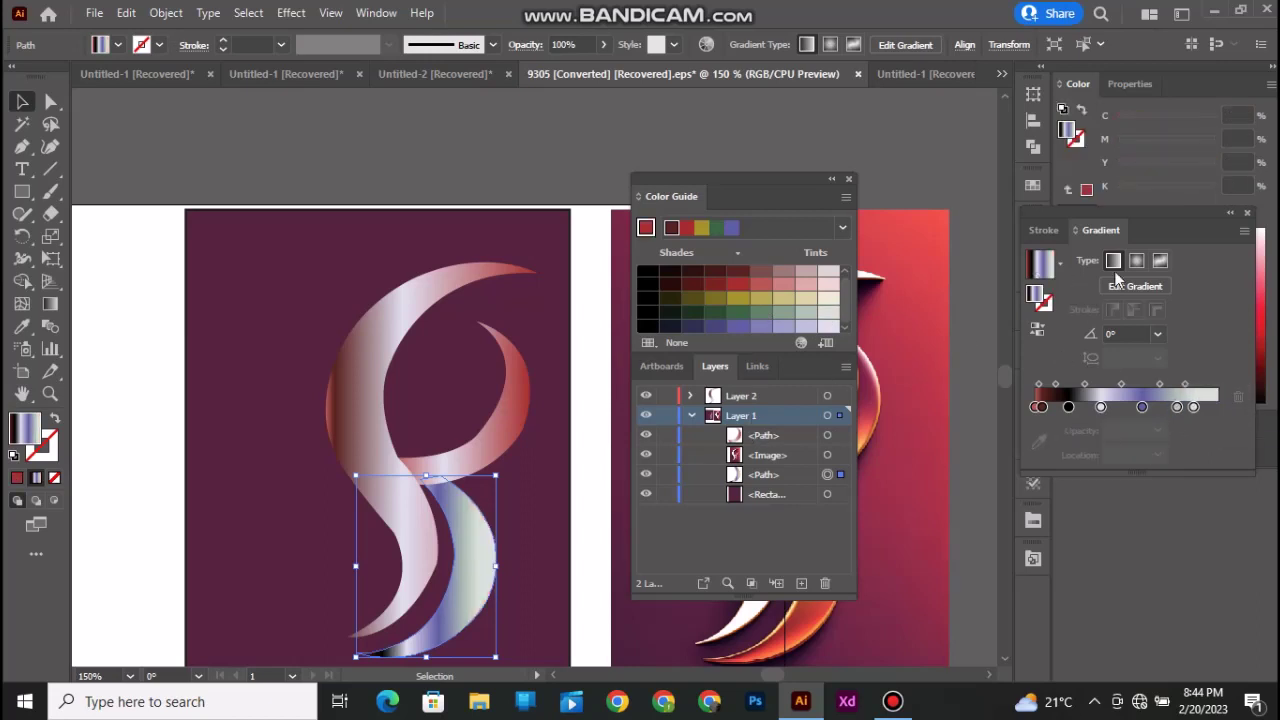
Try a radial gradient on the lower tail, return it to linear, and reposition its stops and end point directly on the artwork
{"action": "left_click", "coordinate": [1138, 261]}
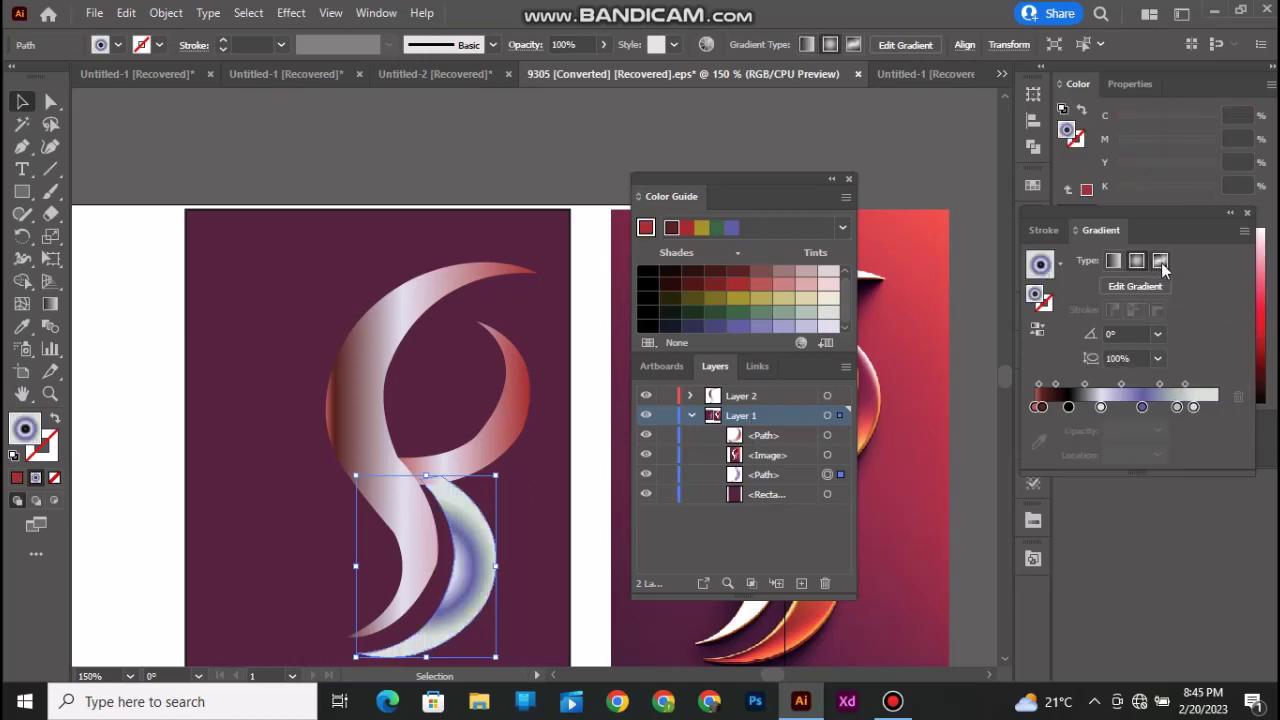
{"action": "left_click", "coordinate": [1111, 261]}
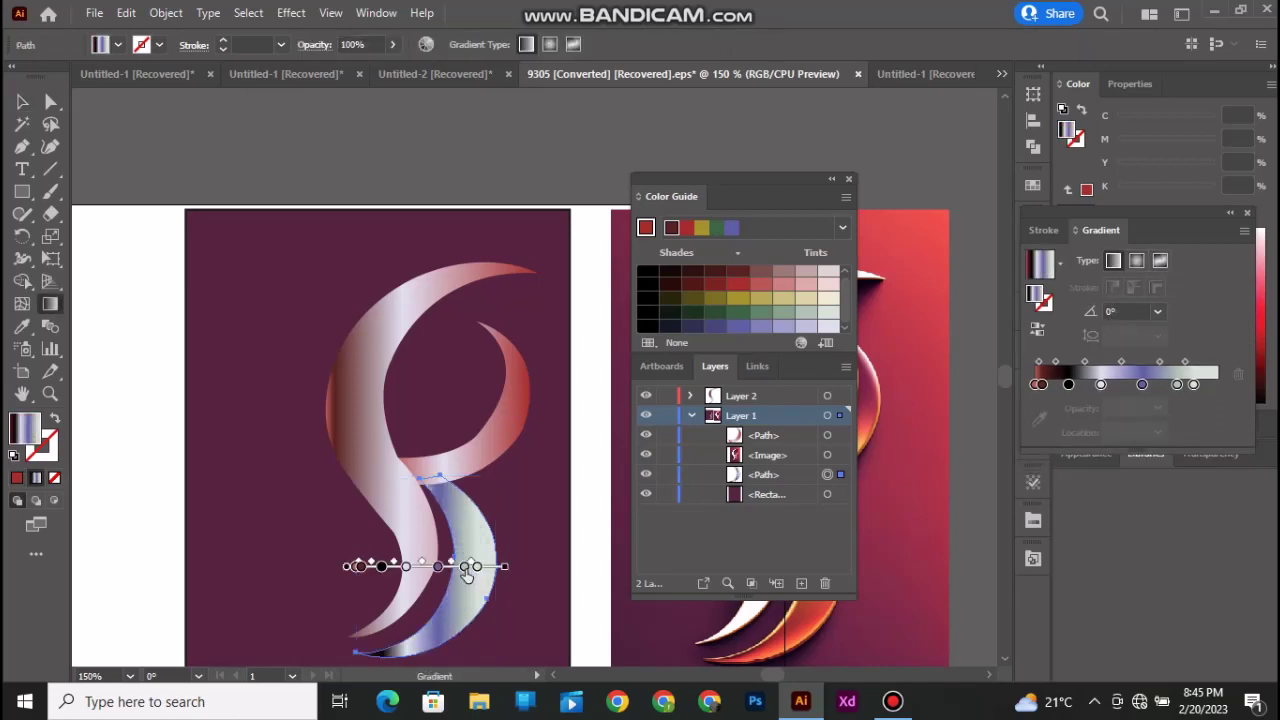
{"action": "left_click_drag", "start_coordinate": [466, 568], "coordinate": [401, 567]}
{"action": "mouse_move", "coordinate": [504, 568]}
{"action": "left_mouse_down"}
{"action": "mouse_move", "coordinate": [449, 566]}
{"action": "mouse_move", "coordinate": [540, 553]}
{"action": "mouse_move", "coordinate": [541, 513]}
{"action": "mouse_move", "coordinate": [521, 539]}
{"action": "left_mouse_up"}
{"action": "left_click", "coordinate": [528, 518]}
{"action": "key", "text": "Delete"}
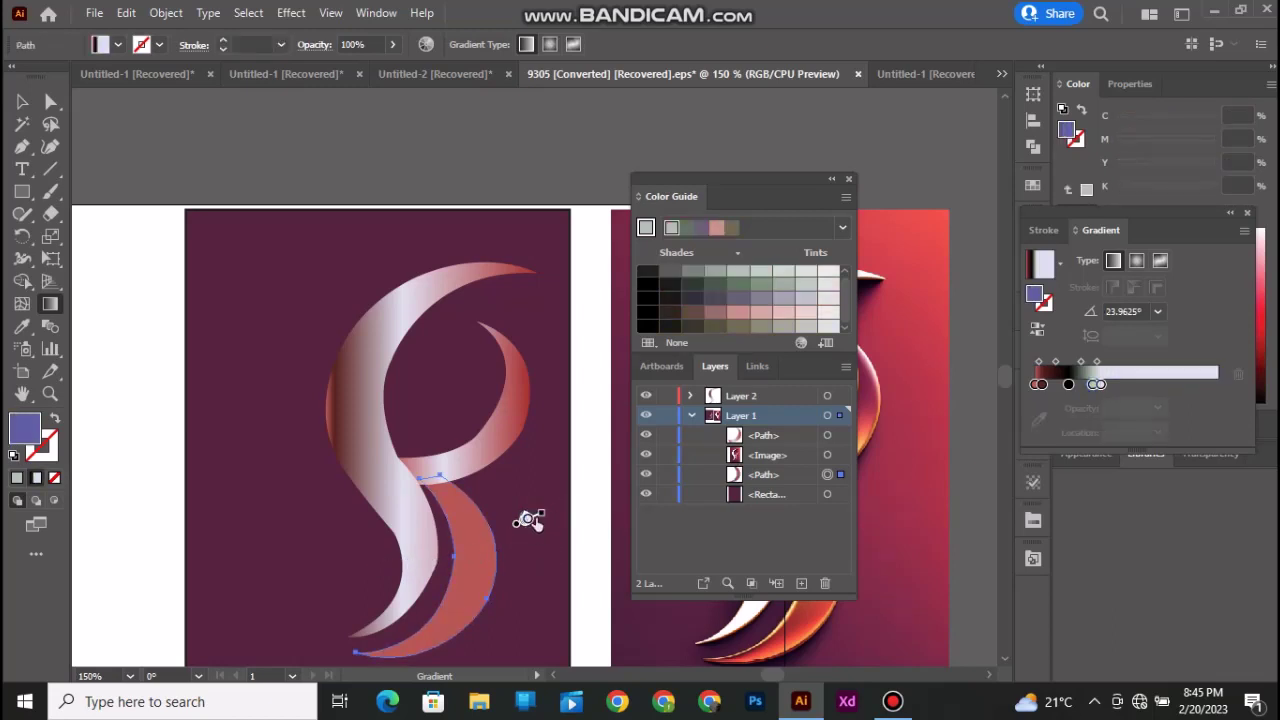
Make the lower tail's gradient radial, shift its lavender stop, add a pale grey stop at about 61%, and deselect the tail
{"action": "left_click", "coordinate": [1138, 262]}
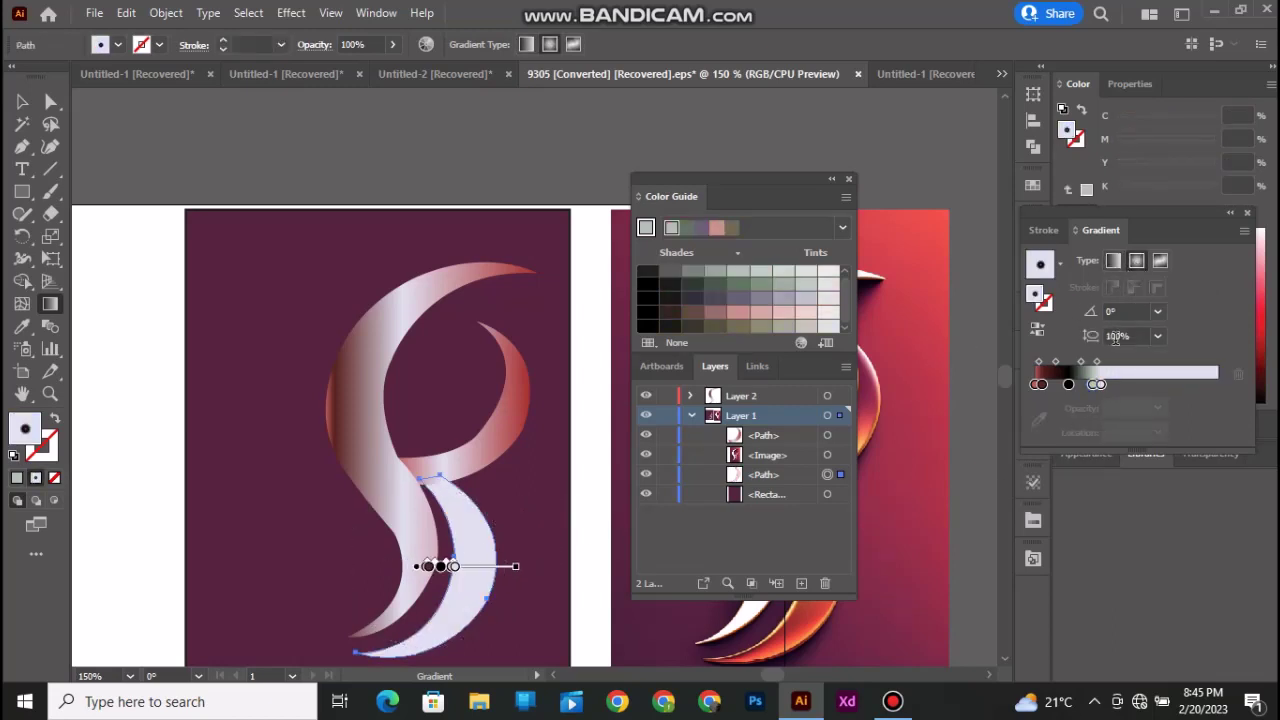
{"action": "left_click_drag", "start_coordinate": [1102, 384], "coordinate": [1118, 384]}
{"action": "left_click", "coordinate": [1145, 384]}
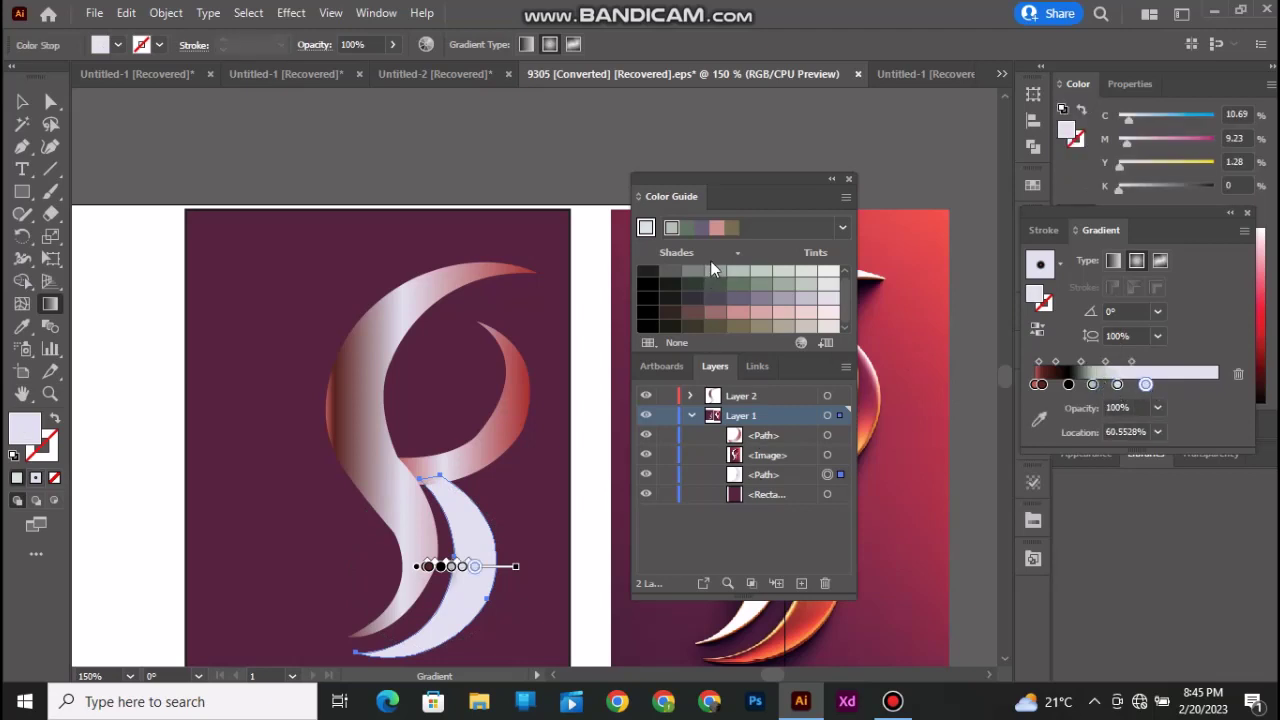
{"action": "left_click", "coordinate": [750, 292]}
{"action": "left_click", "coordinate": [803, 297]}
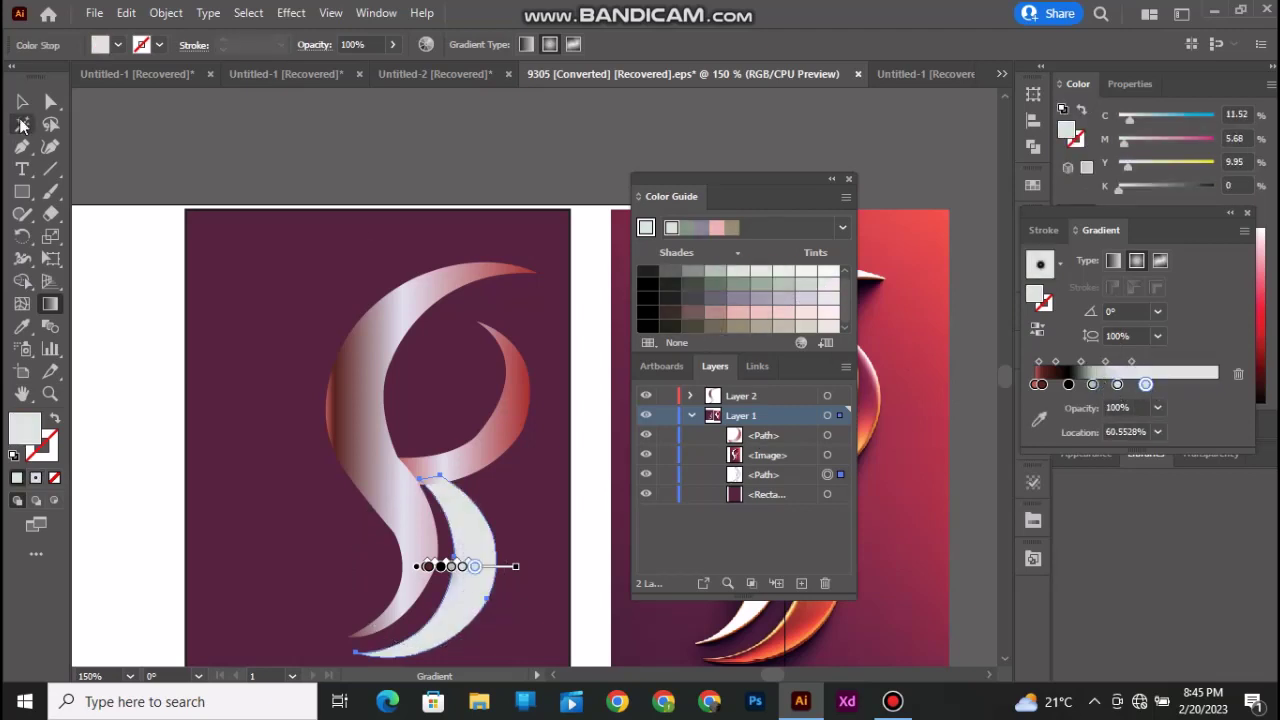
{"action": "left_click", "coordinate": [21, 101]}
{"action": "left_click", "coordinate": [143, 127]}
Show the Swatches panel and fill the stem with TOYO 0164 orange after trying TOYO 0012 pink
{"action": "scroll", "coordinate": [380, 523], "scroll_direction": "up", "scroll_amount": 2}
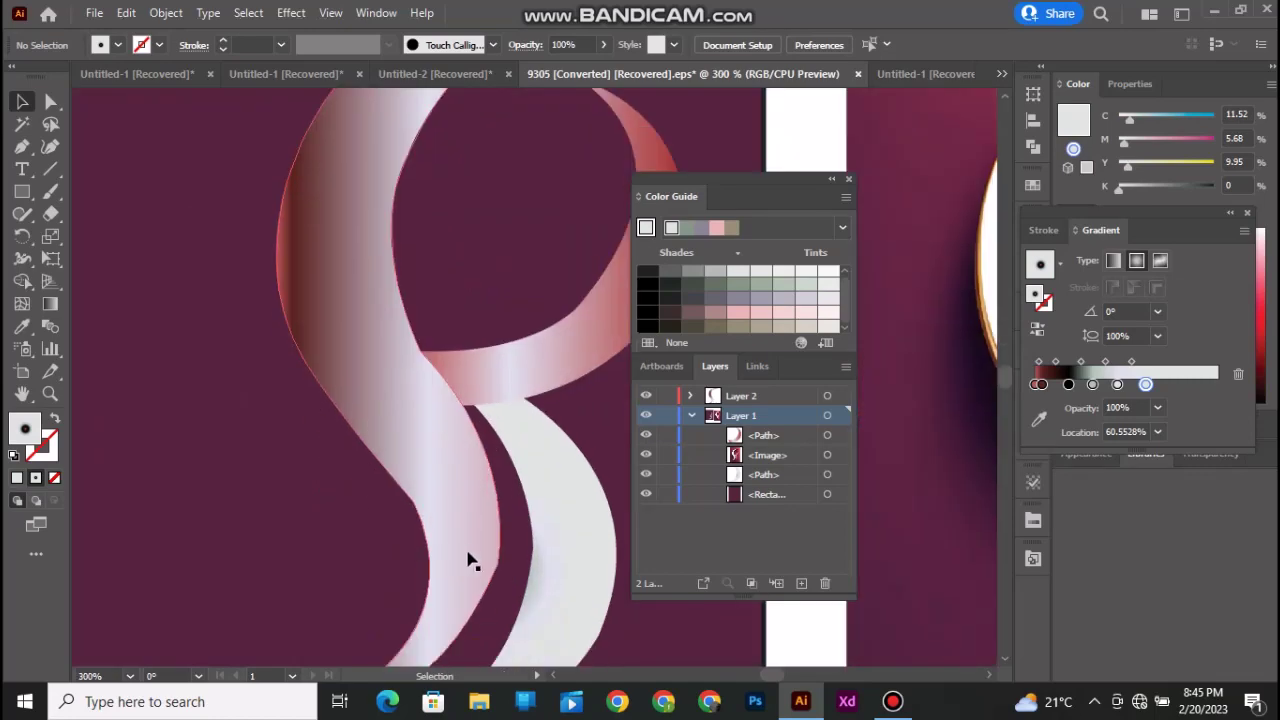
{"action": "scroll", "coordinate": [471, 560], "scroll_direction": "down", "scroll_amount": 3}
{"action": "scroll", "coordinate": [389, 480], "scroll_direction": "down", "scroll_amount": 3}
{"action": "scroll", "coordinate": [486, 434], "scroll_direction": "up", "scroll_amount": 1}
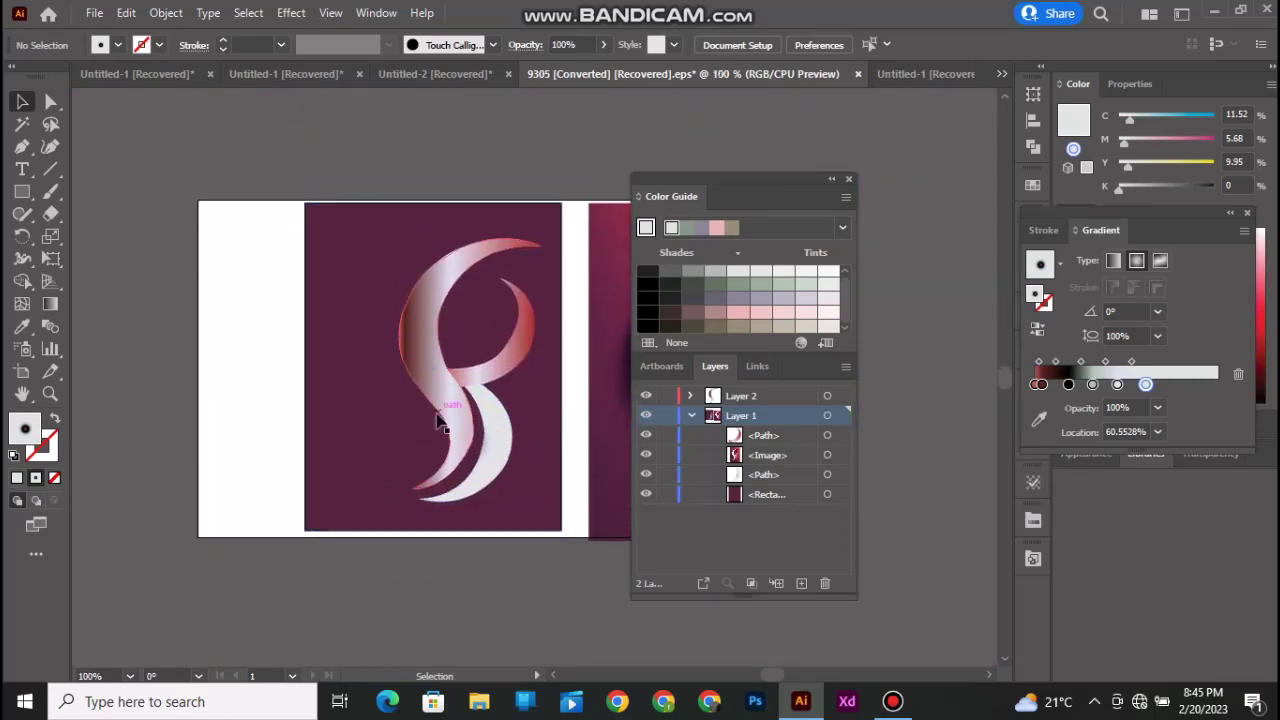
{"action": "left_click", "coordinate": [443, 420]}
{"action": "left_click", "coordinate": [376, 12]}
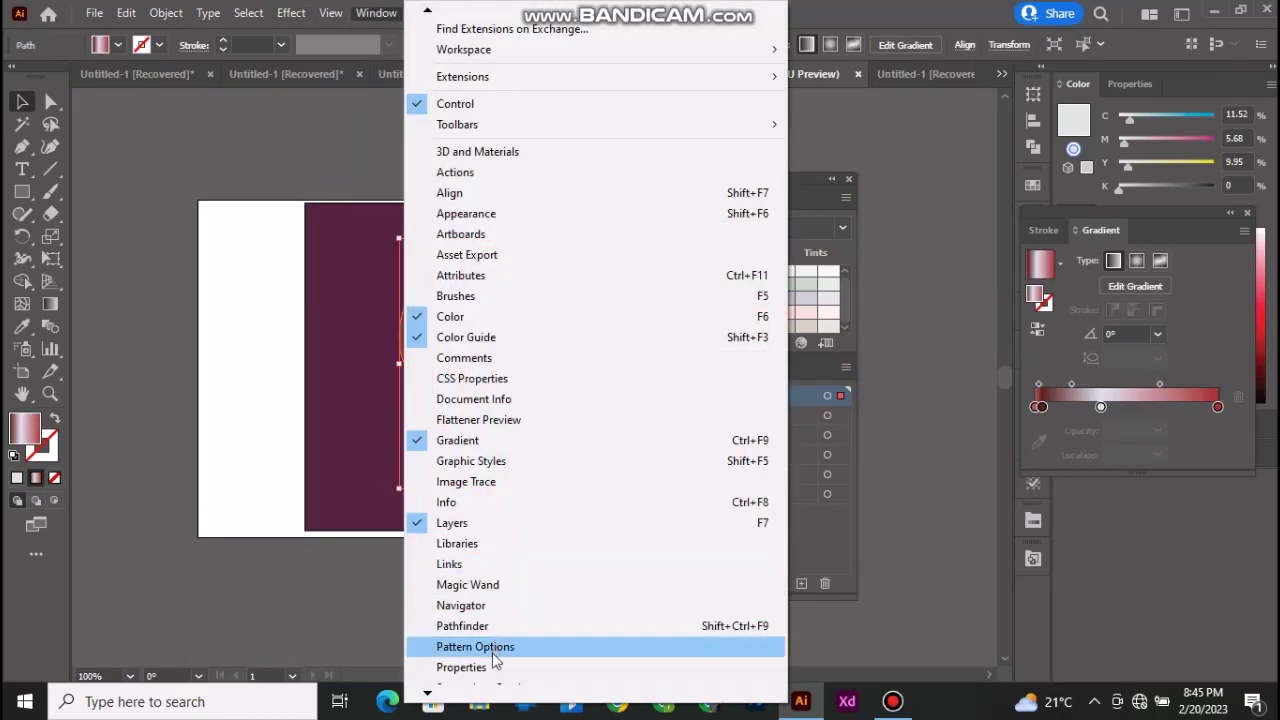
{"action": "scroll", "coordinate": [468, 600], "scroll_direction": "down", "scroll_amount": 5}
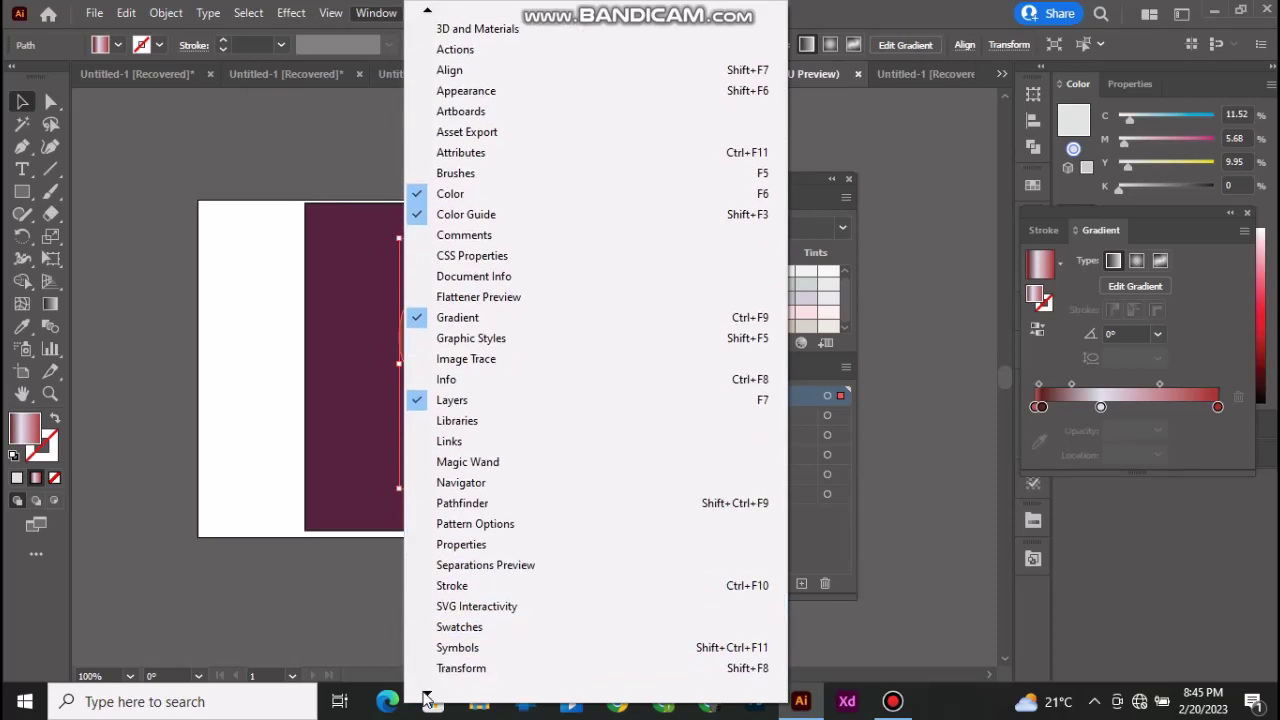
{"action": "left_click", "coordinate": [462, 545]}
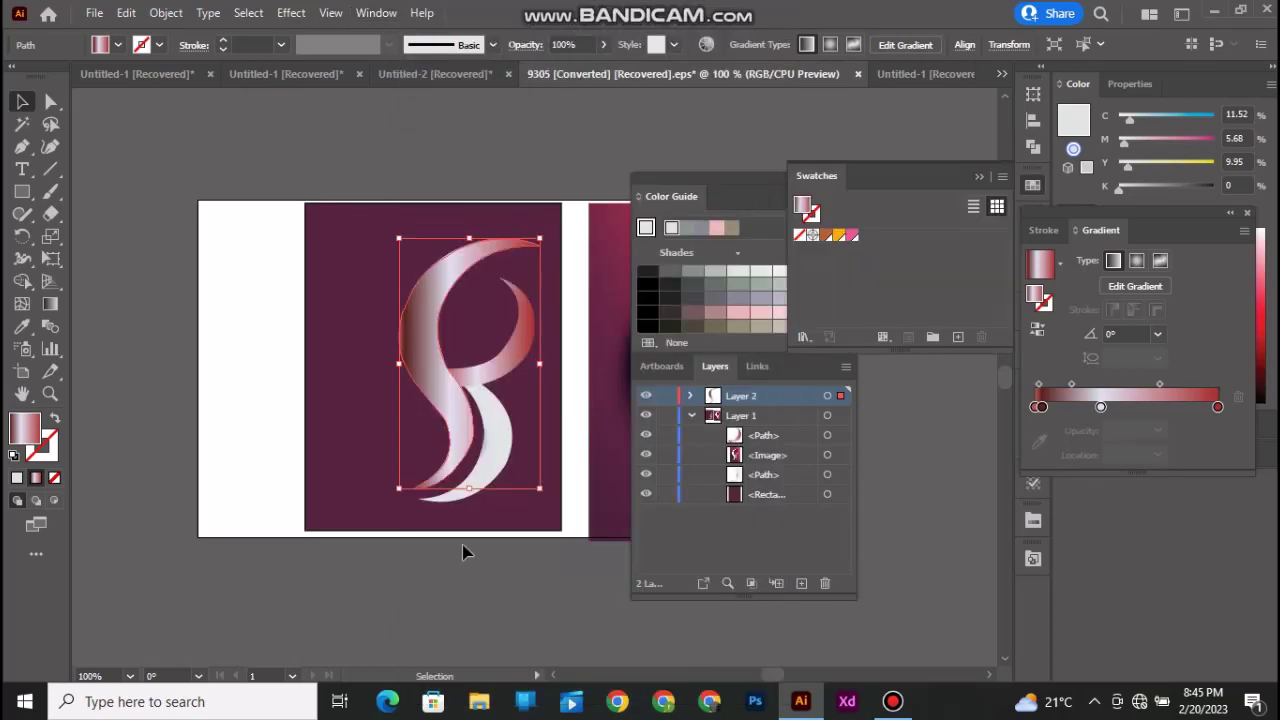
{"action": "left_click", "coordinate": [851, 236]}
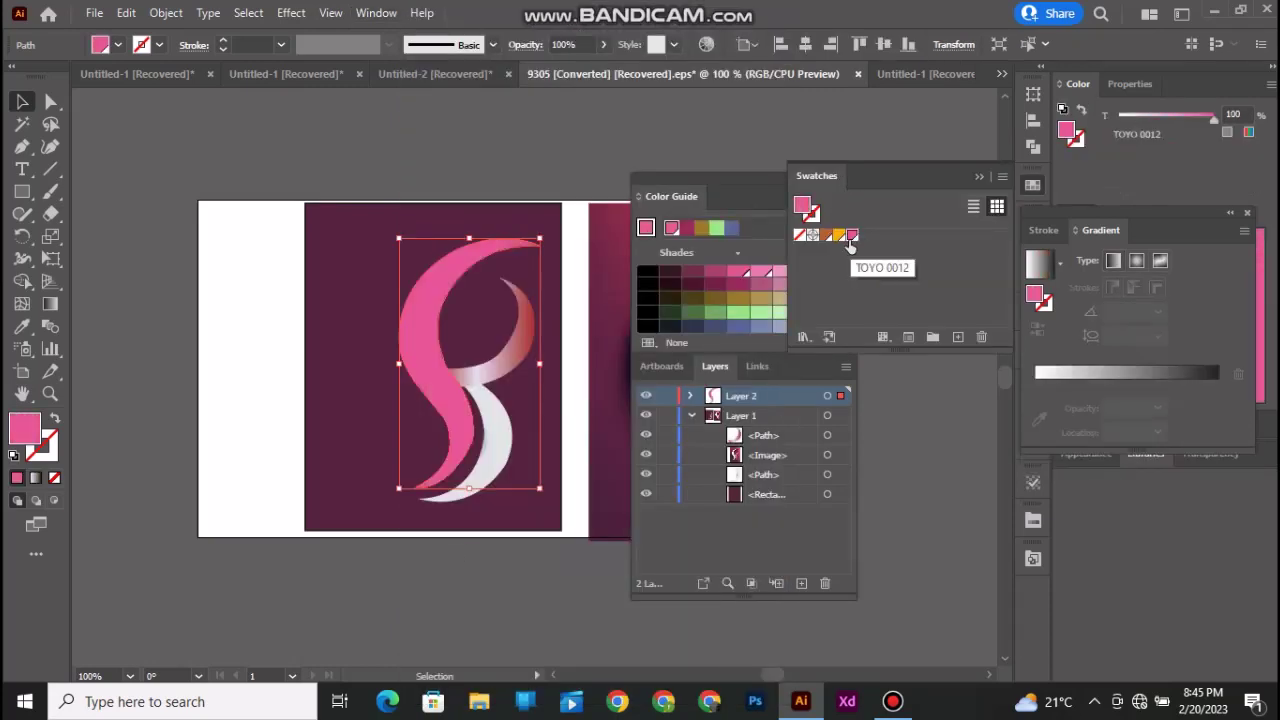
{"action": "left_click", "coordinate": [839, 236]}
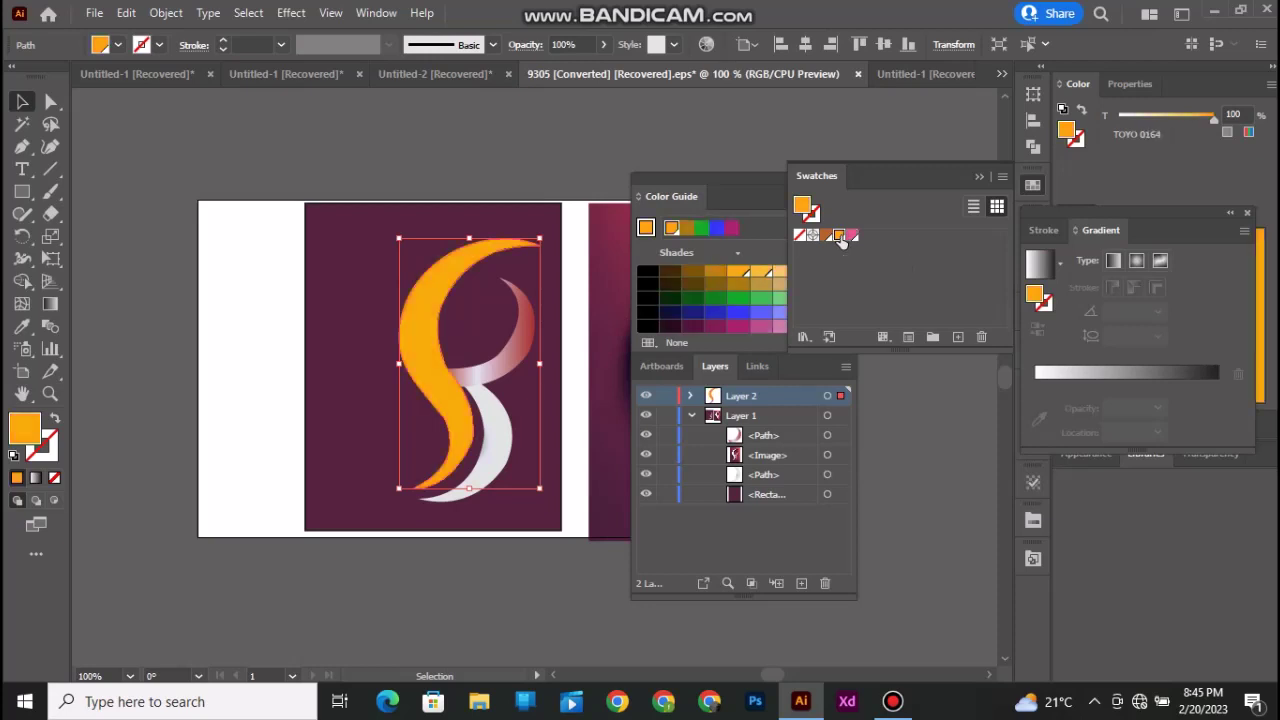
Fill the bowl and the lower tail with the TOYO 0164 orange swatch, trying TOYO 0166 brown on the tail
{"action": "left_click", "coordinate": [503, 366]}
{"action": "left_click", "coordinate": [829, 241]}
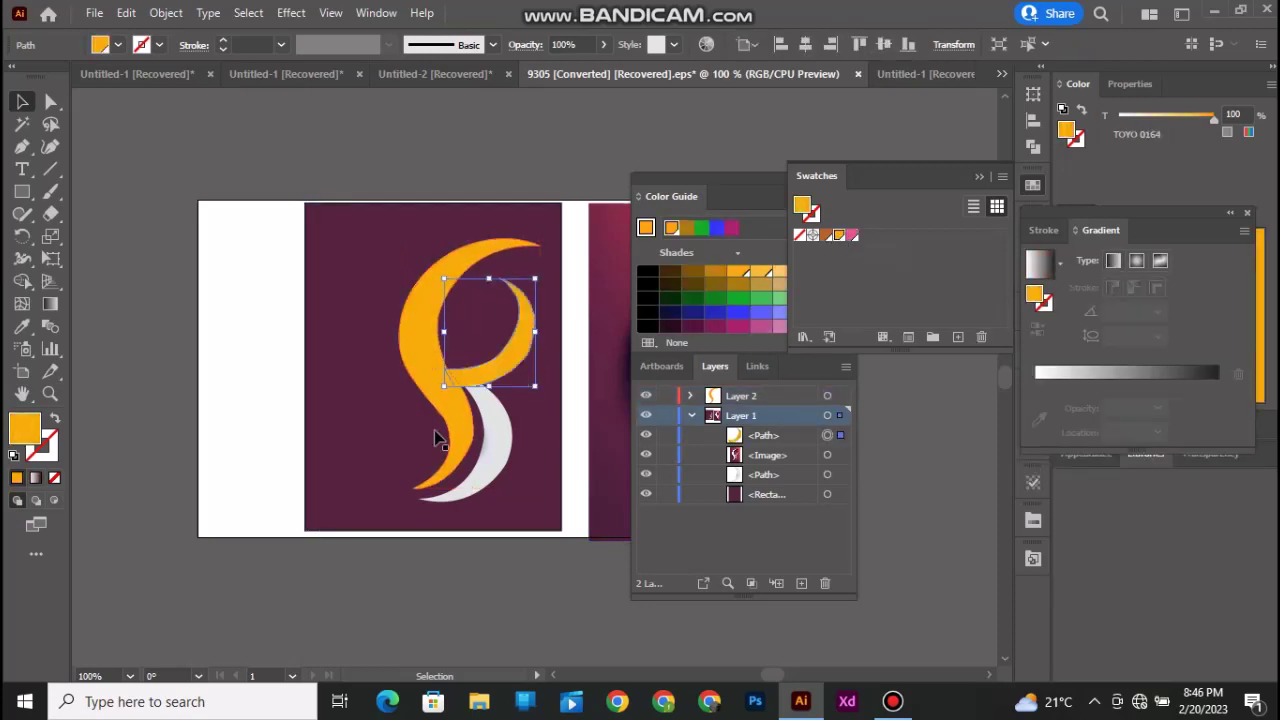
{"action": "left_click", "coordinate": [465, 440]}
{"action": "left_click", "coordinate": [824, 236]}
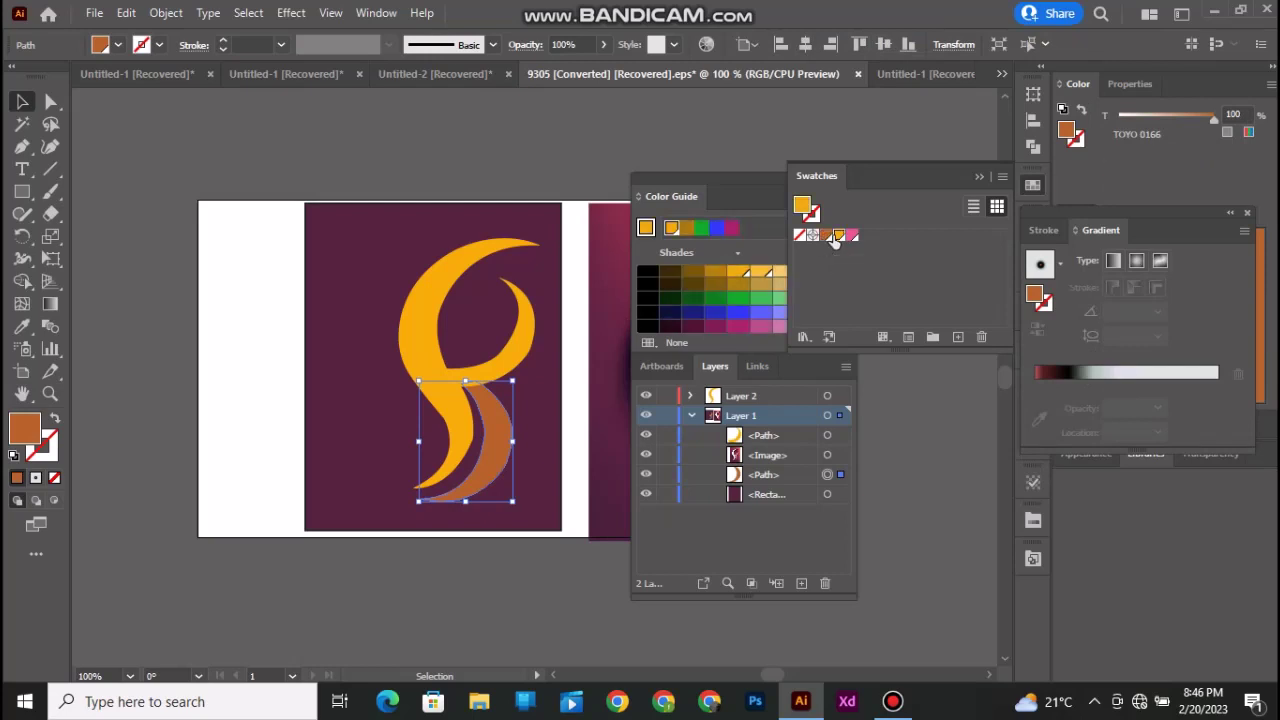
{"action": "left_click", "coordinate": [839, 236]}
{"action": "left_click", "coordinate": [545, 238]}
{"action": "scroll", "coordinate": [366, 343], "scroll_direction": "right", "scroll_amount": 2}
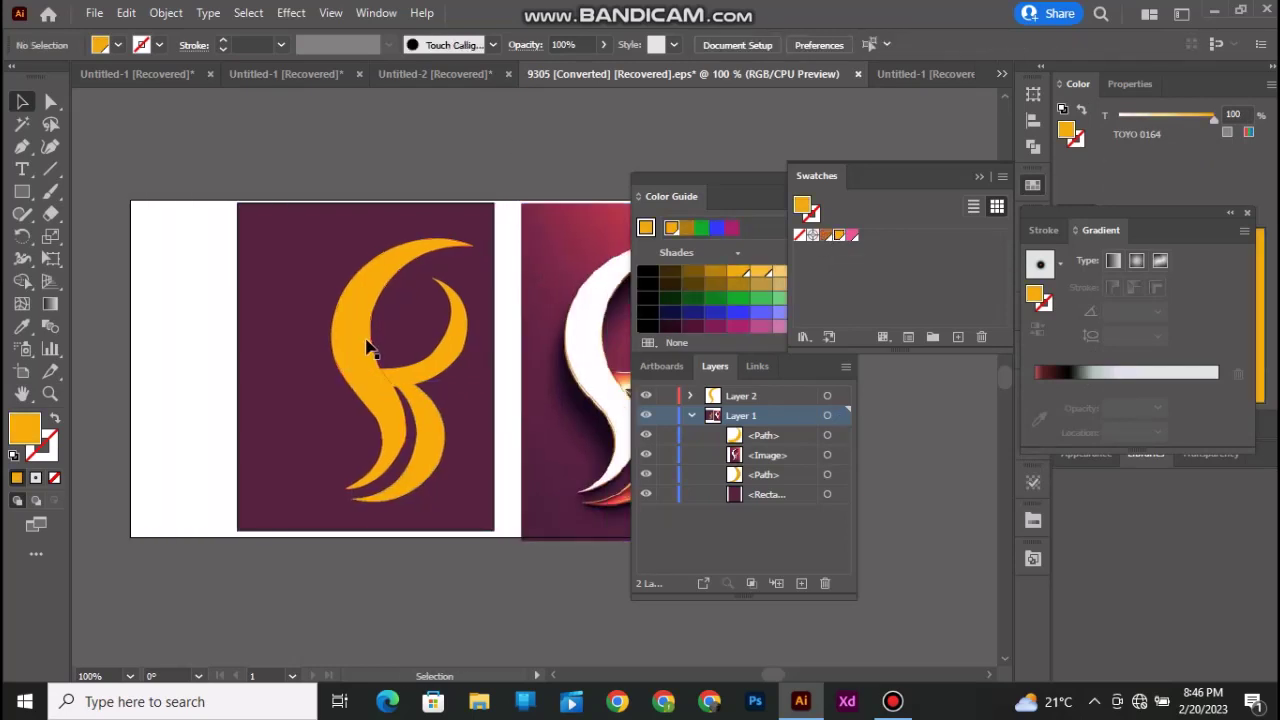
Select the stem, float the Swatches panel over the lower part of the Layers panel, and show its swatches as a list
{"action": "left_click", "coordinate": [366, 343]}
{"action": "left_click_drag", "start_coordinate": [920, 173], "coordinate": [913, 418]}
{"action": "left_click", "coordinate": [968, 452]}
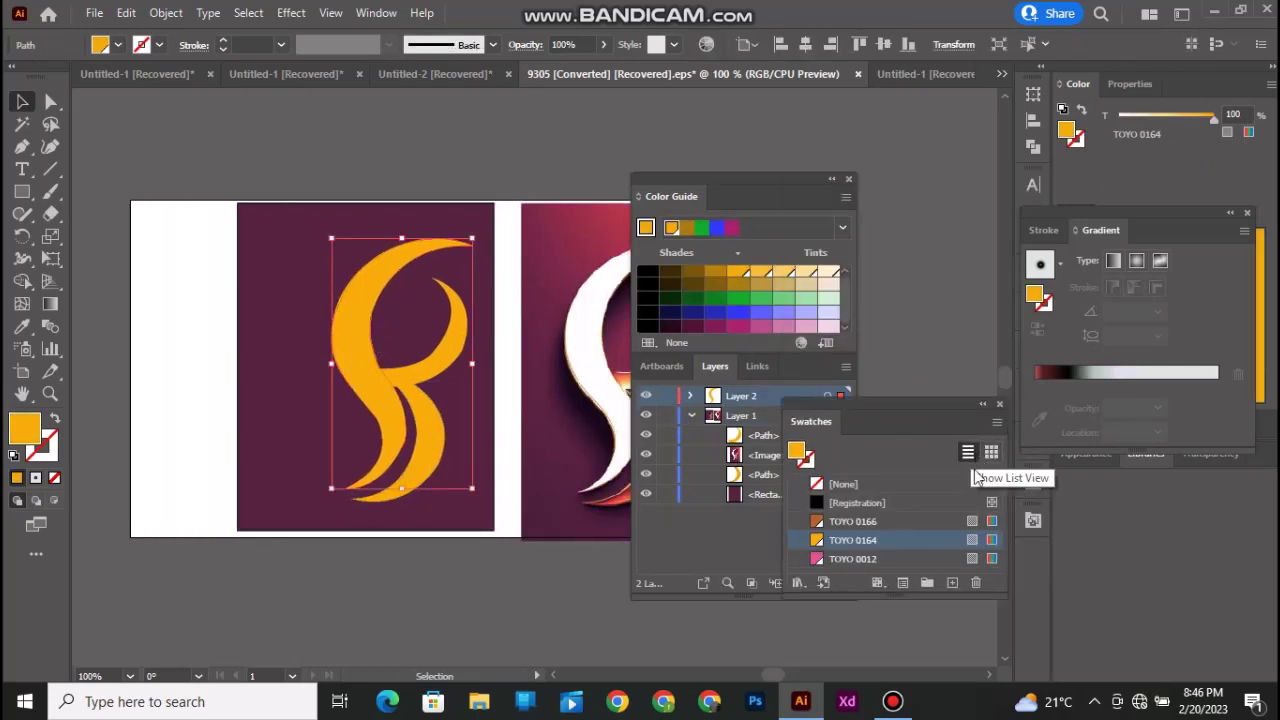
Try TOYO 0166, no fill and TOYO 0012 on the stem, and return it to TOYO 0164
{"action": "left_click", "coordinate": [866, 523]}
{"action": "left_click", "coordinate": [863, 487]}
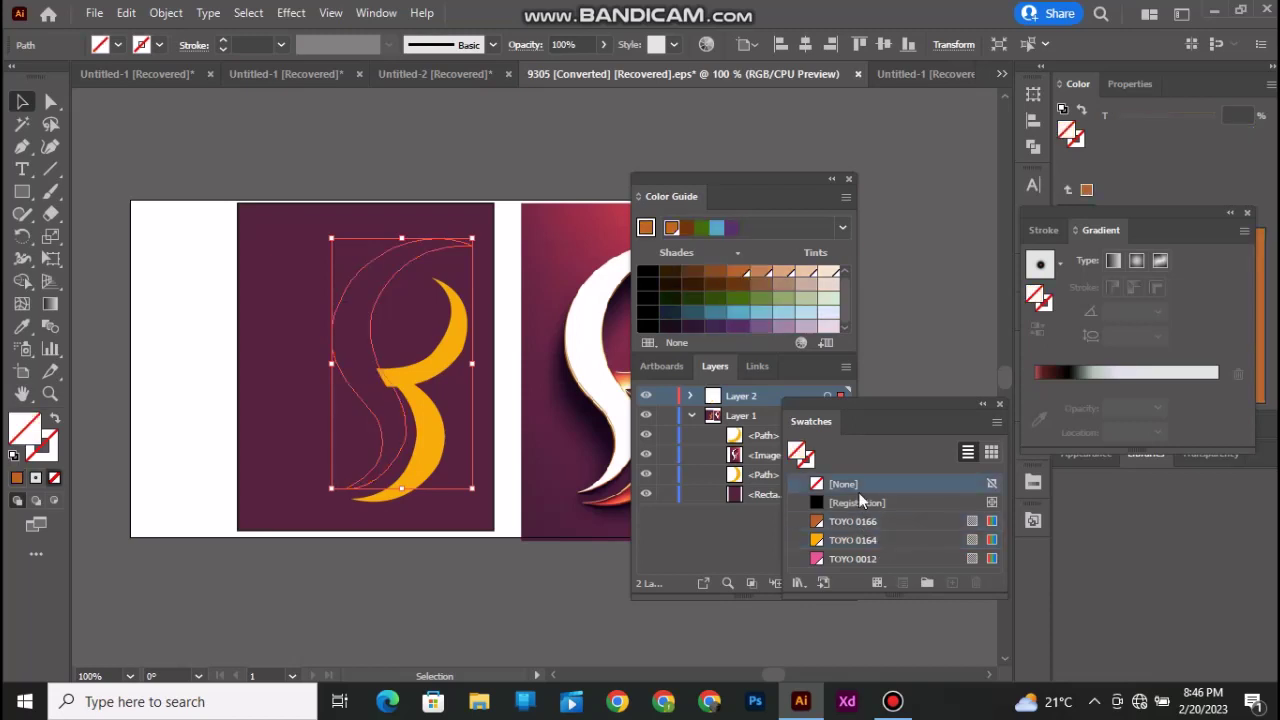
{"action": "left_click", "coordinate": [862, 559]}
{"action": "left_click", "coordinate": [861, 542]}
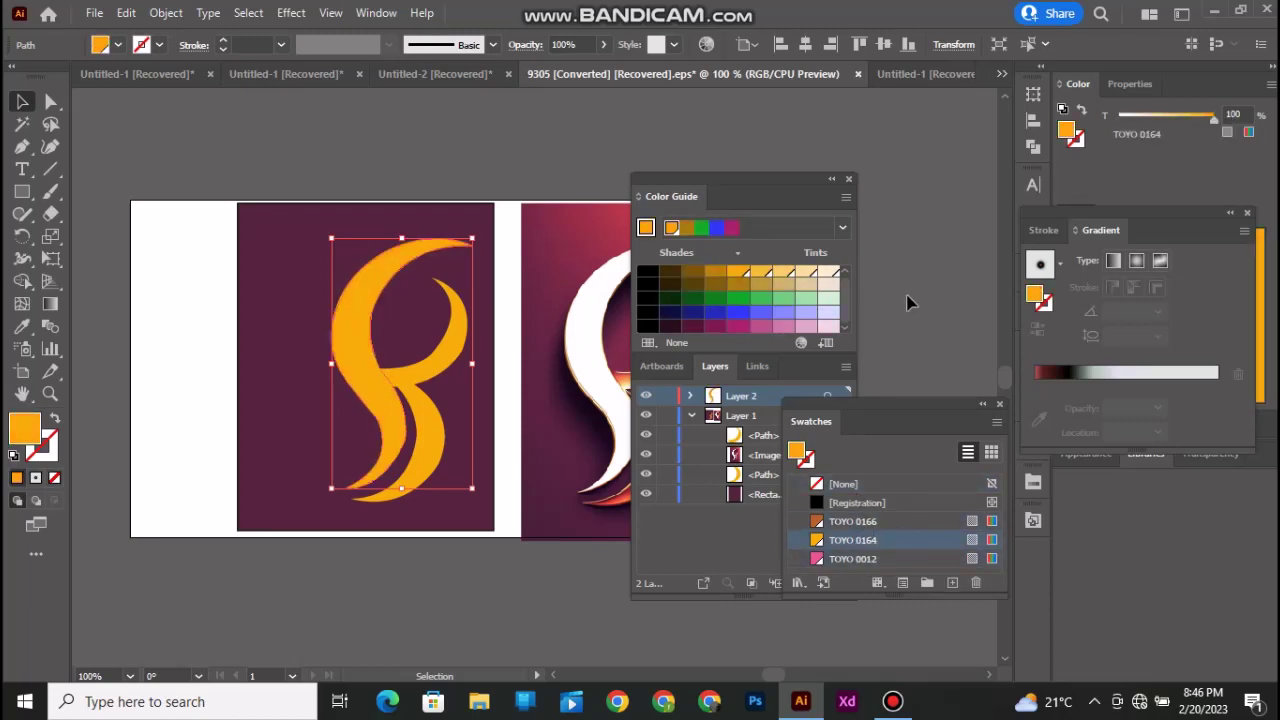
{"action": "left_click", "coordinate": [910, 302]}
Fill the bowl with the 60% tint of TOYO 0164 from the Color Guide, comparing it with the 40% tint
{"action": "left_click", "coordinate": [456, 318]}
{"action": "left_click", "coordinate": [742, 269]}
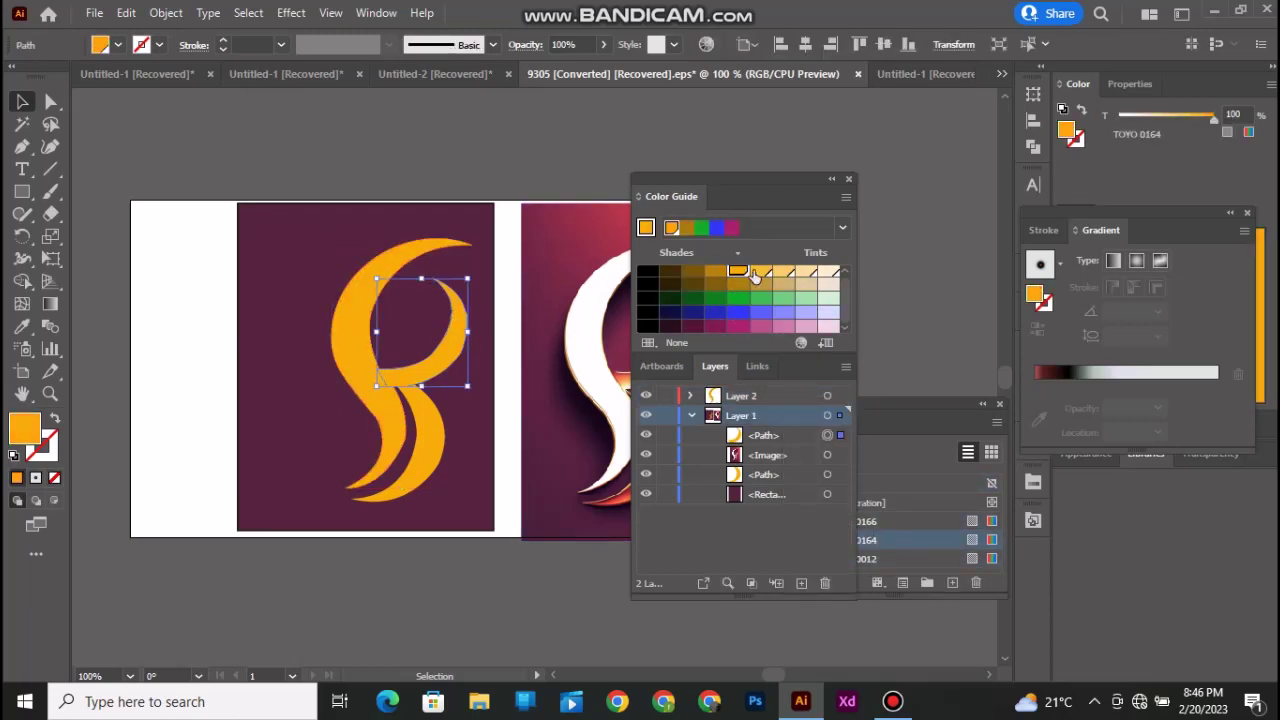
{"action": "left_click", "coordinate": [785, 273]}
{"action": "left_click", "coordinate": [806, 274]}
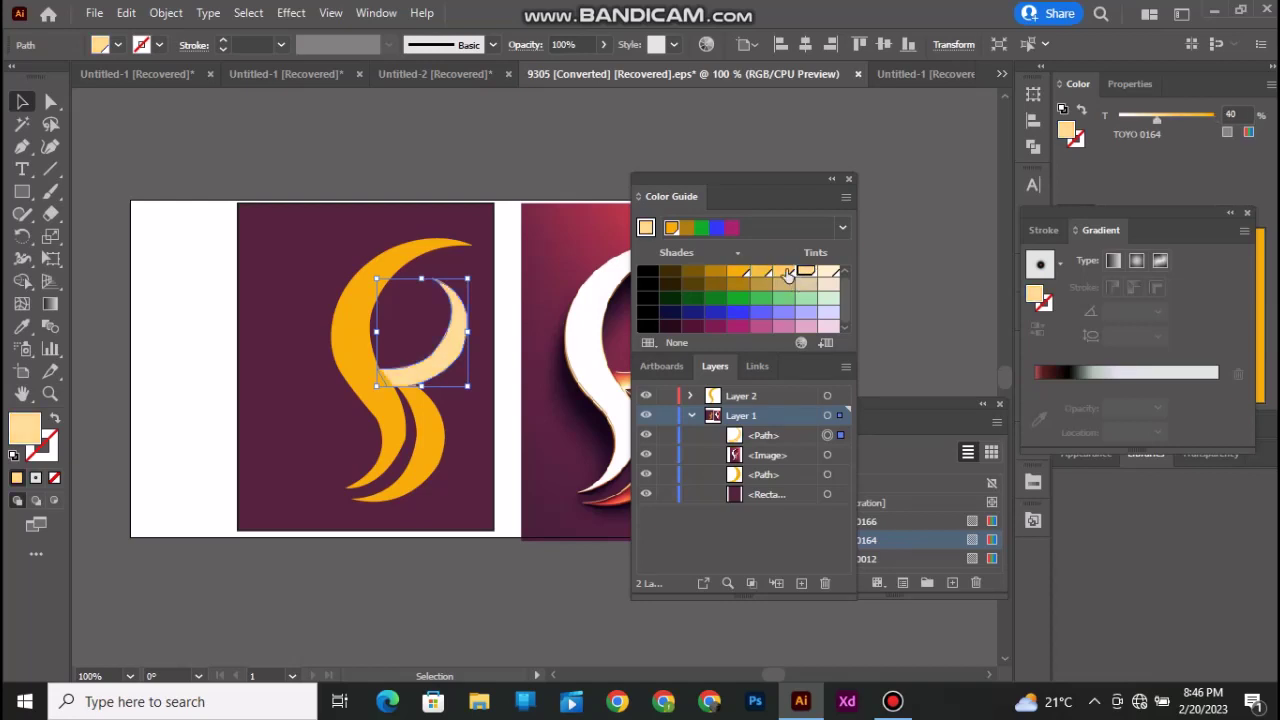
{"action": "left_click", "coordinate": [787, 275]}
Fill the lower tail with the dark mustard shade of TOYO 0164 from the Color Guide and deselect it
{"action": "left_click", "coordinate": [400, 438]}
{"action": "left_click", "coordinate": [420, 454]}
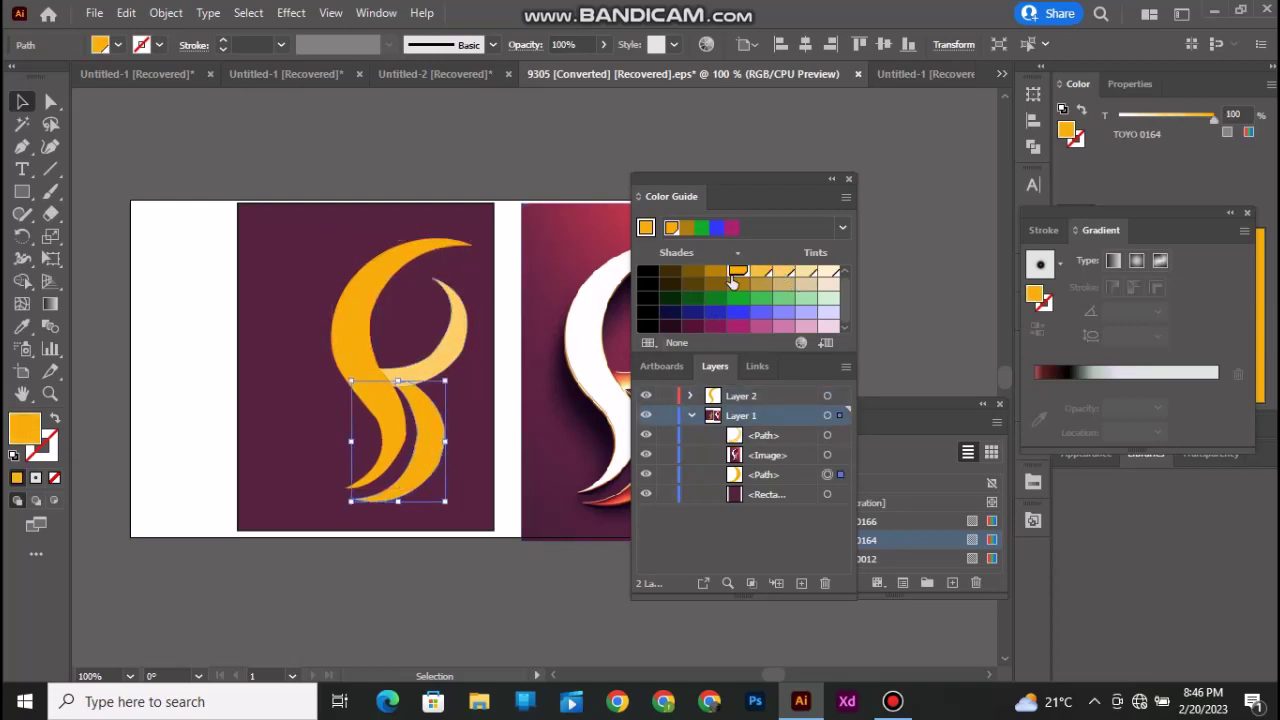
{"action": "left_click", "coordinate": [783, 272]}
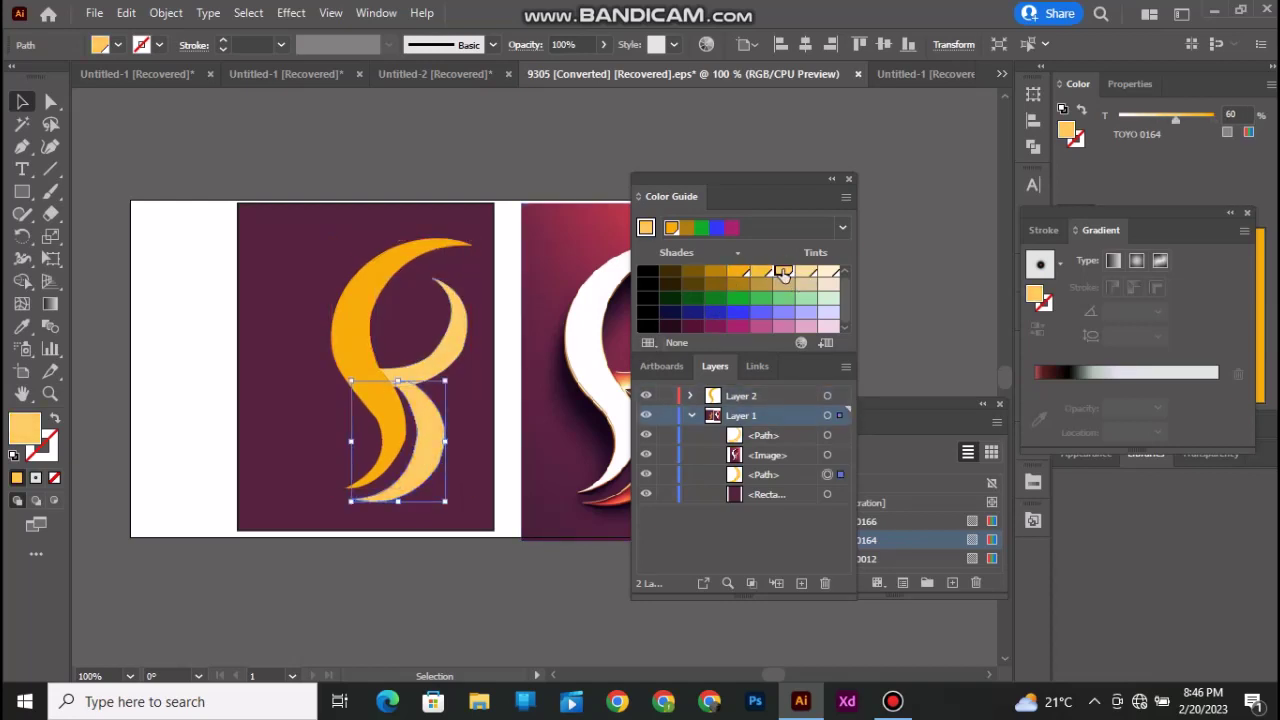
{"action": "left_click", "coordinate": [706, 271]}
{"action": "left_click", "coordinate": [699, 268]}
{"action": "left_click", "coordinate": [714, 267]}
{"action": "left_click", "coordinate": [529, 170]}
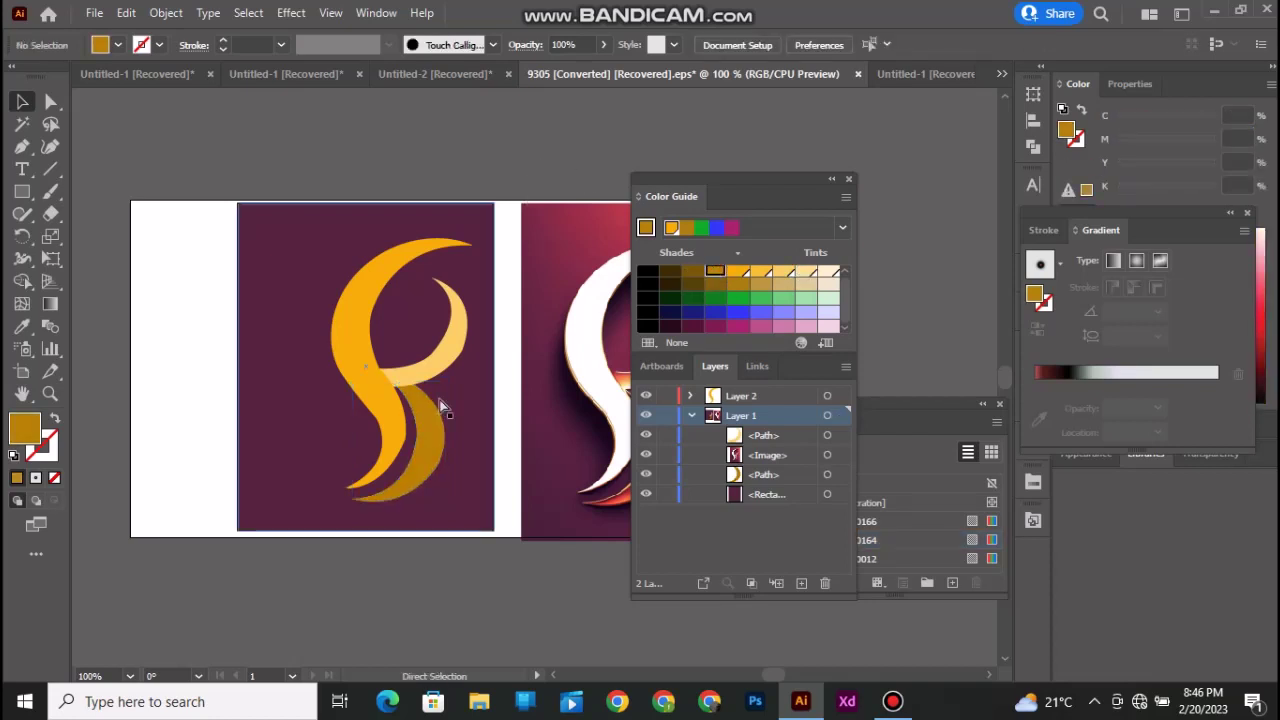
Try blue, dark mustard and the 20% tint of TOYO 0164 on the bowl, and restore its 60% tint
{"action": "scroll", "coordinate": [443, 408], "scroll_direction": "left", "scroll_amount": 1}
{"action": "scroll", "coordinate": [480, 435], "scroll_direction": "up", "scroll_amount": 2}
{"action": "left_click", "coordinate": [500, 264]}
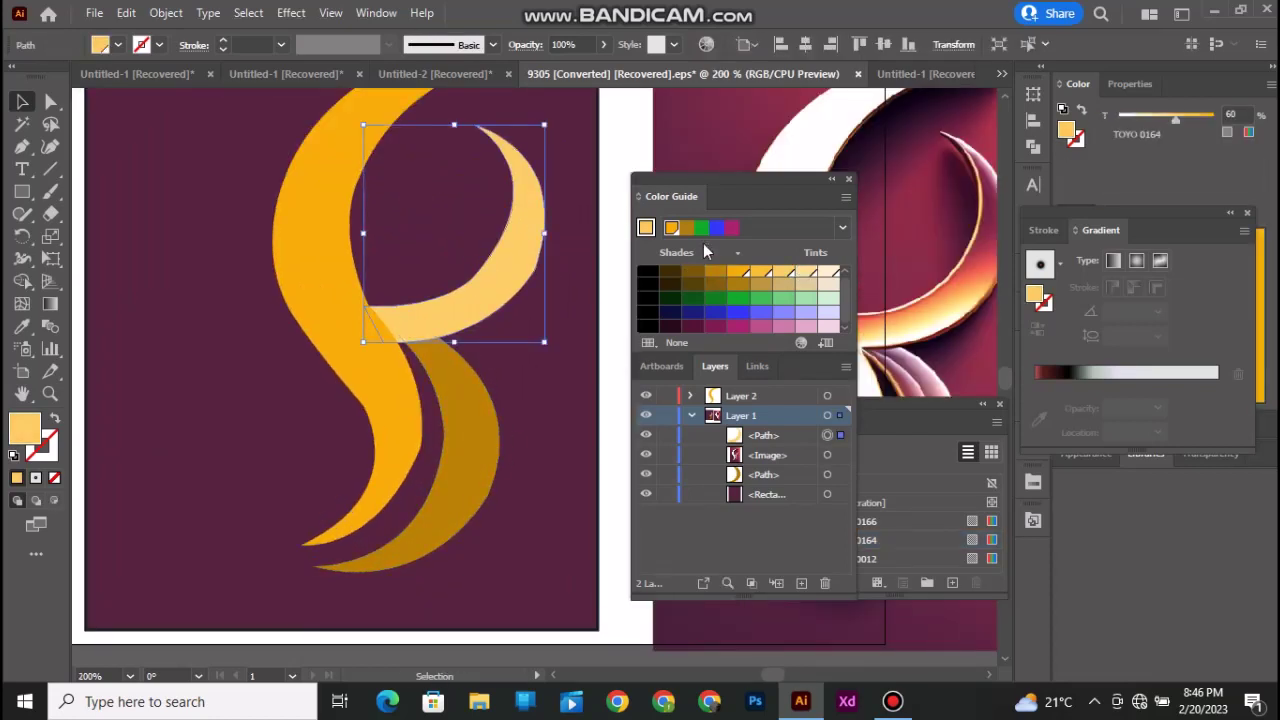
{"action": "left_click", "coordinate": [715, 311]}
{"action": "left_click", "coordinate": [714, 270]}
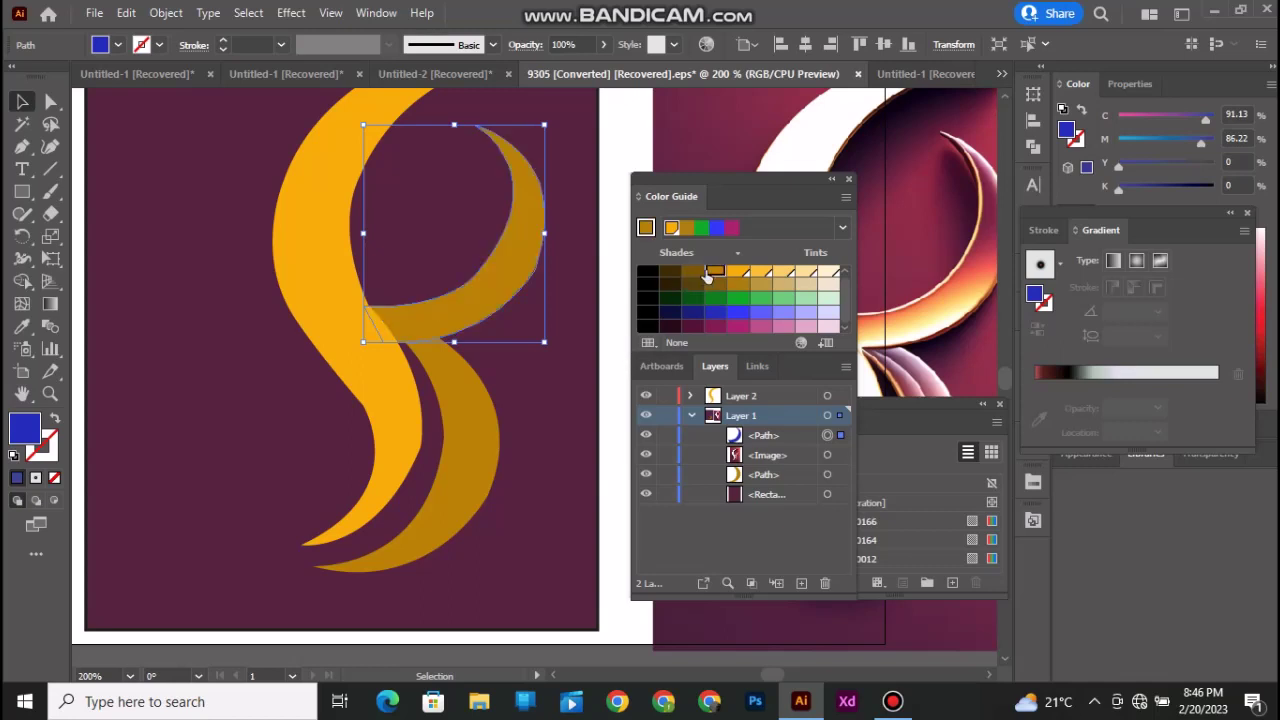
{"action": "left_click", "coordinate": [826, 272]}
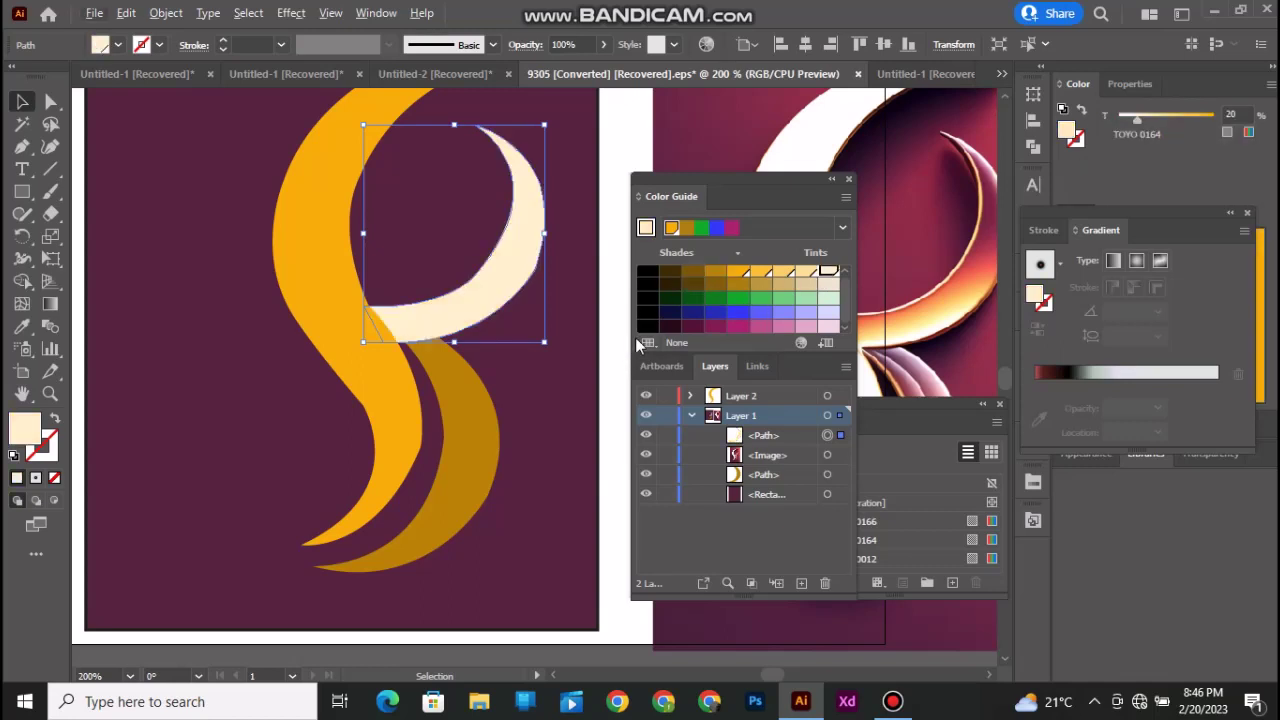
{"action": "left_click", "coordinate": [799, 273]}
{"action": "left_click", "coordinate": [782, 275]}
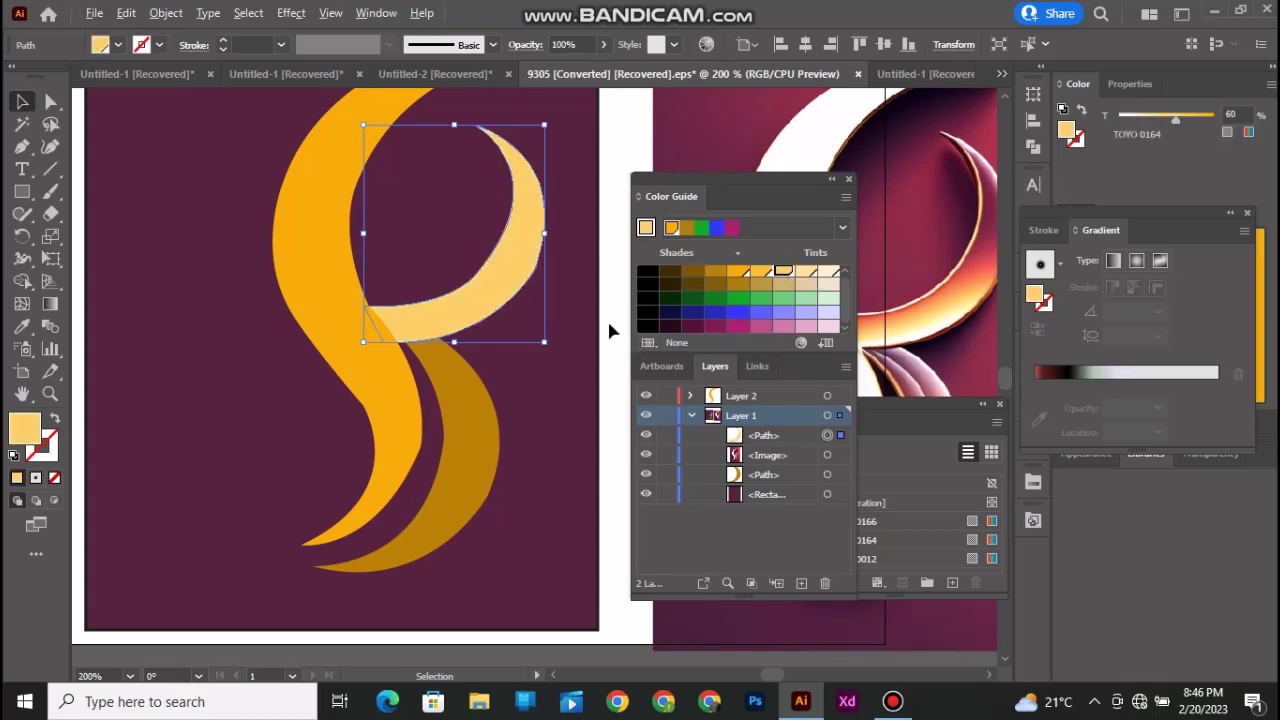
Examine the stem and lower tail curves, including the direction handle on the stem's lower outer anchor point
{"action": "scroll", "coordinate": [558, 394], "scroll_direction": "down", "scroll_amount": 3}
{"action": "left_click", "coordinate": [470, 240]}
{"action": "scroll", "coordinate": [472, 270], "scroll_direction": "right", "scroll_amount": 1}
{"action": "scroll", "coordinate": [457, 408], "scroll_direction": "left", "scroll_amount": 3}
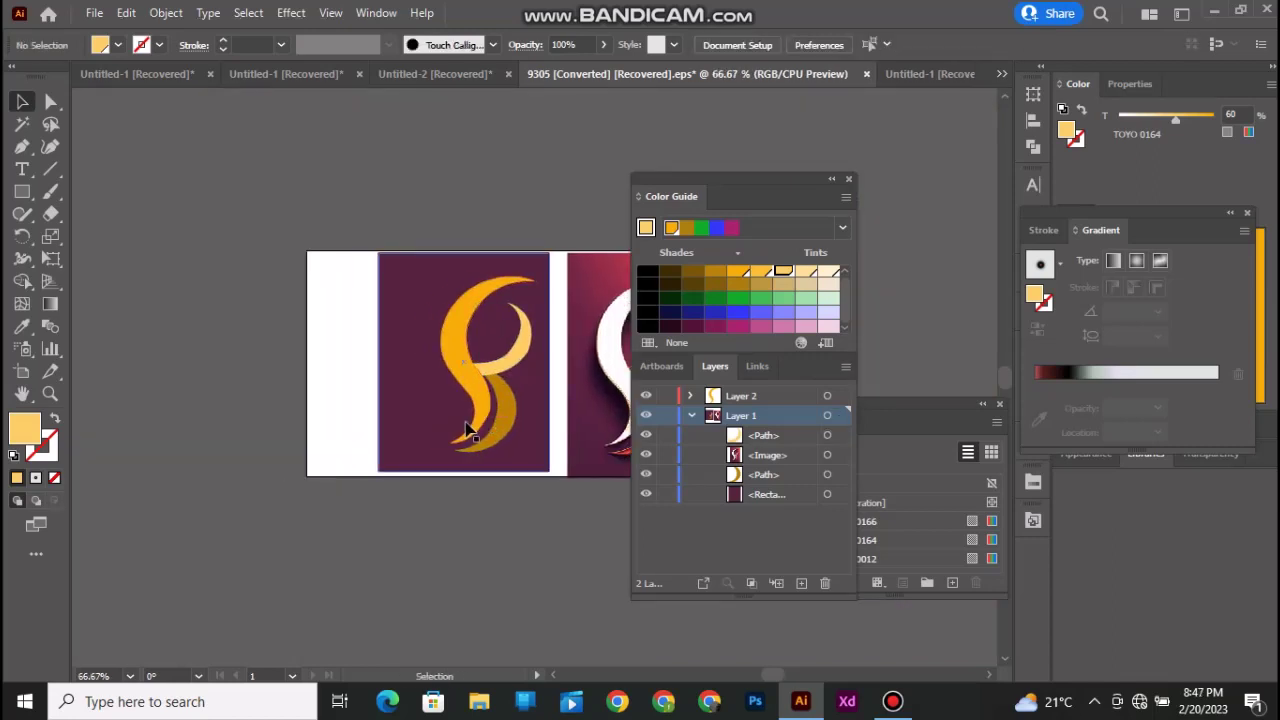
{"action": "scroll", "coordinate": [457, 417], "scroll_direction": "up", "scroll_amount": 3}
{"action": "left_click", "coordinate": [351, 420]}
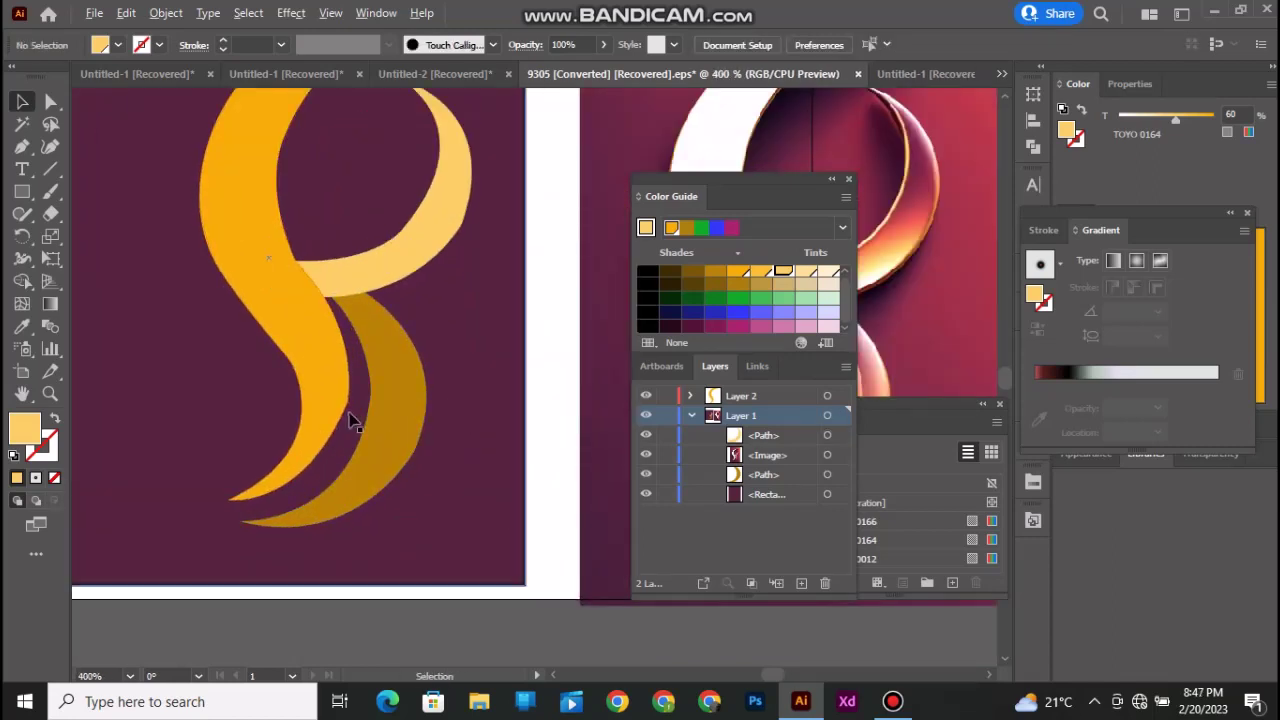
{"action": "scroll", "coordinate": [351, 420], "scroll_direction": "up", "scroll_amount": 2}
{"action": "left_click", "coordinate": [50, 103]}
{"action": "left_click", "coordinate": [312, 525]}
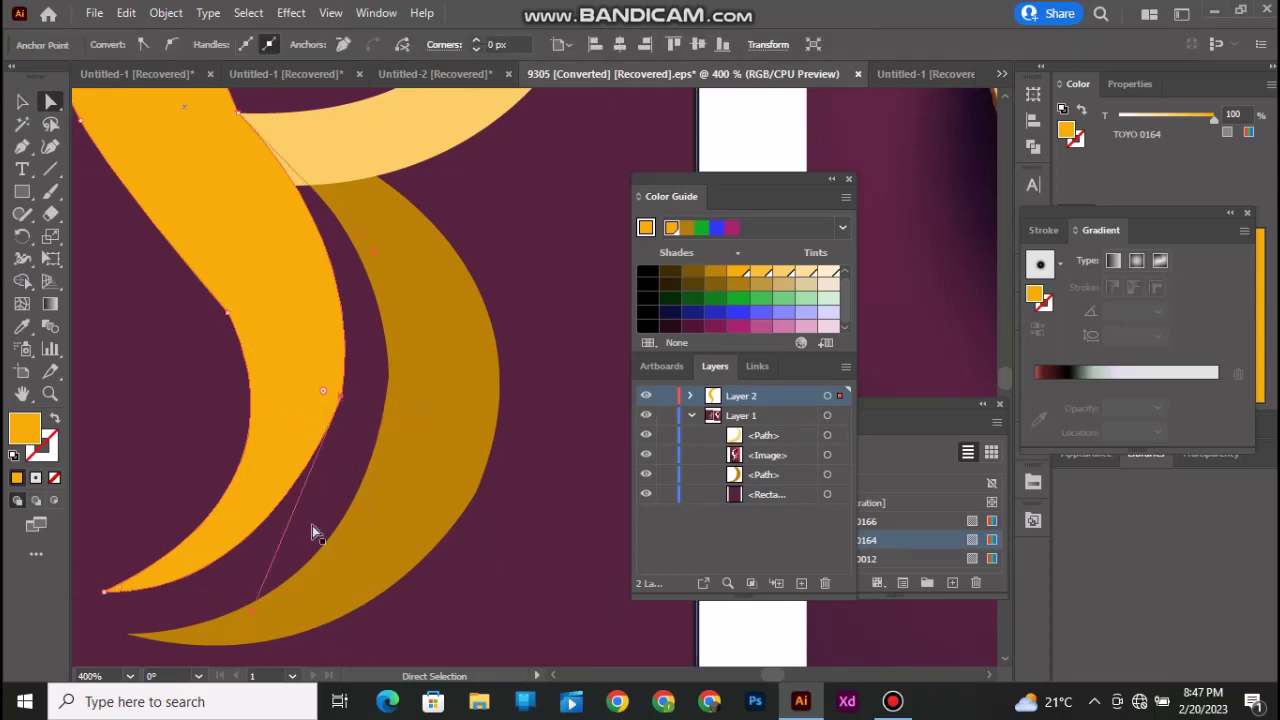
{"action": "scroll", "coordinate": [312, 525], "scroll_direction": "down", "scroll_amount": 1}
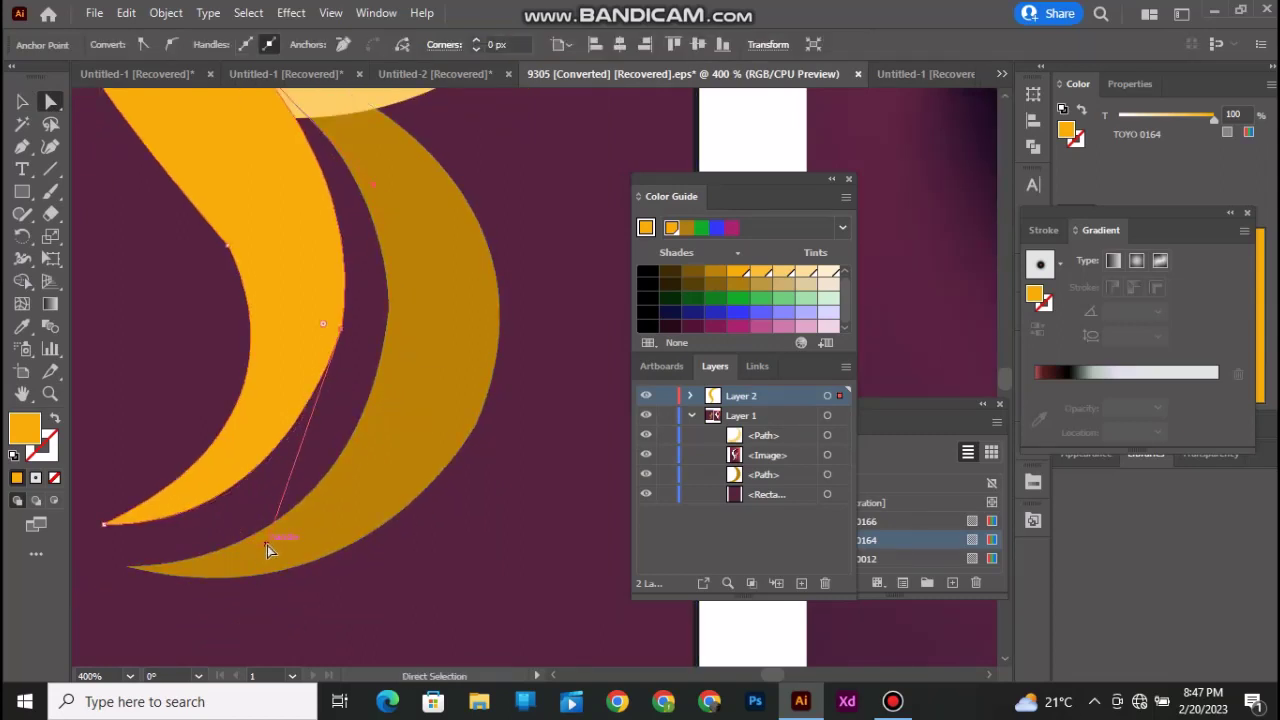
Smooth the stem's edge around the bowl and tail joins with the Smooth tool
{"action": "left_click", "coordinate": [189, 401]}
{"action": "scroll", "coordinate": [120, 302], "scroll_direction": "up", "scroll_amount": 1}
{"action": "left_click", "coordinate": [226, 290]}
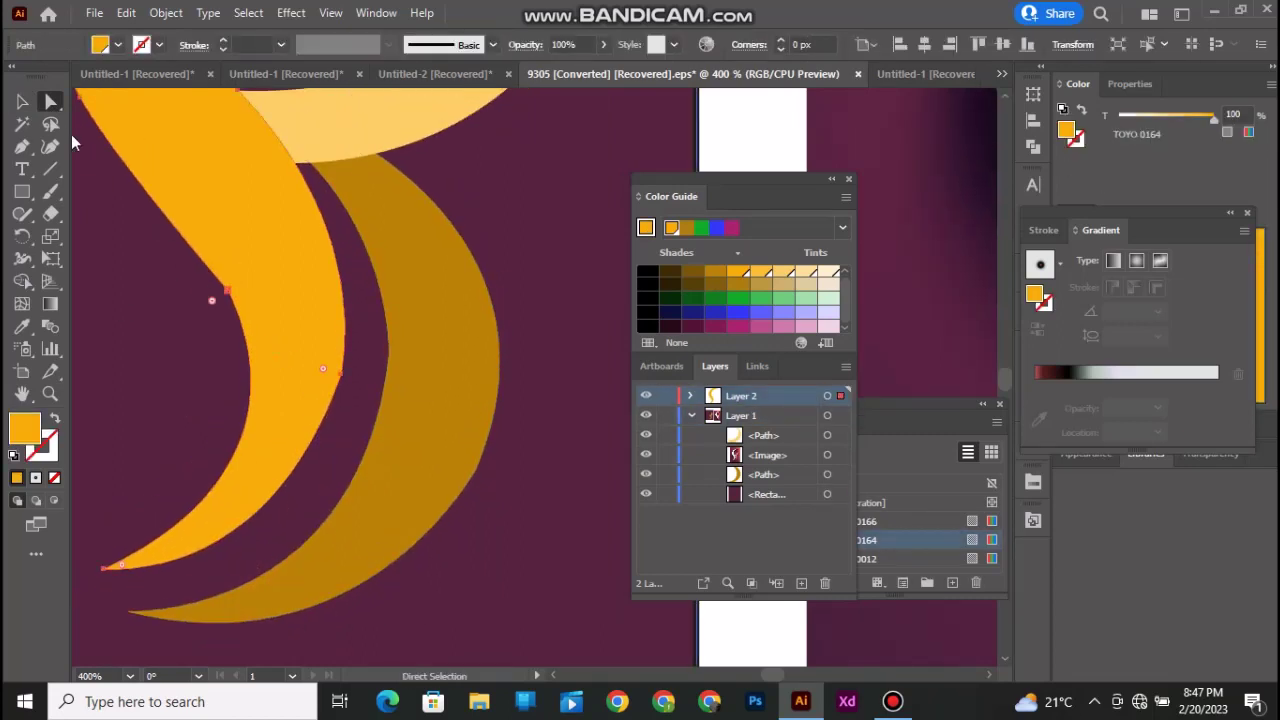
{"action": "left_click", "coordinate": [22, 213]}
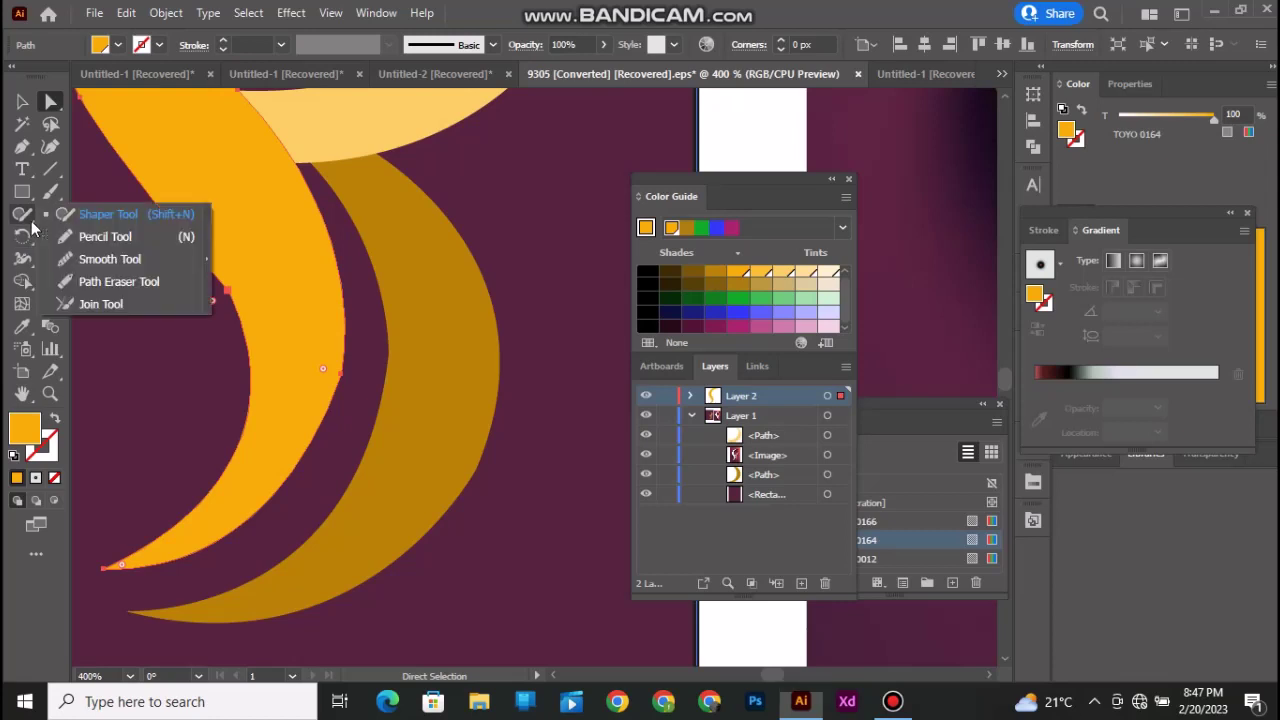
{"action": "left_click", "coordinate": [105, 262]}
{"action": "scroll", "coordinate": [345, 384], "scroll_direction": "up", "scroll_amount": 2}
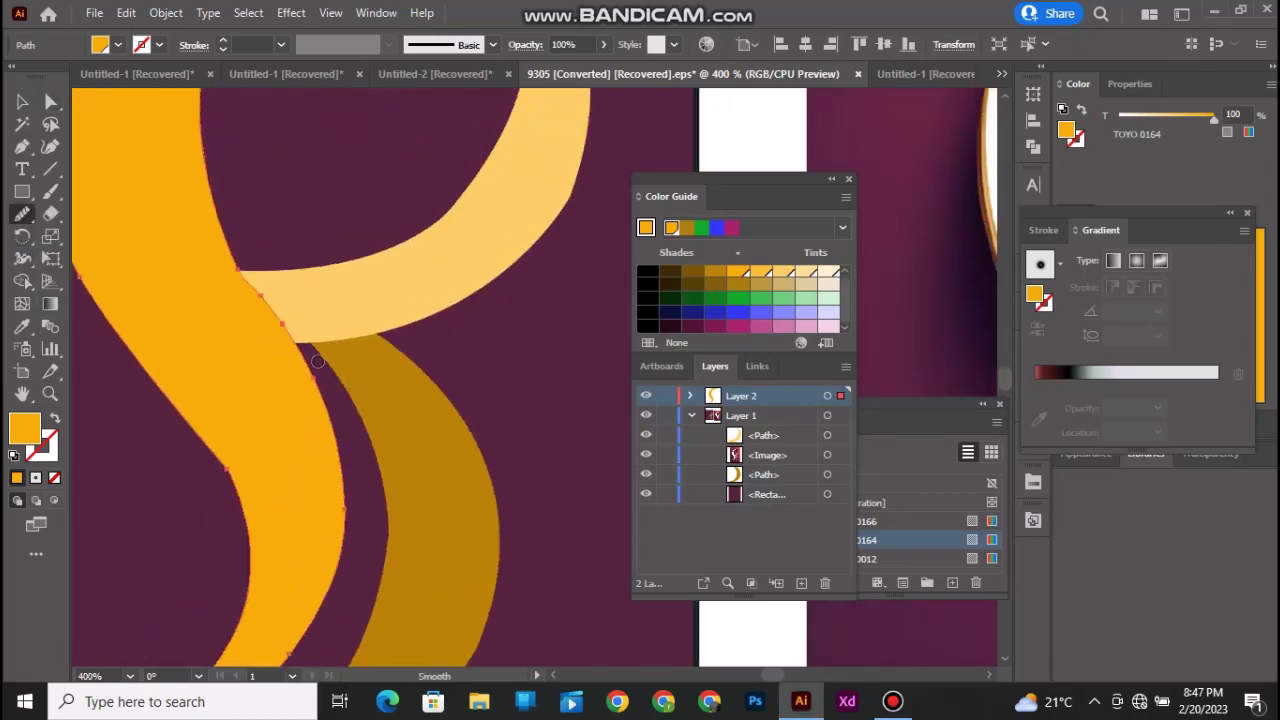
{"action": "scroll", "coordinate": [271, 349], "scroll_direction": "up", "scroll_amount": 1}
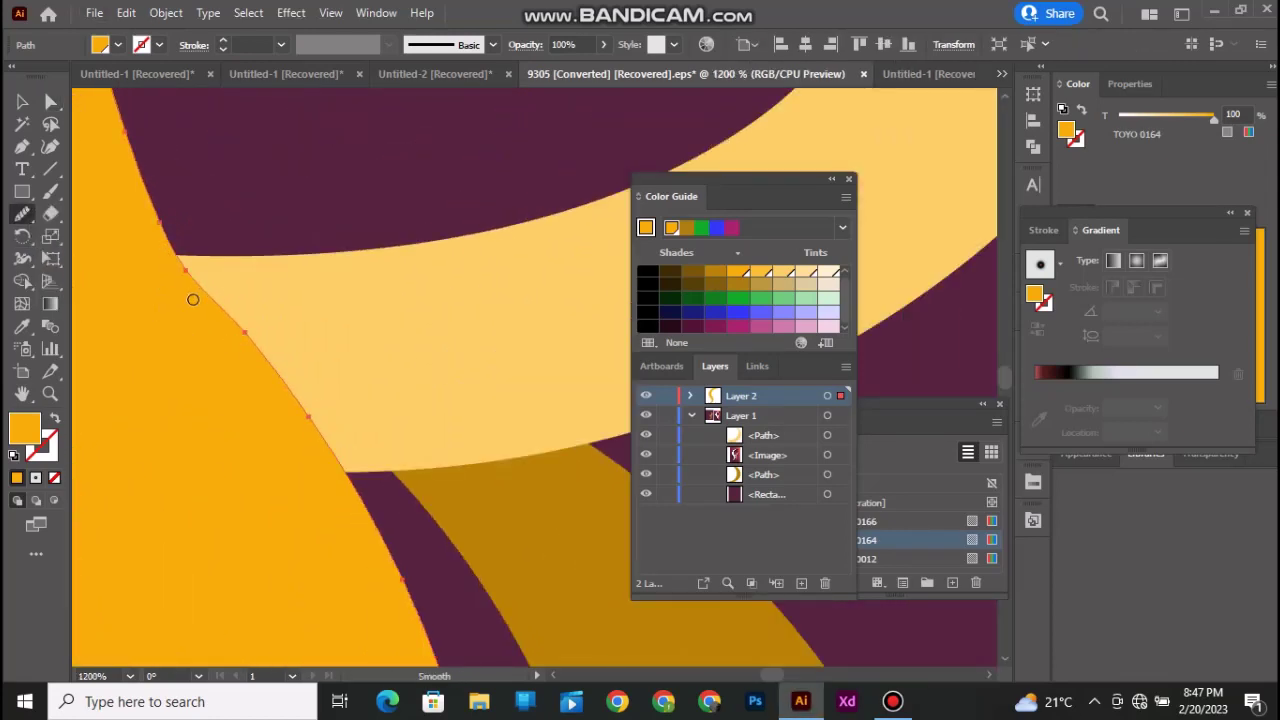
{"action": "scroll", "coordinate": [180, 262], "scroll_direction": "down", "scroll_amount": 2}
{"action": "scroll", "coordinate": [212, 299], "scroll_direction": "down", "scroll_amount": 1}
Smooth the stem's upper inner curve and outer edge with the Smooth tool
{"action": "scroll", "coordinate": [212, 299], "scroll_direction": "up", "scroll_amount": 9}
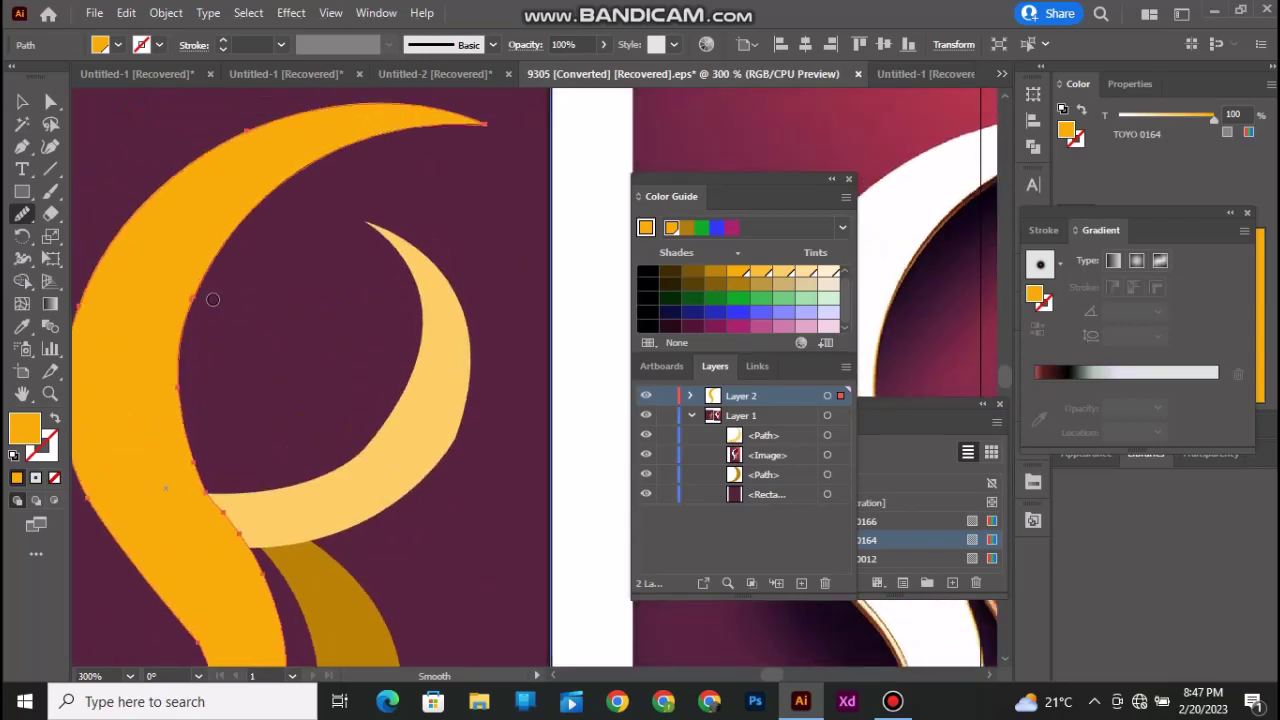
{"action": "scroll", "coordinate": [210, 499], "scroll_direction": "left", "scroll_amount": 5}
{"action": "scroll", "coordinate": [210, 498], "scroll_direction": "down", "scroll_amount": 1}
{"action": "scroll", "coordinate": [210, 498], "scroll_direction": "down", "scroll_amount": 2}
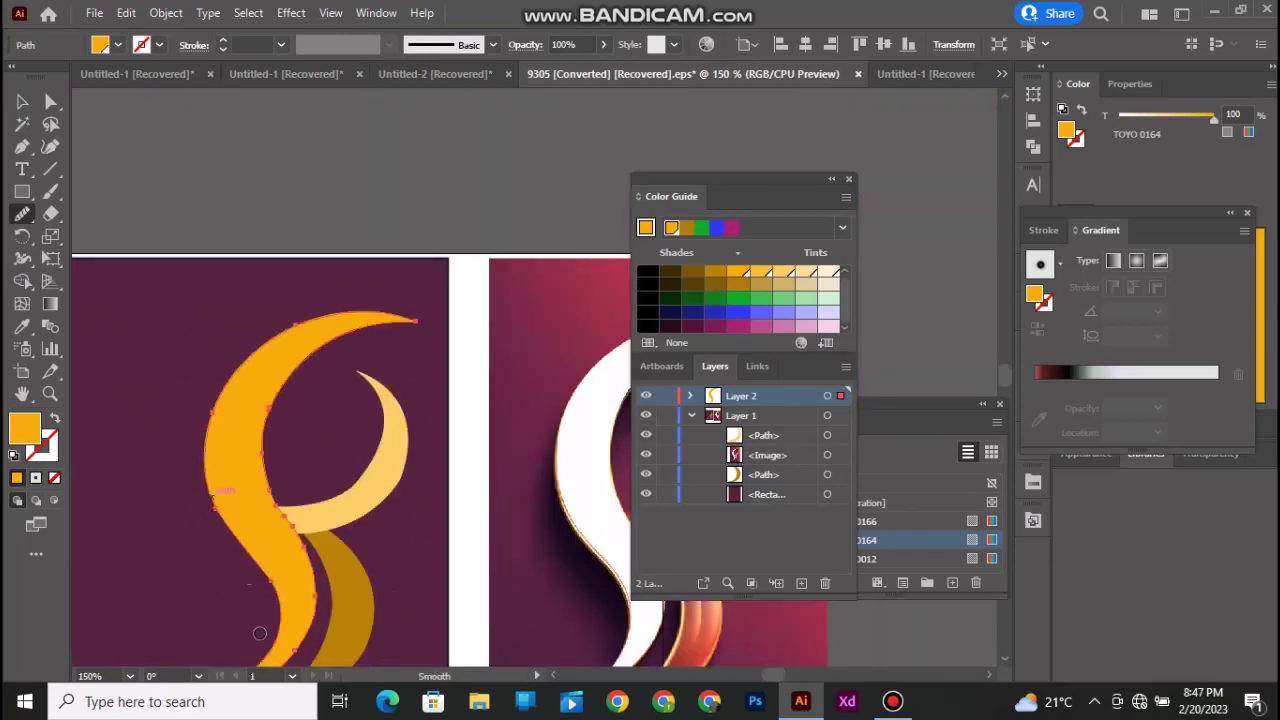
{"action": "scroll", "coordinate": [264, 633], "scroll_direction": "down", "scroll_amount": 1}
{"action": "scroll", "coordinate": [333, 535], "scroll_direction": "up", "scroll_amount": 3}
{"action": "scroll", "coordinate": [333, 535], "scroll_direction": "up", "scroll_amount": 1}
Smooth the inner and outer curves of the light yellow bowl with the Smooth tool
{"action": "left_click", "coordinate": [21, 100]}
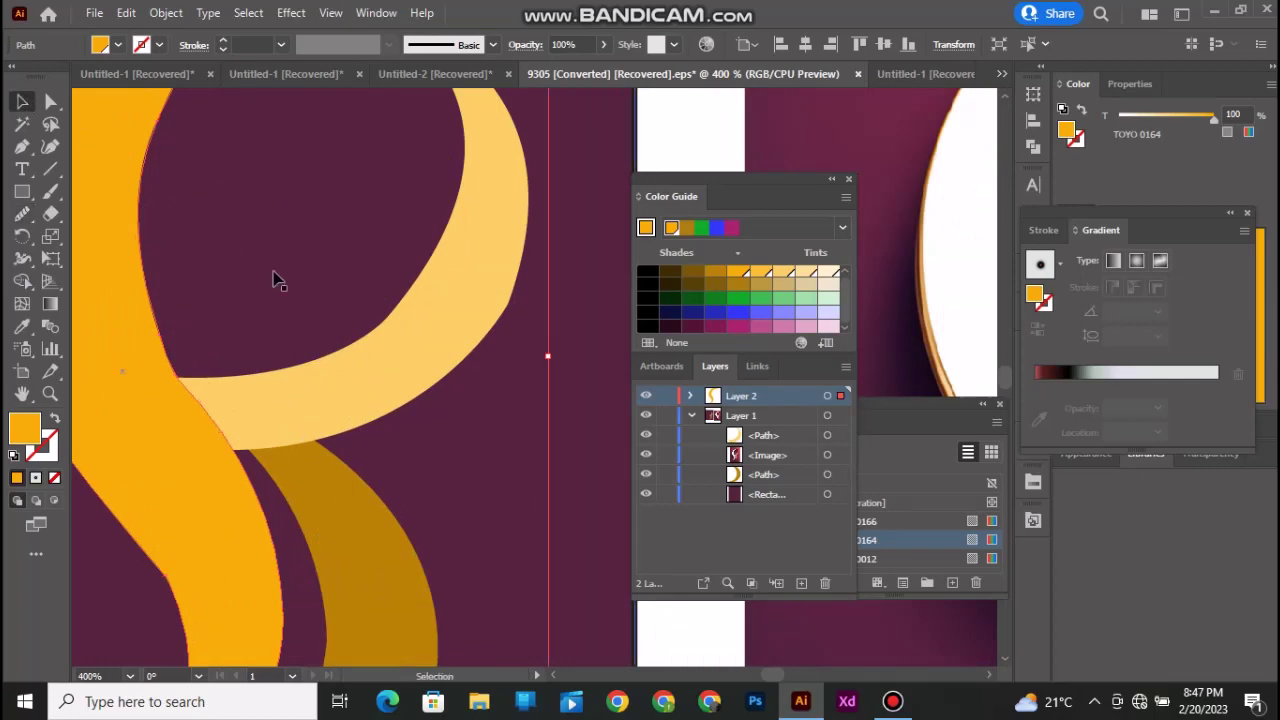
{"action": "left_click", "coordinate": [351, 334]}
{"action": "left_click", "coordinate": [360, 350]}
{"action": "scroll", "coordinate": [251, 301], "scroll_direction": "up", "scroll_amount": 4}
{"action": "left_click", "coordinate": [22, 214]}
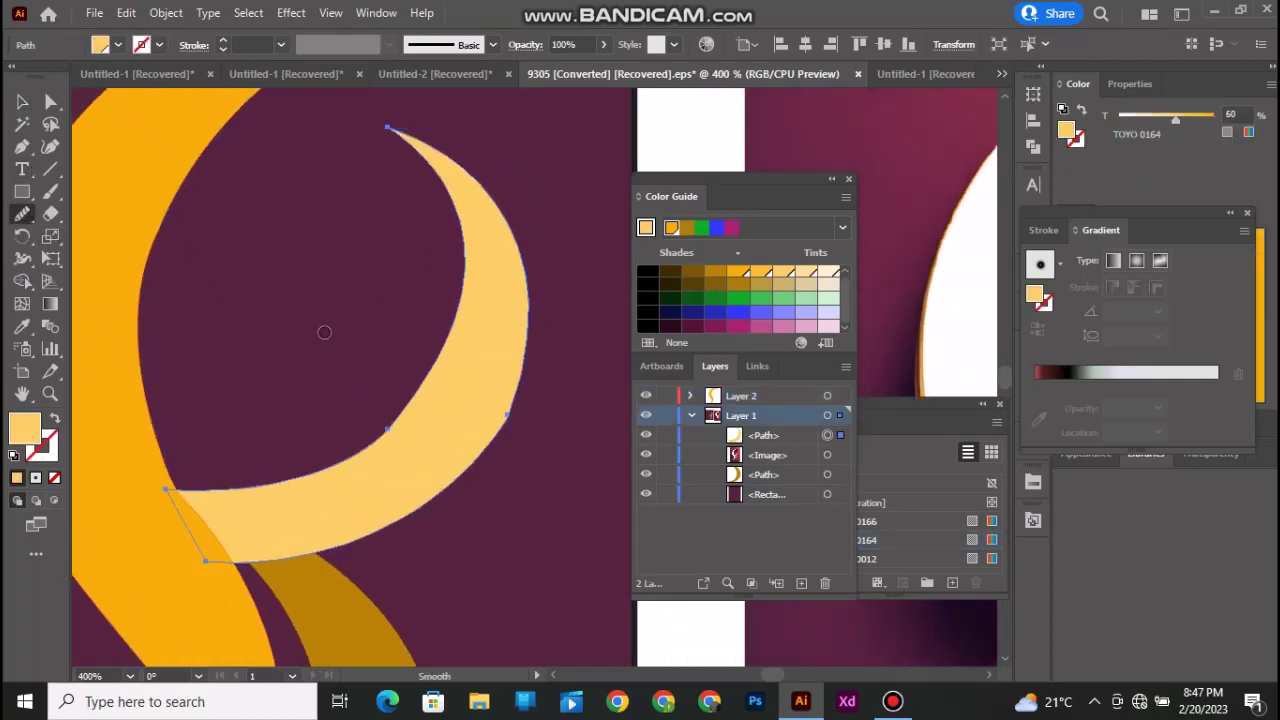
{"action": "scroll", "coordinate": [388, 413], "scroll_direction": "up", "scroll_amount": 1}
{"action": "scroll", "coordinate": [388, 413], "scroll_direction": "down", "scroll_amount": 2}
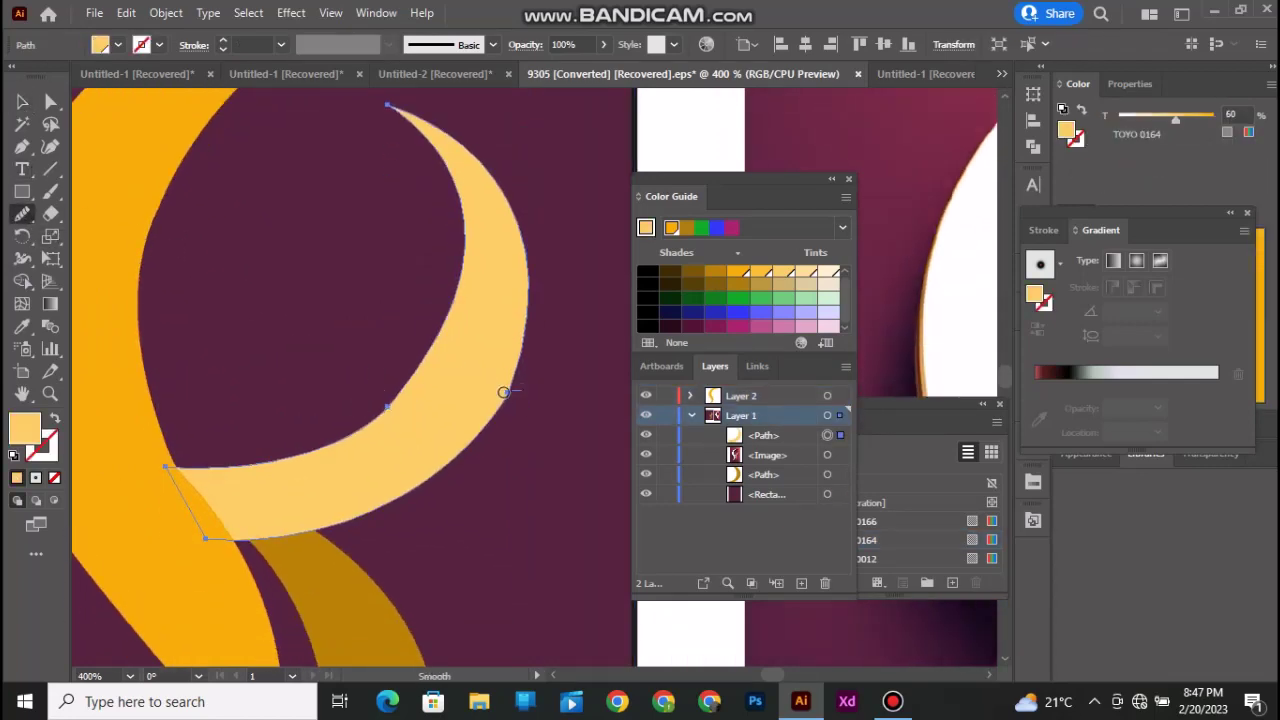
{"action": "scroll", "coordinate": [505, 470], "scroll_direction": "down", "scroll_amount": 5}
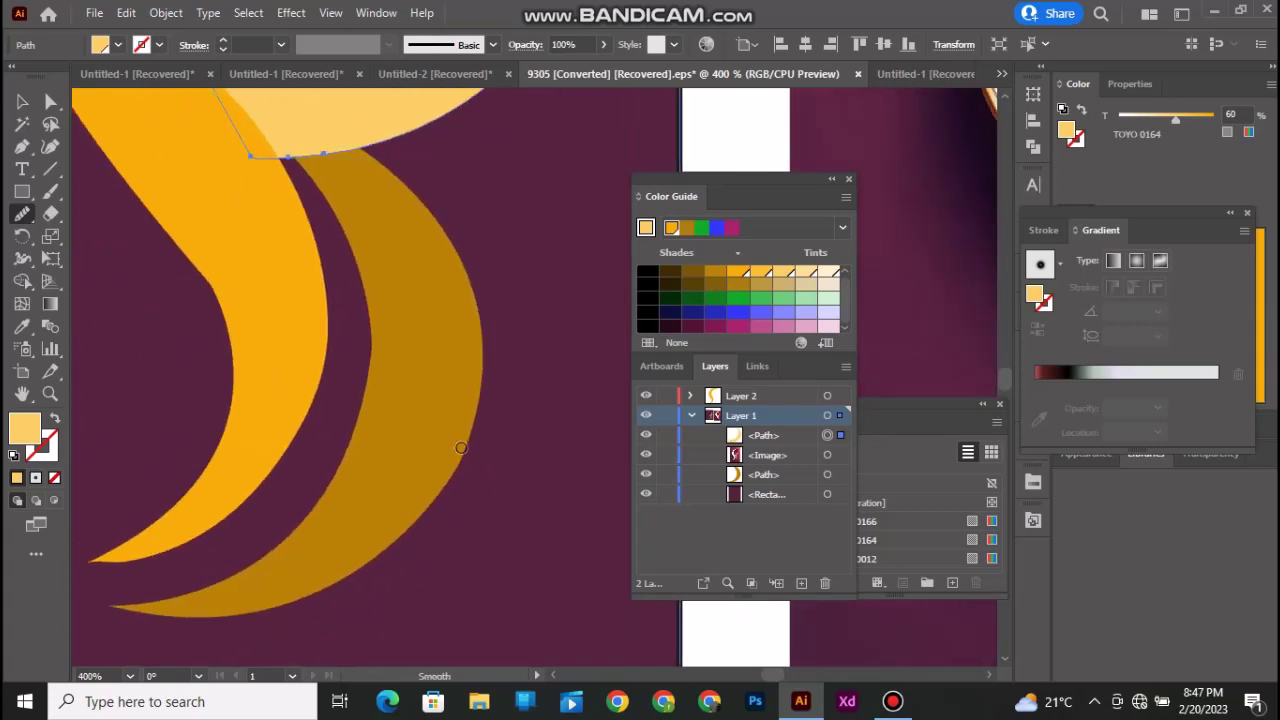
{"action": "scroll", "coordinate": [421, 405], "scroll_direction": "down", "scroll_amount": 4}
Match the bowl's fill to the stem's orange-gold colour with the Eyedropper
{"action": "left_click", "coordinate": [22, 101]}
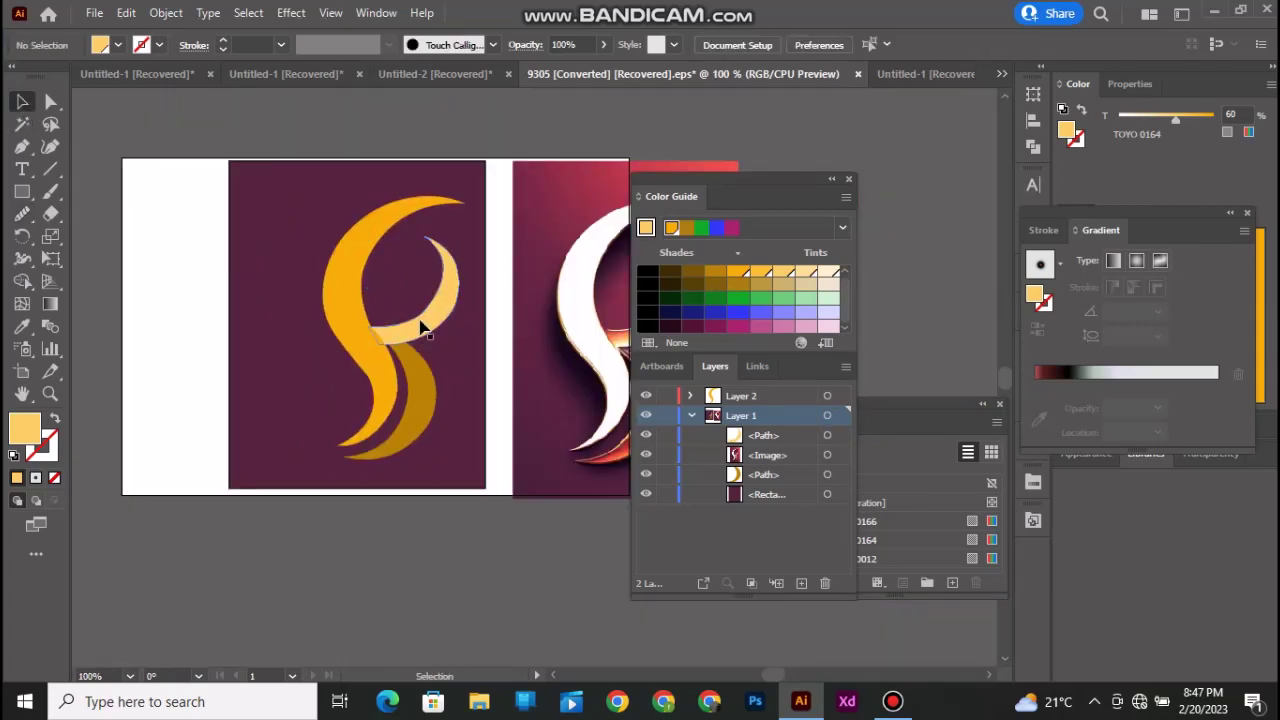
{"action": "left_click", "coordinate": [22, 326]}
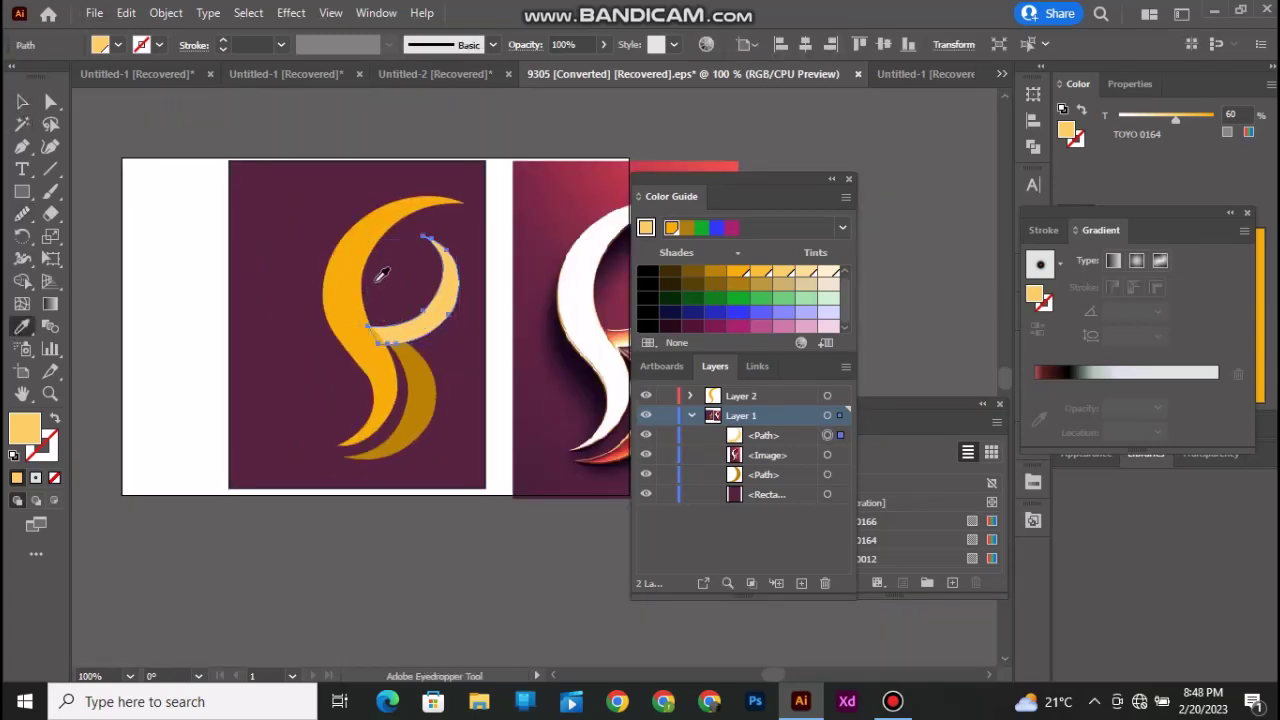
{"action": "left_click", "coordinate": [354, 266]}
{"action": "left_click", "coordinate": [21, 102]}
Delete the plum backdrop rectangle behind the letter
{"action": "left_click", "coordinate": [414, 414]}
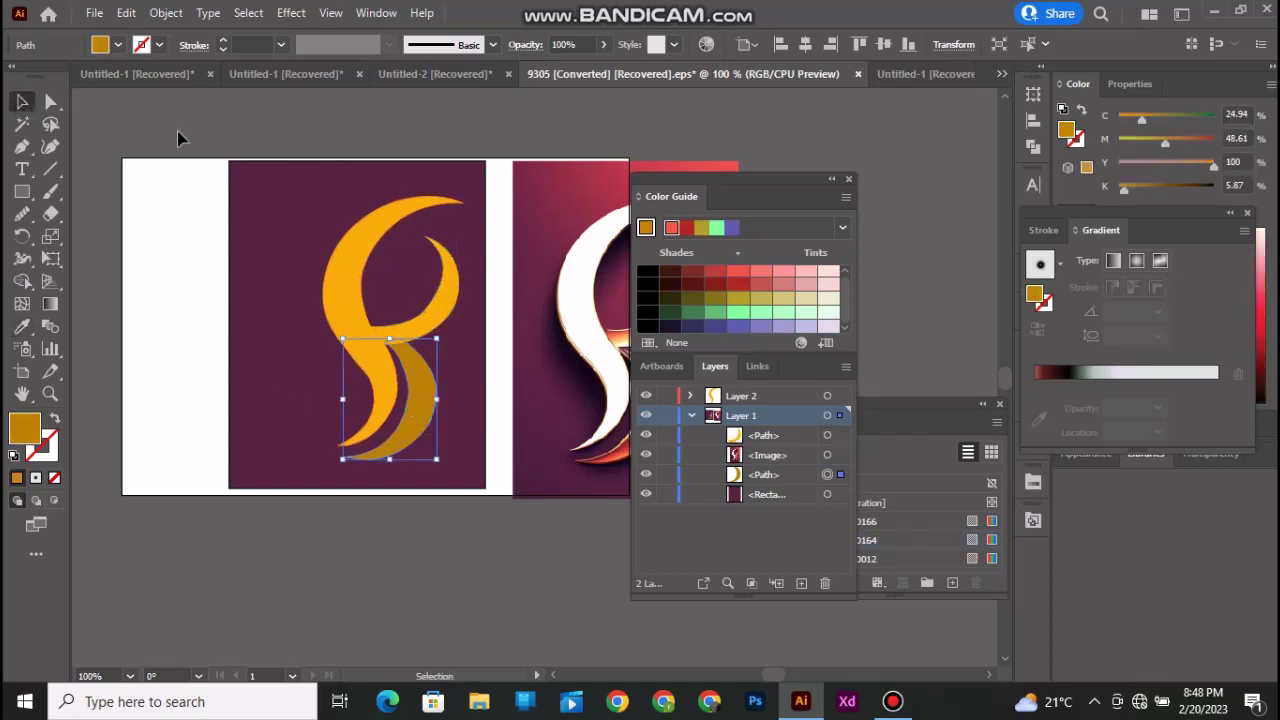
{"action": "left_click", "coordinate": [177, 131]}
{"action": "left_click", "coordinate": [296, 245]}
{"action": "key", "text": "Delete"}
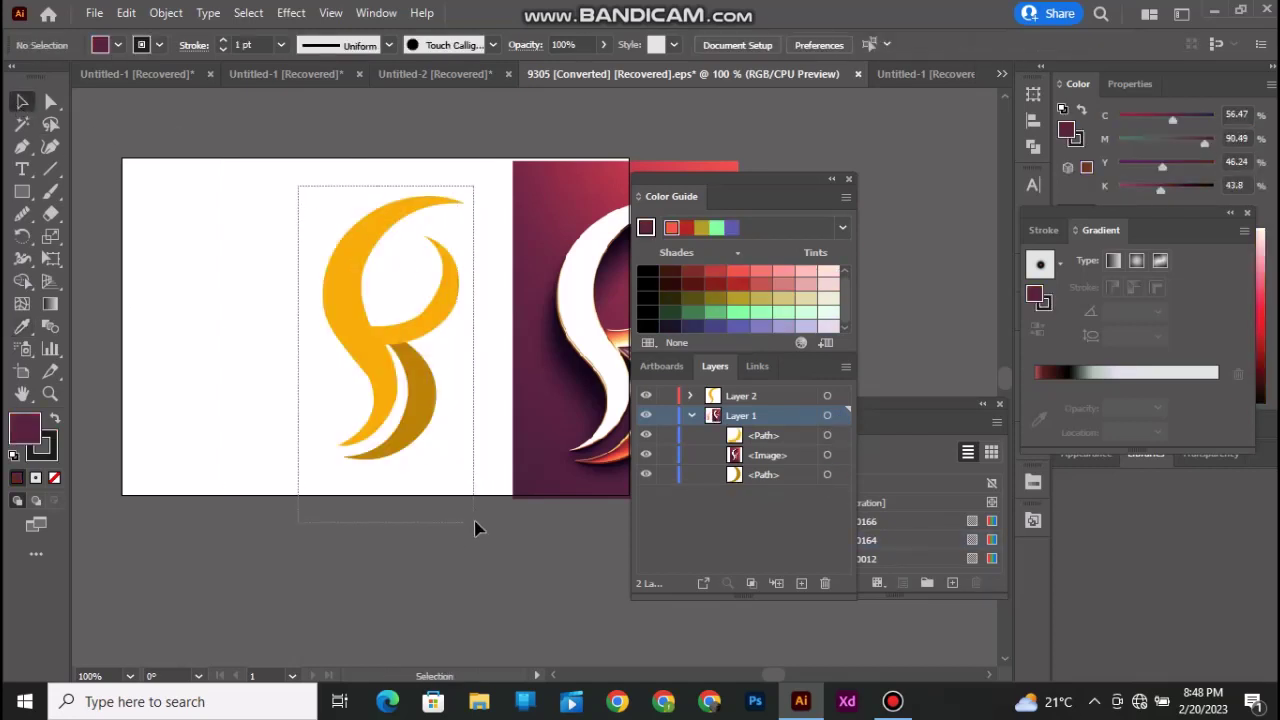
Group the stem, bowl and lower tail of the letter
{"action": "left_click_drag", "start_coordinate": [475, 528], "coordinate": [472, 432]}
{"action": "right_click", "coordinate": [472, 432]}
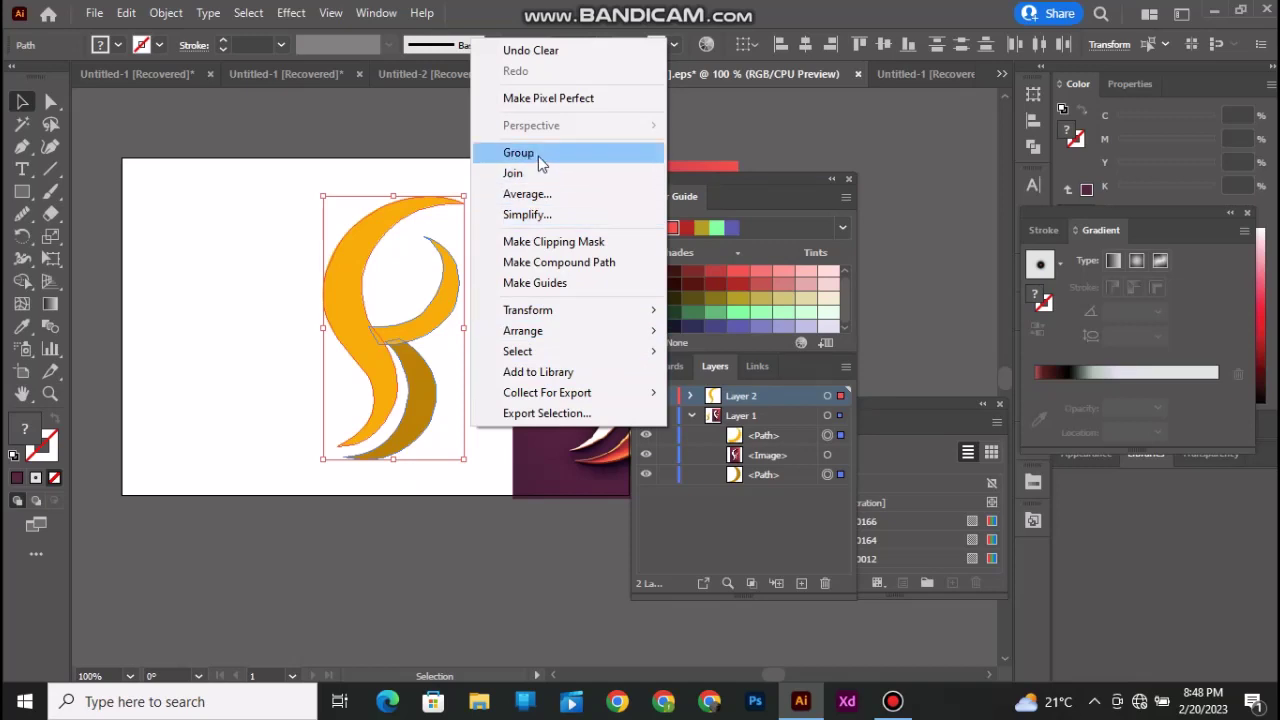
{"action": "left_click", "coordinate": [518, 152]}
Draw a plum rectangle from the artboard's left edge to the reference image and send it to the back
{"action": "left_click", "coordinate": [65, 200]}
{"action": "left_click_drag", "start_coordinate": [123, 160], "coordinate": [513, 492]}
{"action": "right_click", "coordinate": [492, 455]}
{"action": "mouse_move", "coordinate": [560, 358]}
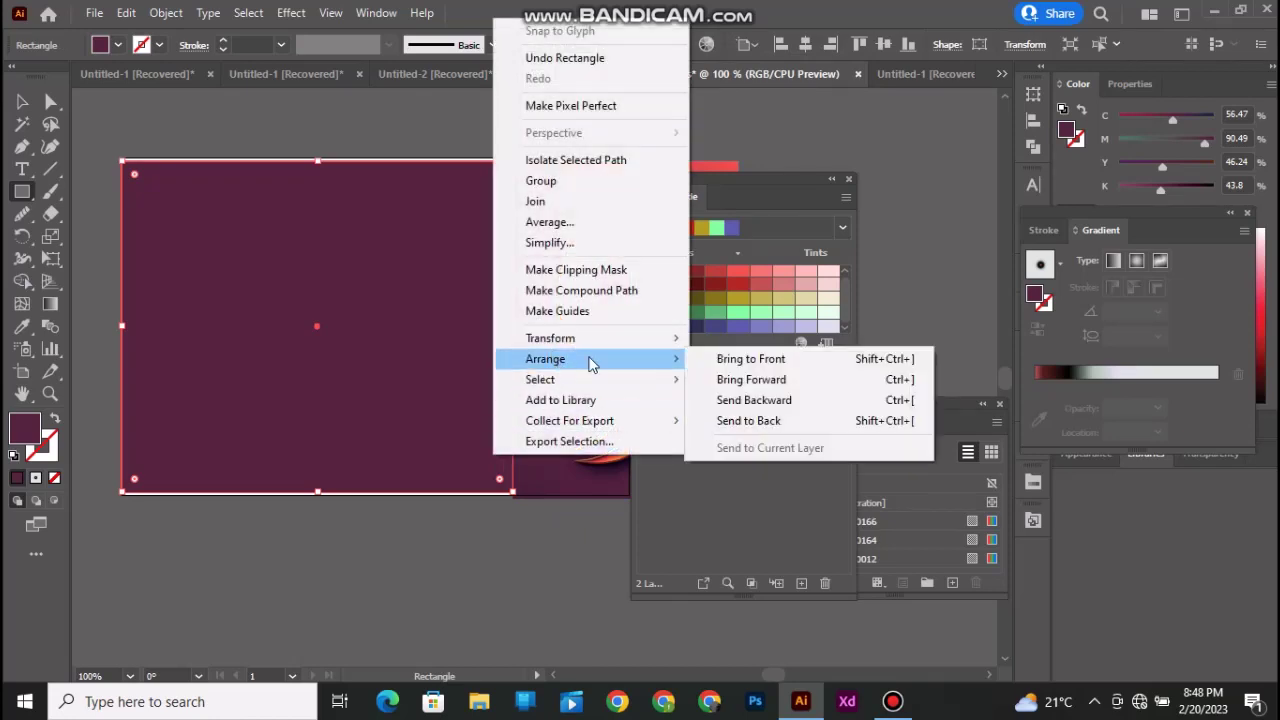
{"action": "left_click", "coordinate": [730, 420]}
{"action": "key", "text": "v"}
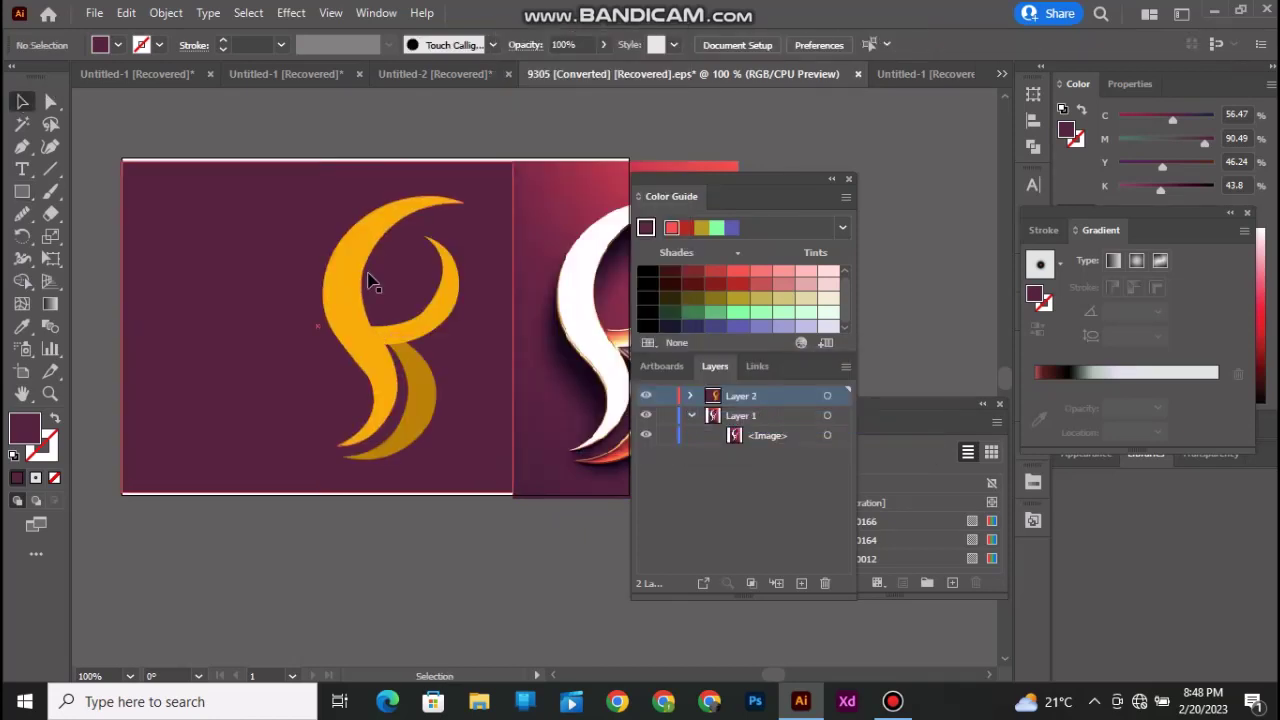
Move the grouped letter left and slightly up on the plum backdrop and deselect it
{"action": "left_click_drag", "start_coordinate": [371, 286], "coordinate": [295, 286]}
{"action": "left_click_drag", "start_coordinate": [343, 340], "coordinate": [331, 320]}
{"action": "left_click", "coordinate": [283, 106]}
{"action": "scroll", "coordinate": [292, 162], "scroll_direction": "left", "scroll_amount": 2}
{"action": "scroll", "coordinate": [374, 322], "scroll_direction": "down", "scroll_amount": 1}
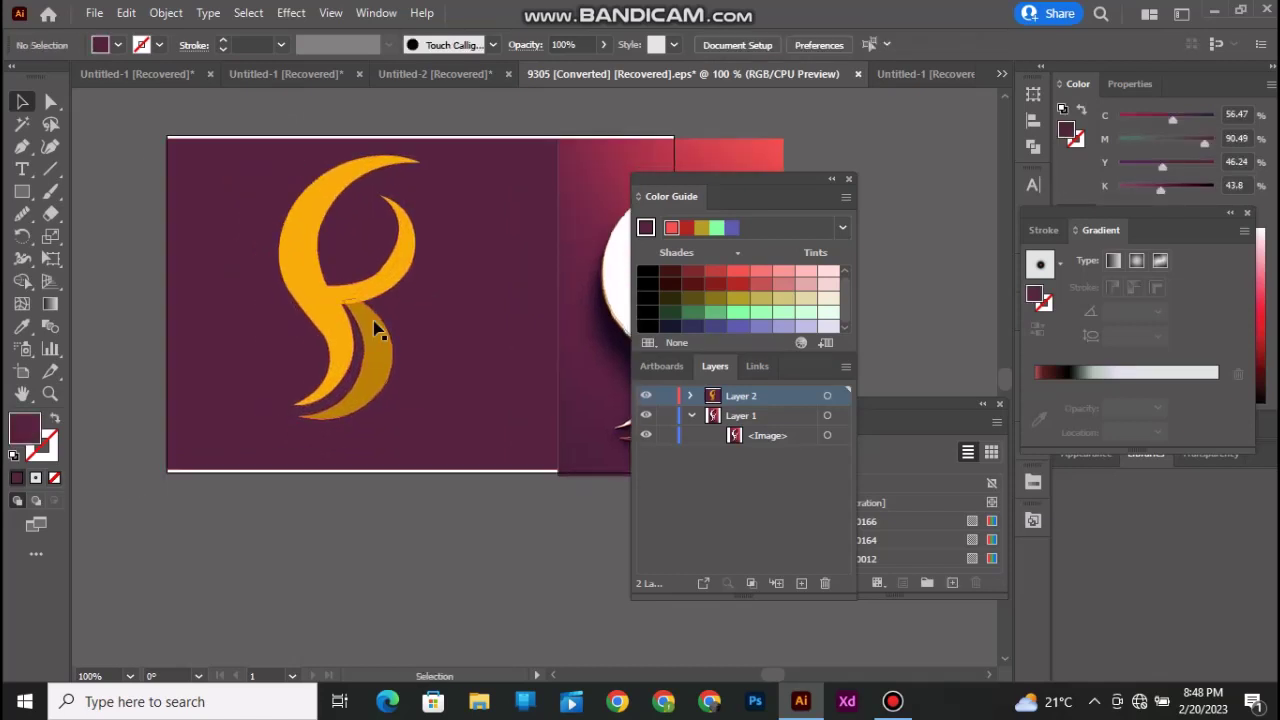
Delete the reference image beside the letter
{"action": "scroll", "coordinate": [374, 322], "scroll_direction": "down", "scroll_amount": 1}
{"action": "scroll", "coordinate": [378, 323], "scroll_direction": "right", "scroll_amount": 2}
{"action": "left_click", "coordinate": [516, 339]}
{"action": "key", "text": "Delete"}
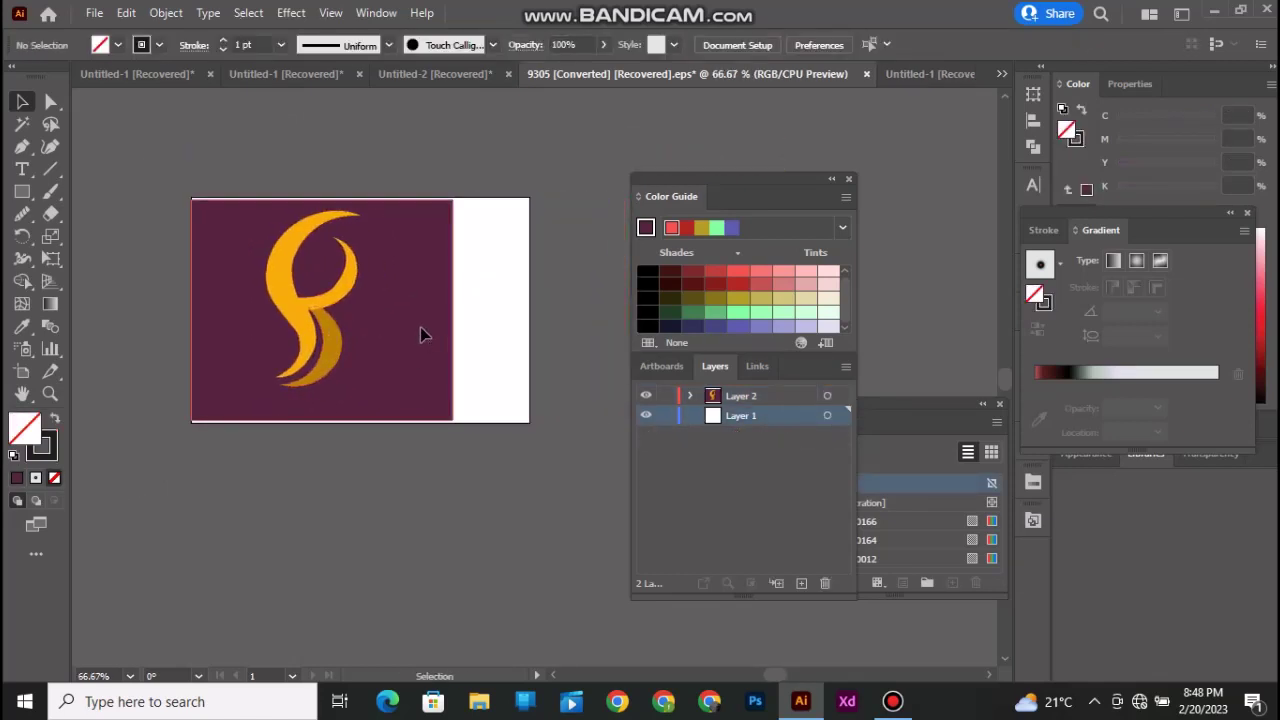
Widen the plum backdrop rectangle to the artboard's right edge
{"action": "left_click", "coordinate": [420, 330]}
{"action": "scroll", "coordinate": [421, 327], "scroll_direction": "up", "scroll_amount": 1}
{"action": "left_click_drag", "start_coordinate": [466, 301], "coordinate": [585, 302]}
{"action": "scroll", "coordinate": [540, 312], "scroll_direction": "left", "scroll_amount": 2}
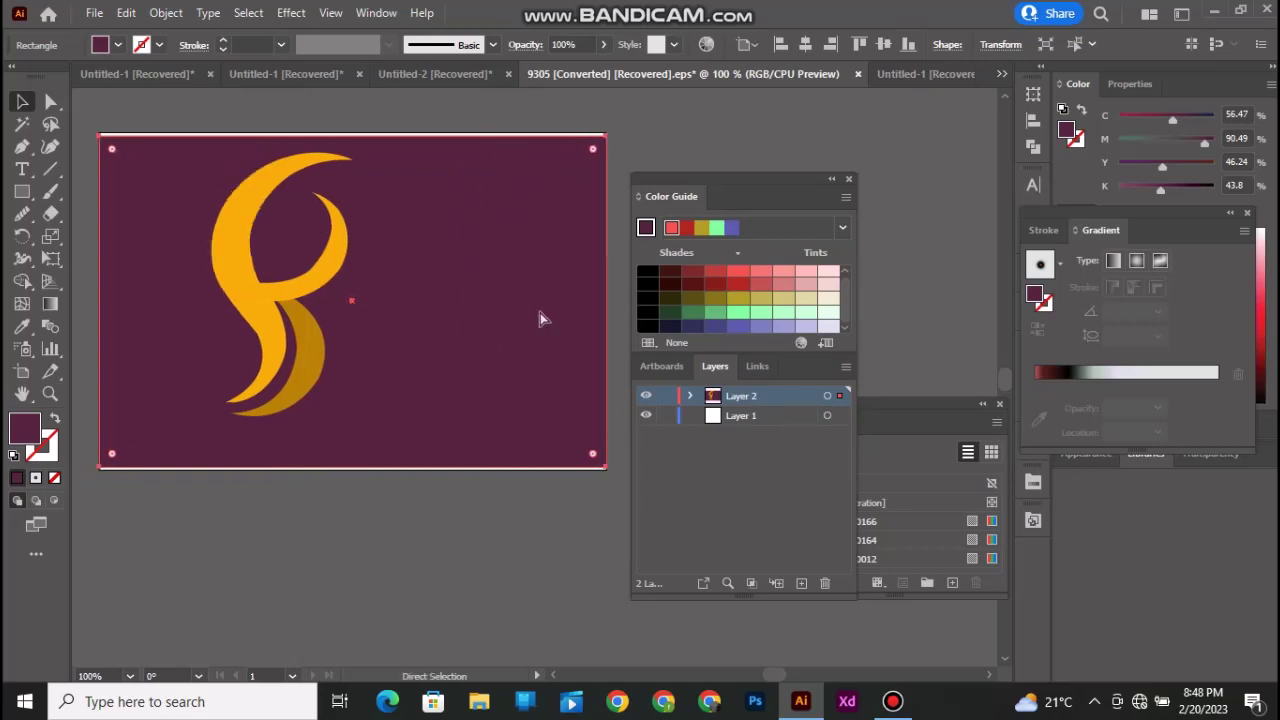
Try pink tints and a softer red on the backdrop, and fill it with deep red (C 21.13, M 97.85, Y 98.86, K 12.38)
{"action": "left_click", "coordinate": [824, 277]}
{"action": "left_click", "coordinate": [806, 274]}
{"action": "left_click", "coordinate": [784, 274]}
{"action": "left_click", "coordinate": [759, 275]}
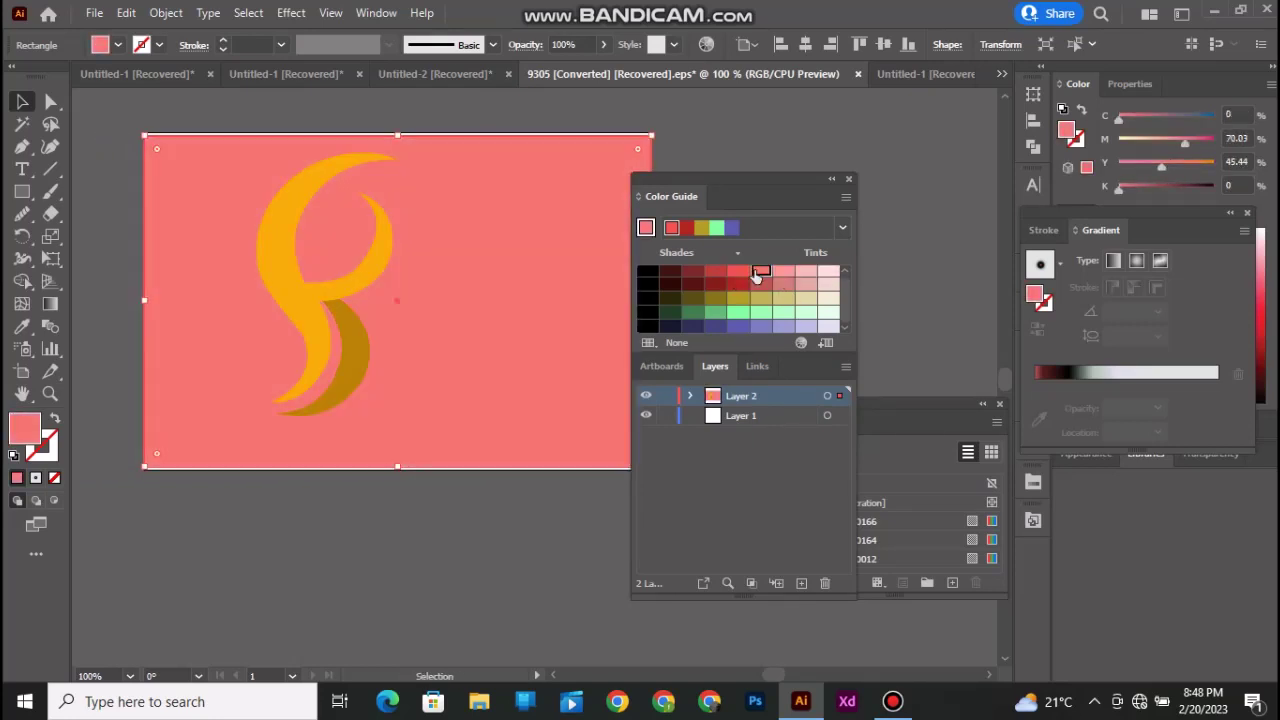
{"action": "left_click", "coordinate": [683, 229]}
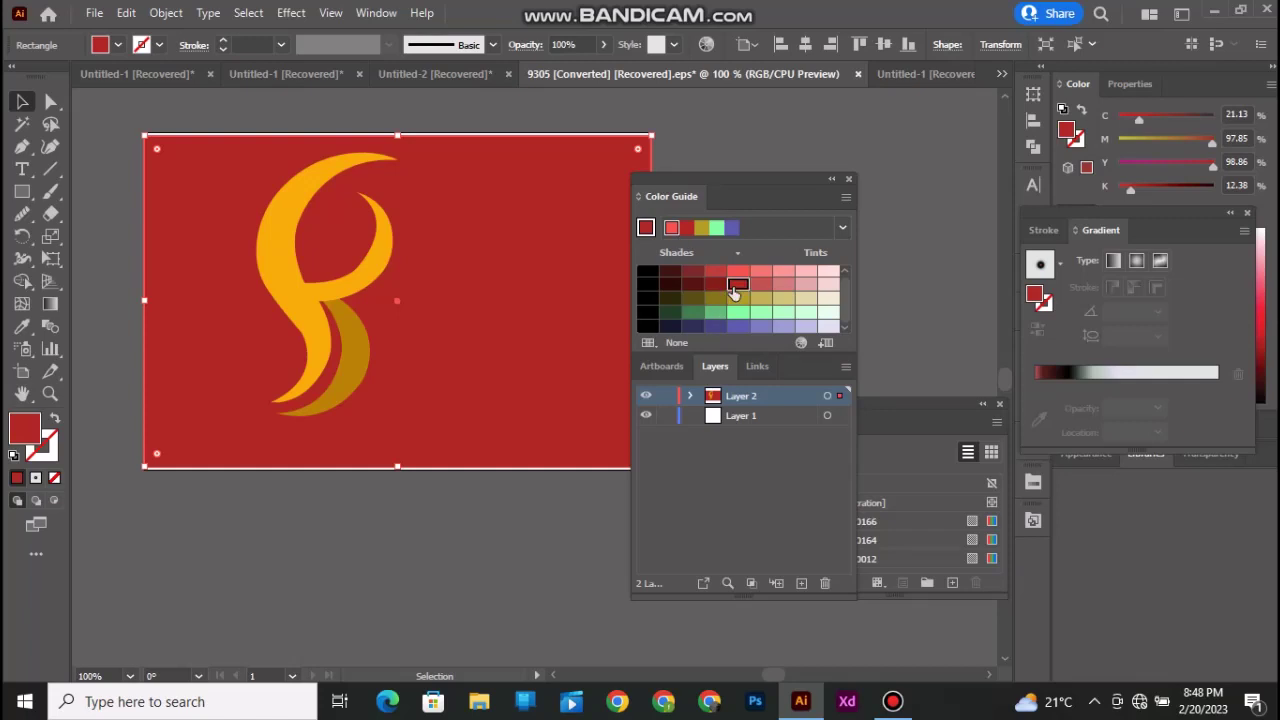
{"action": "left_click", "coordinate": [714, 272]}
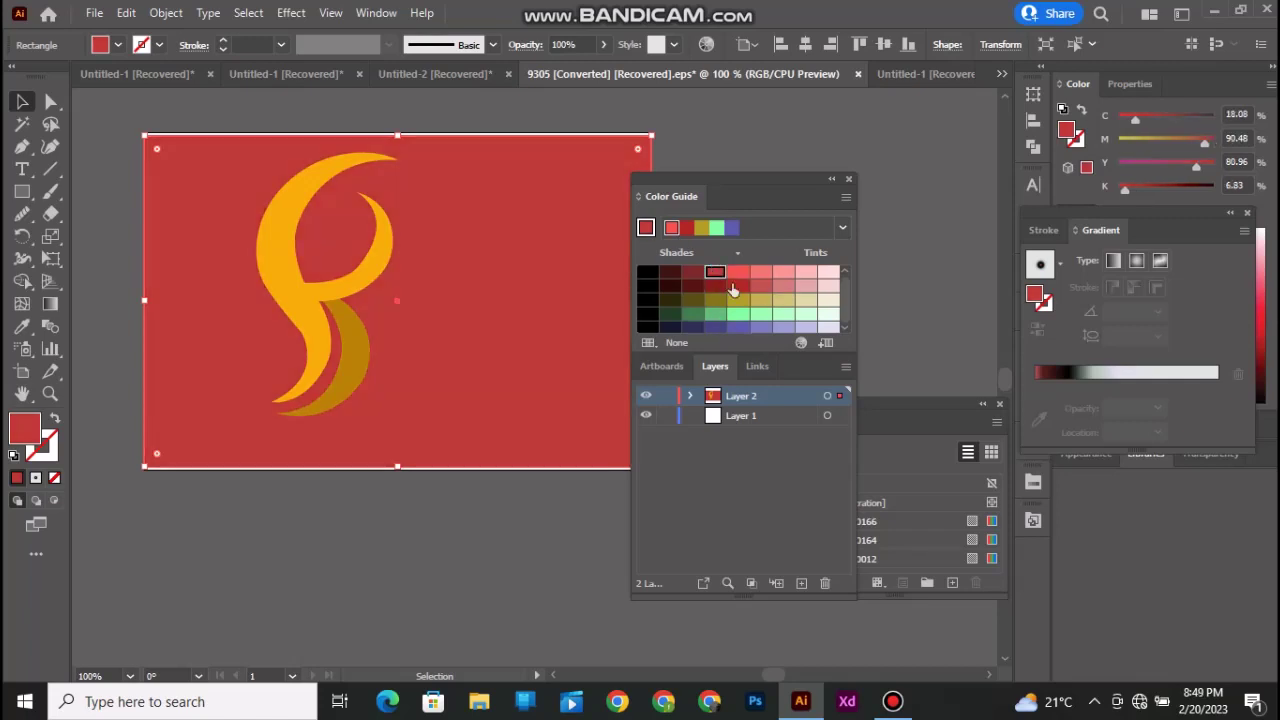
{"action": "left_click", "coordinate": [733, 289]}
{"action": "left_click", "coordinate": [802, 100]}
{"action": "scroll", "coordinate": [491, 280], "scroll_direction": "up", "scroll_amount": 1}
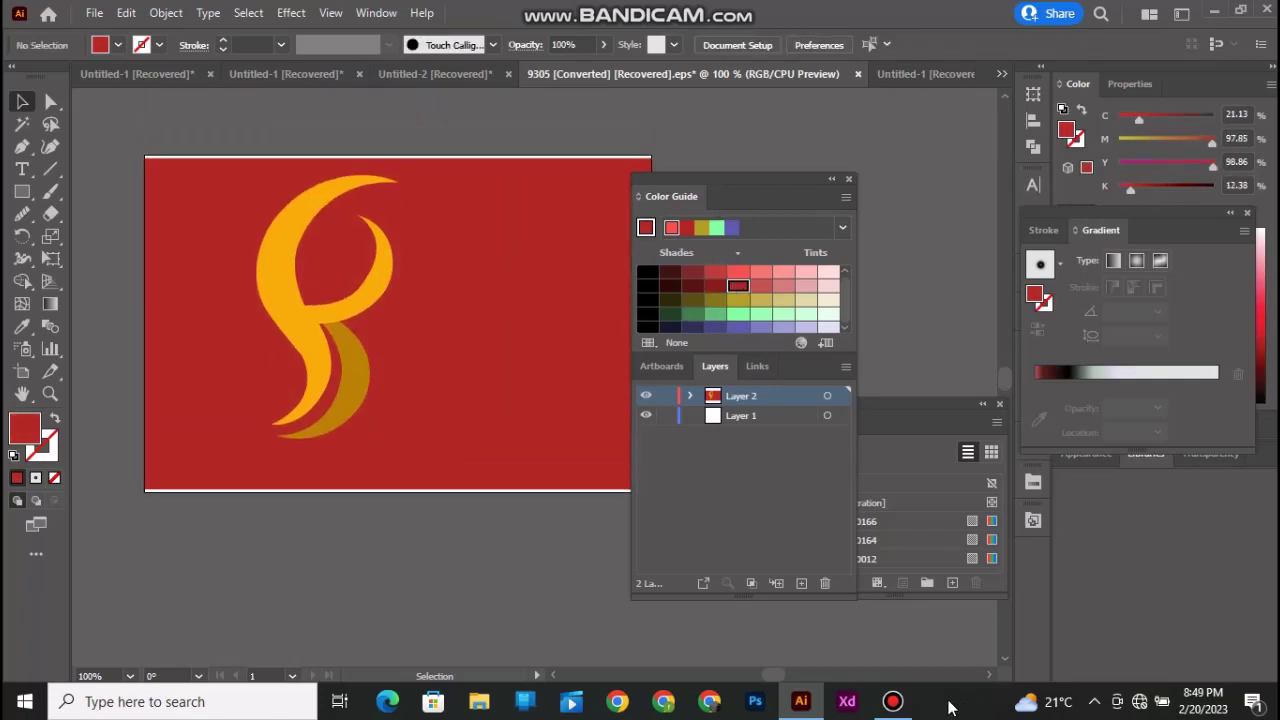